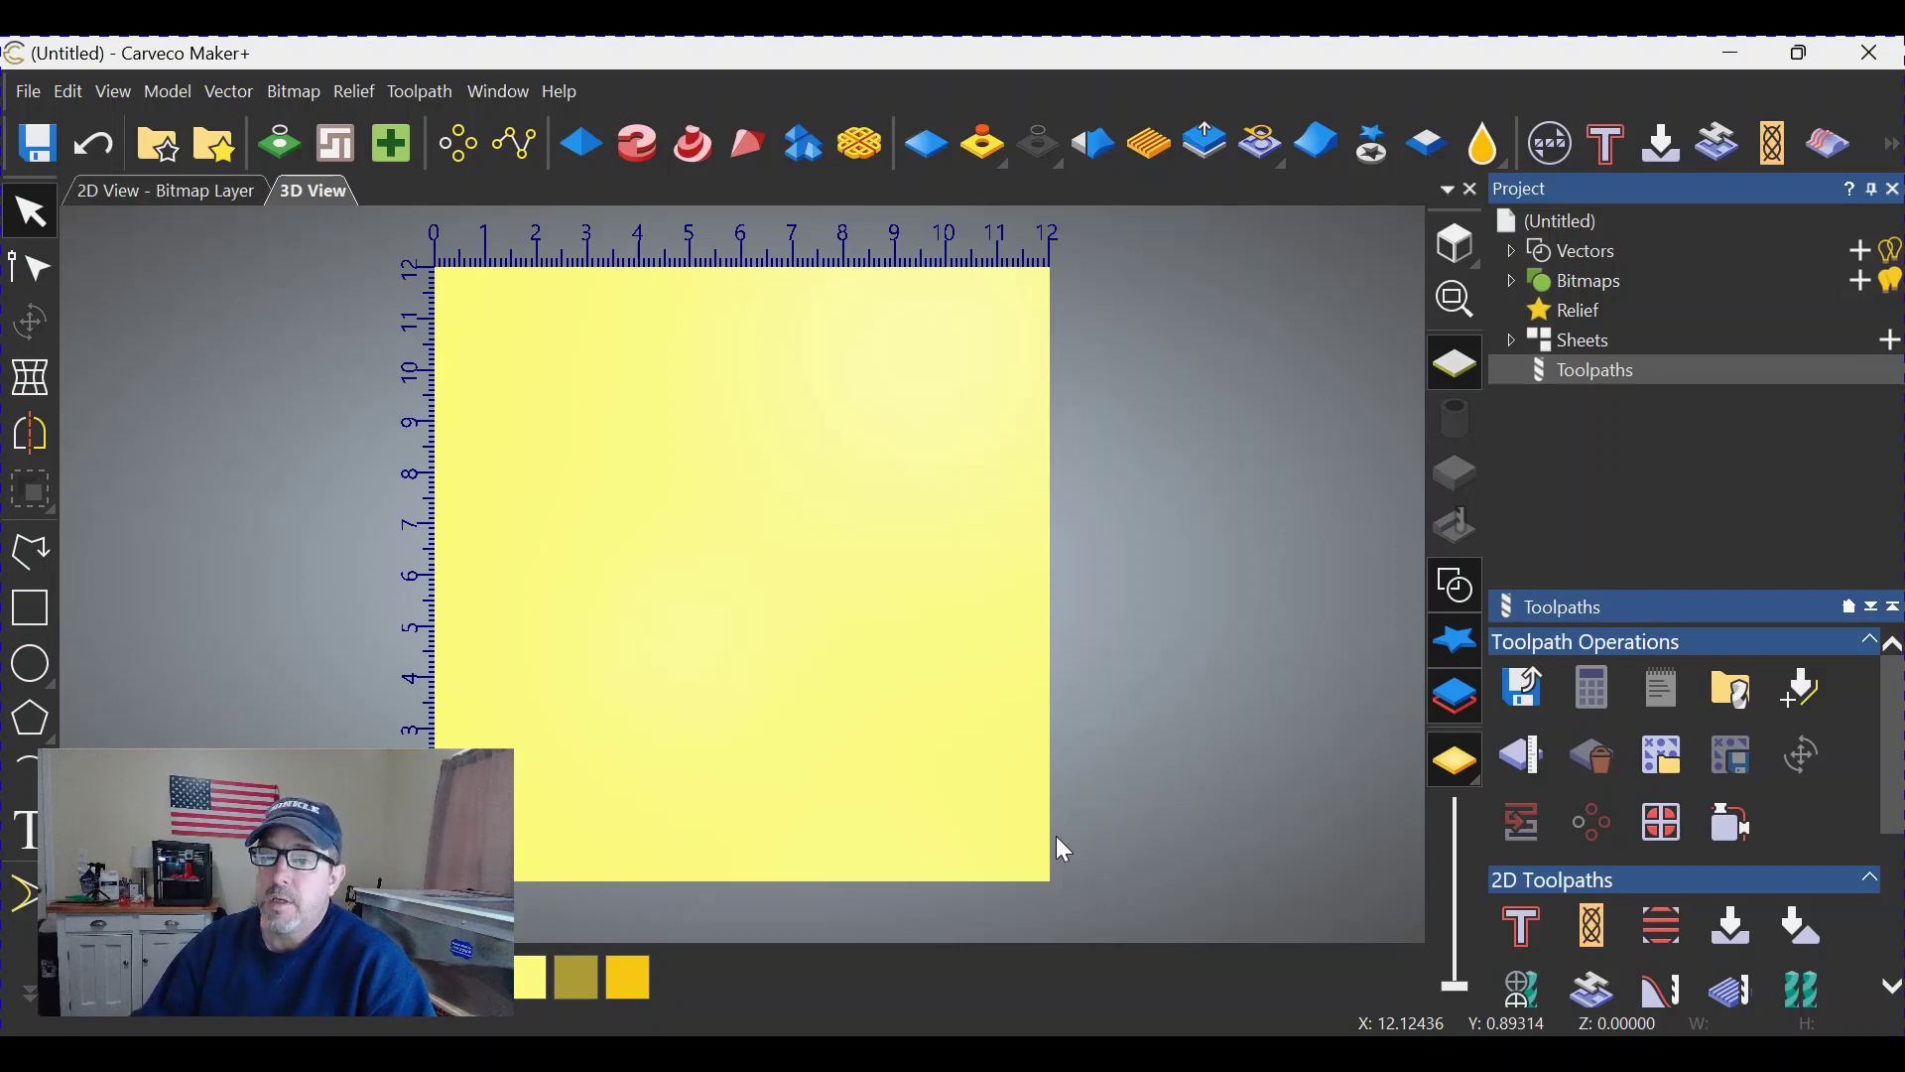
Step: Open the tool database and look through the inch tools for wood or plastic
left_click(1744, 707)
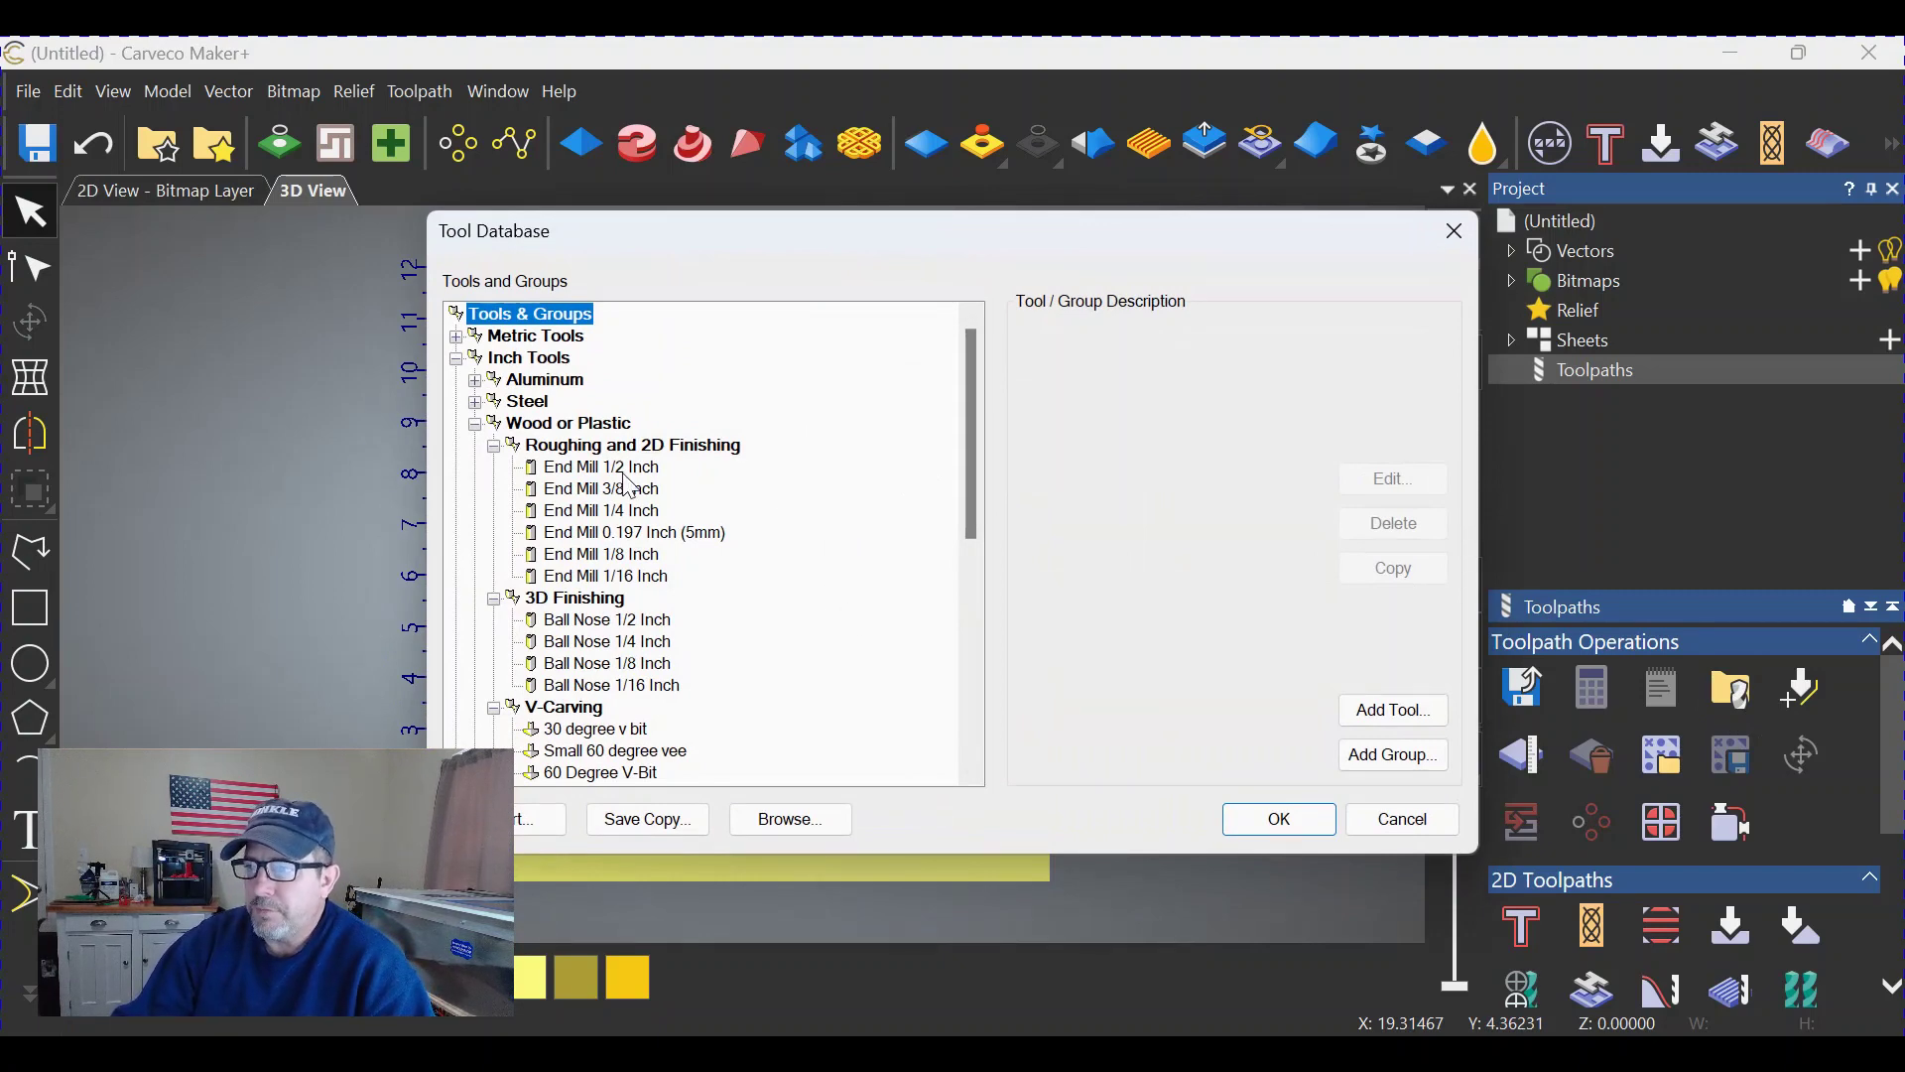
scroll(599, 488, "down", 2)
scroll(600, 488, "down", 5)
scroll(615, 585, "up", 7)
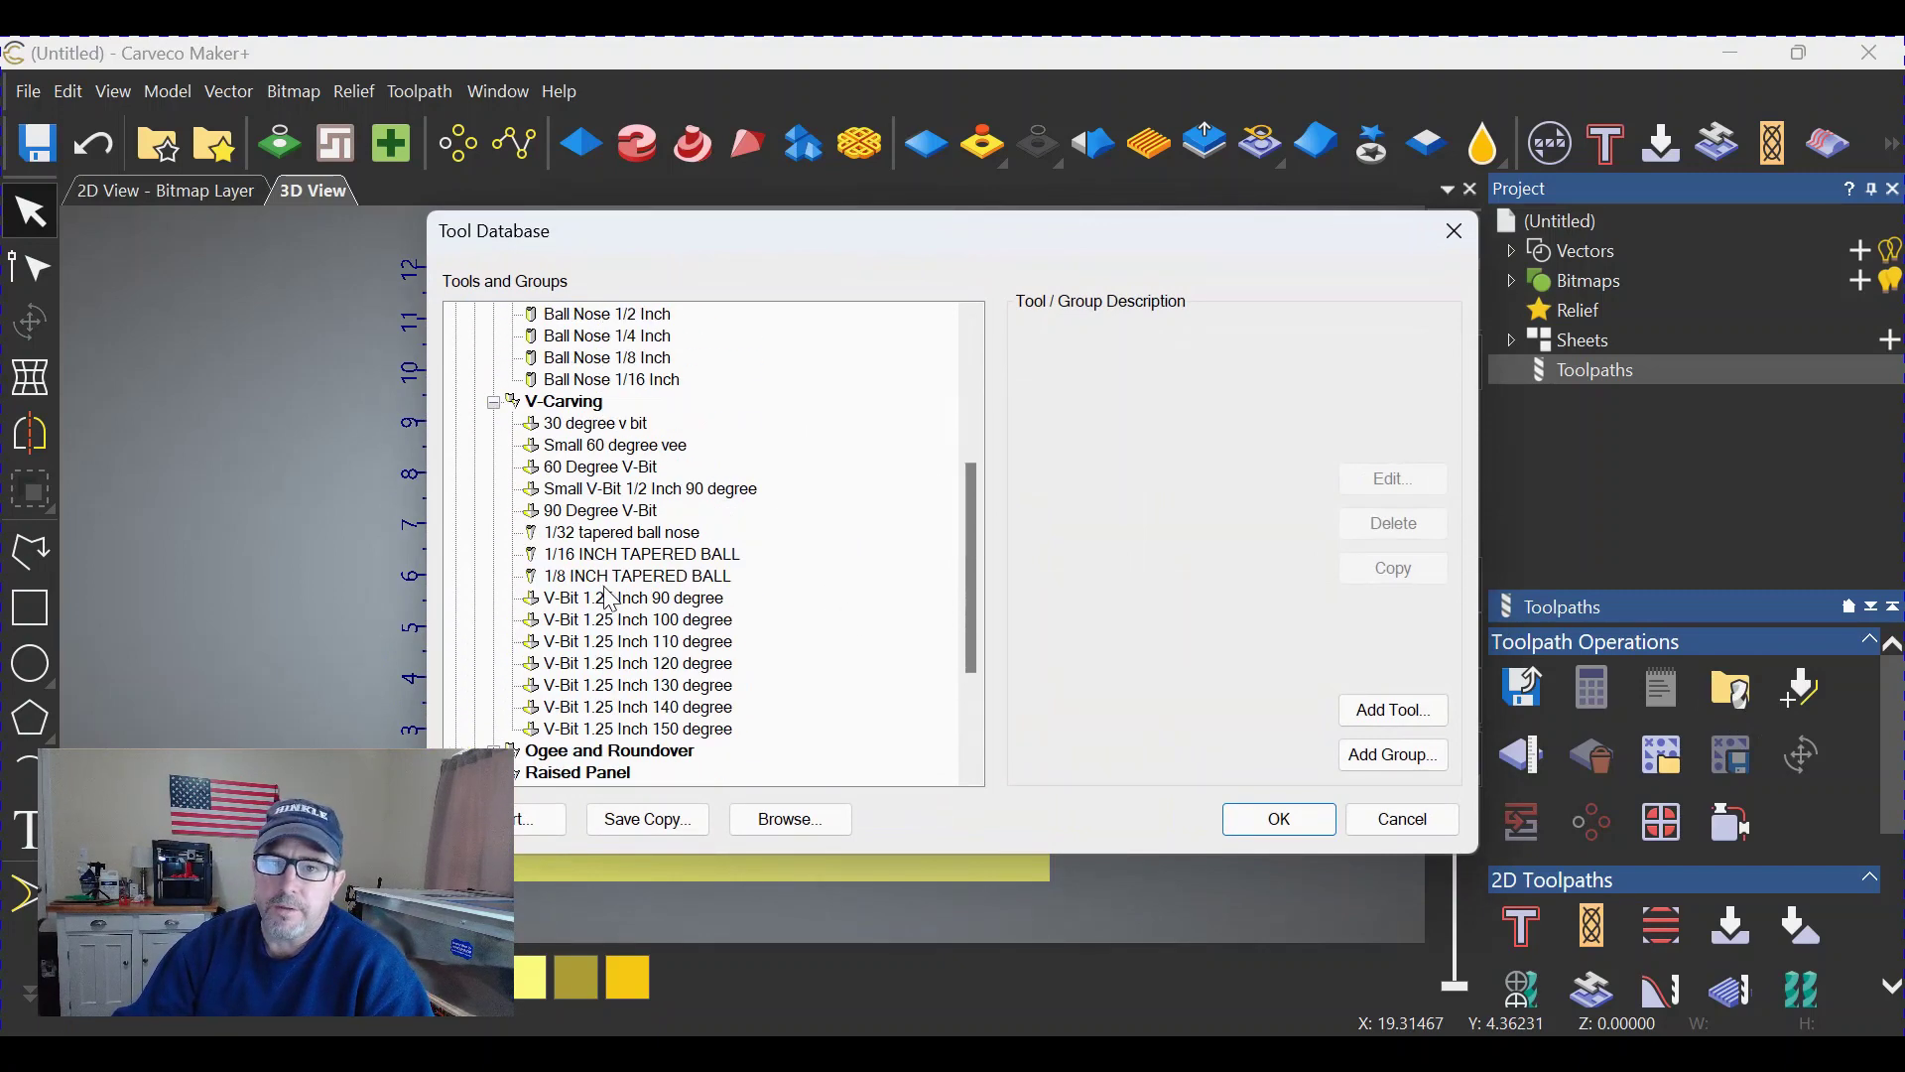
scroll(627, 589, "up", 1)
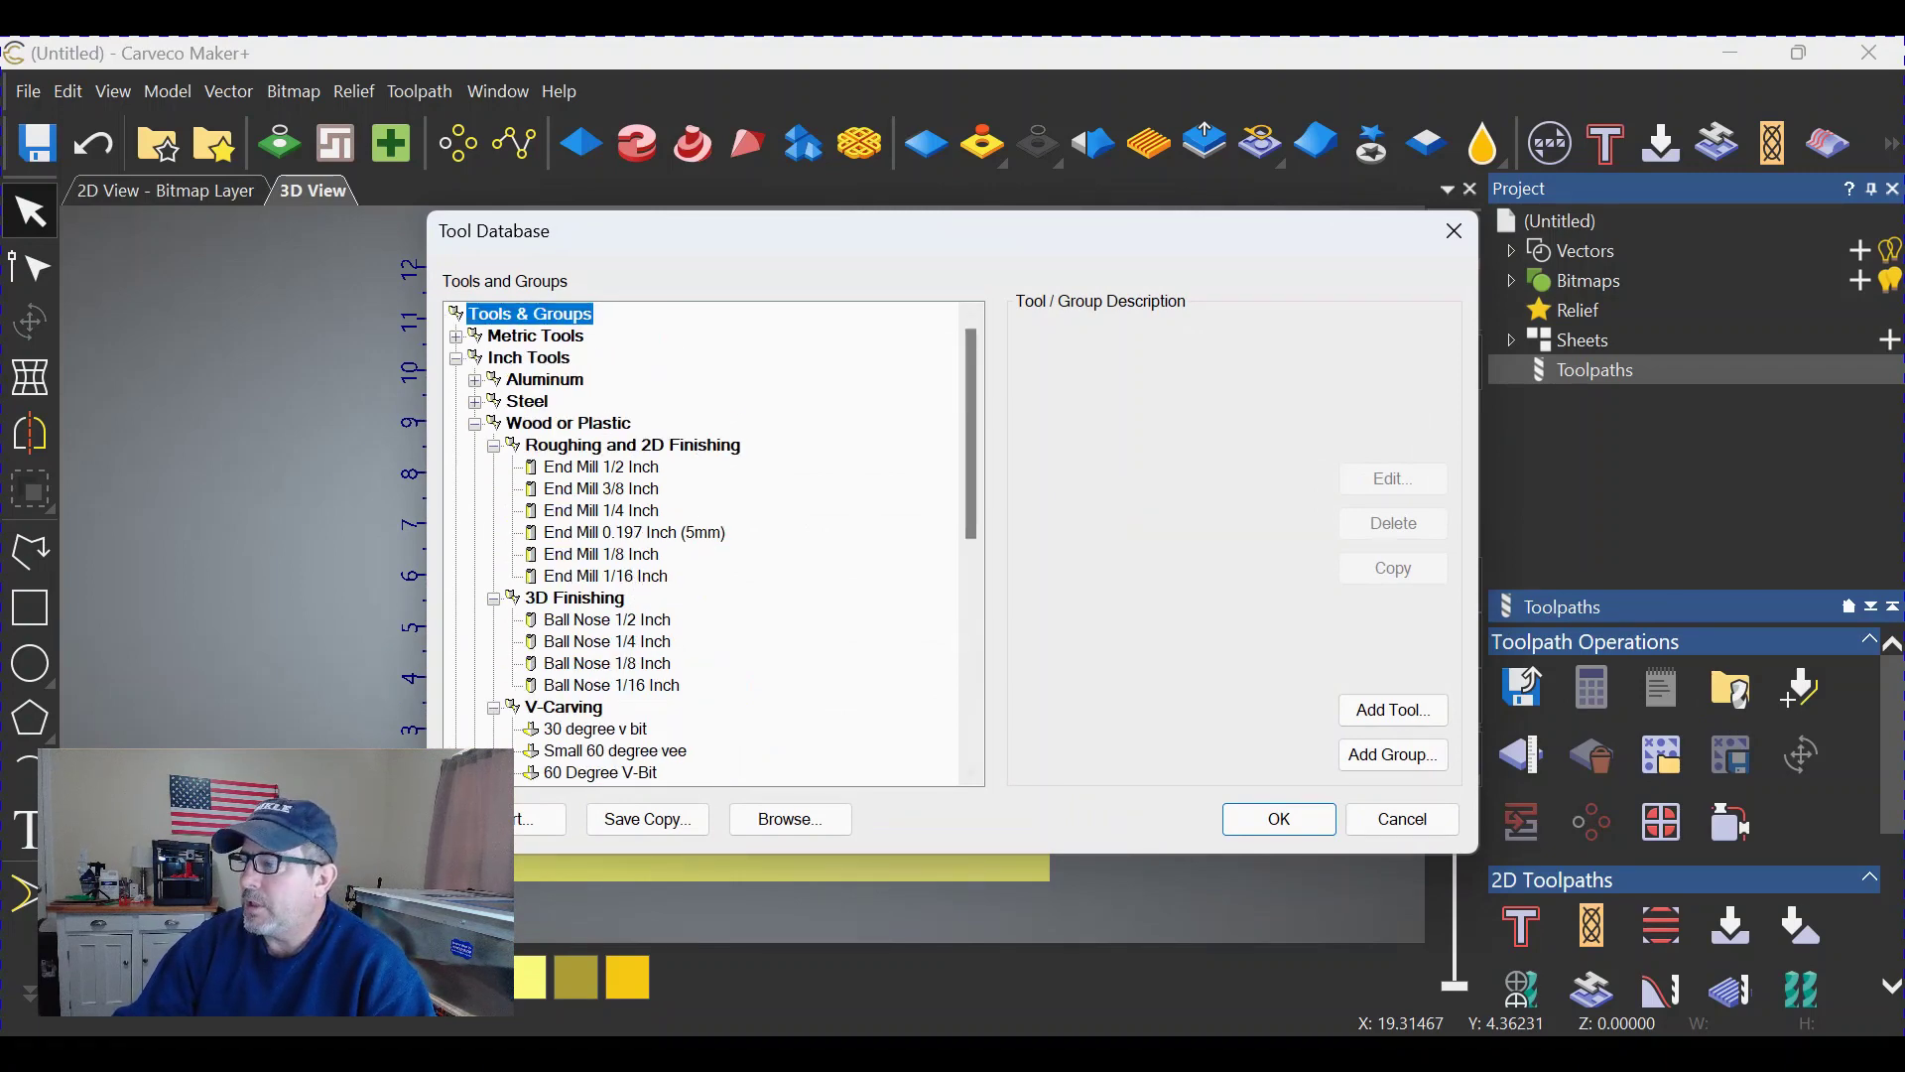
left_click(1387, 726)
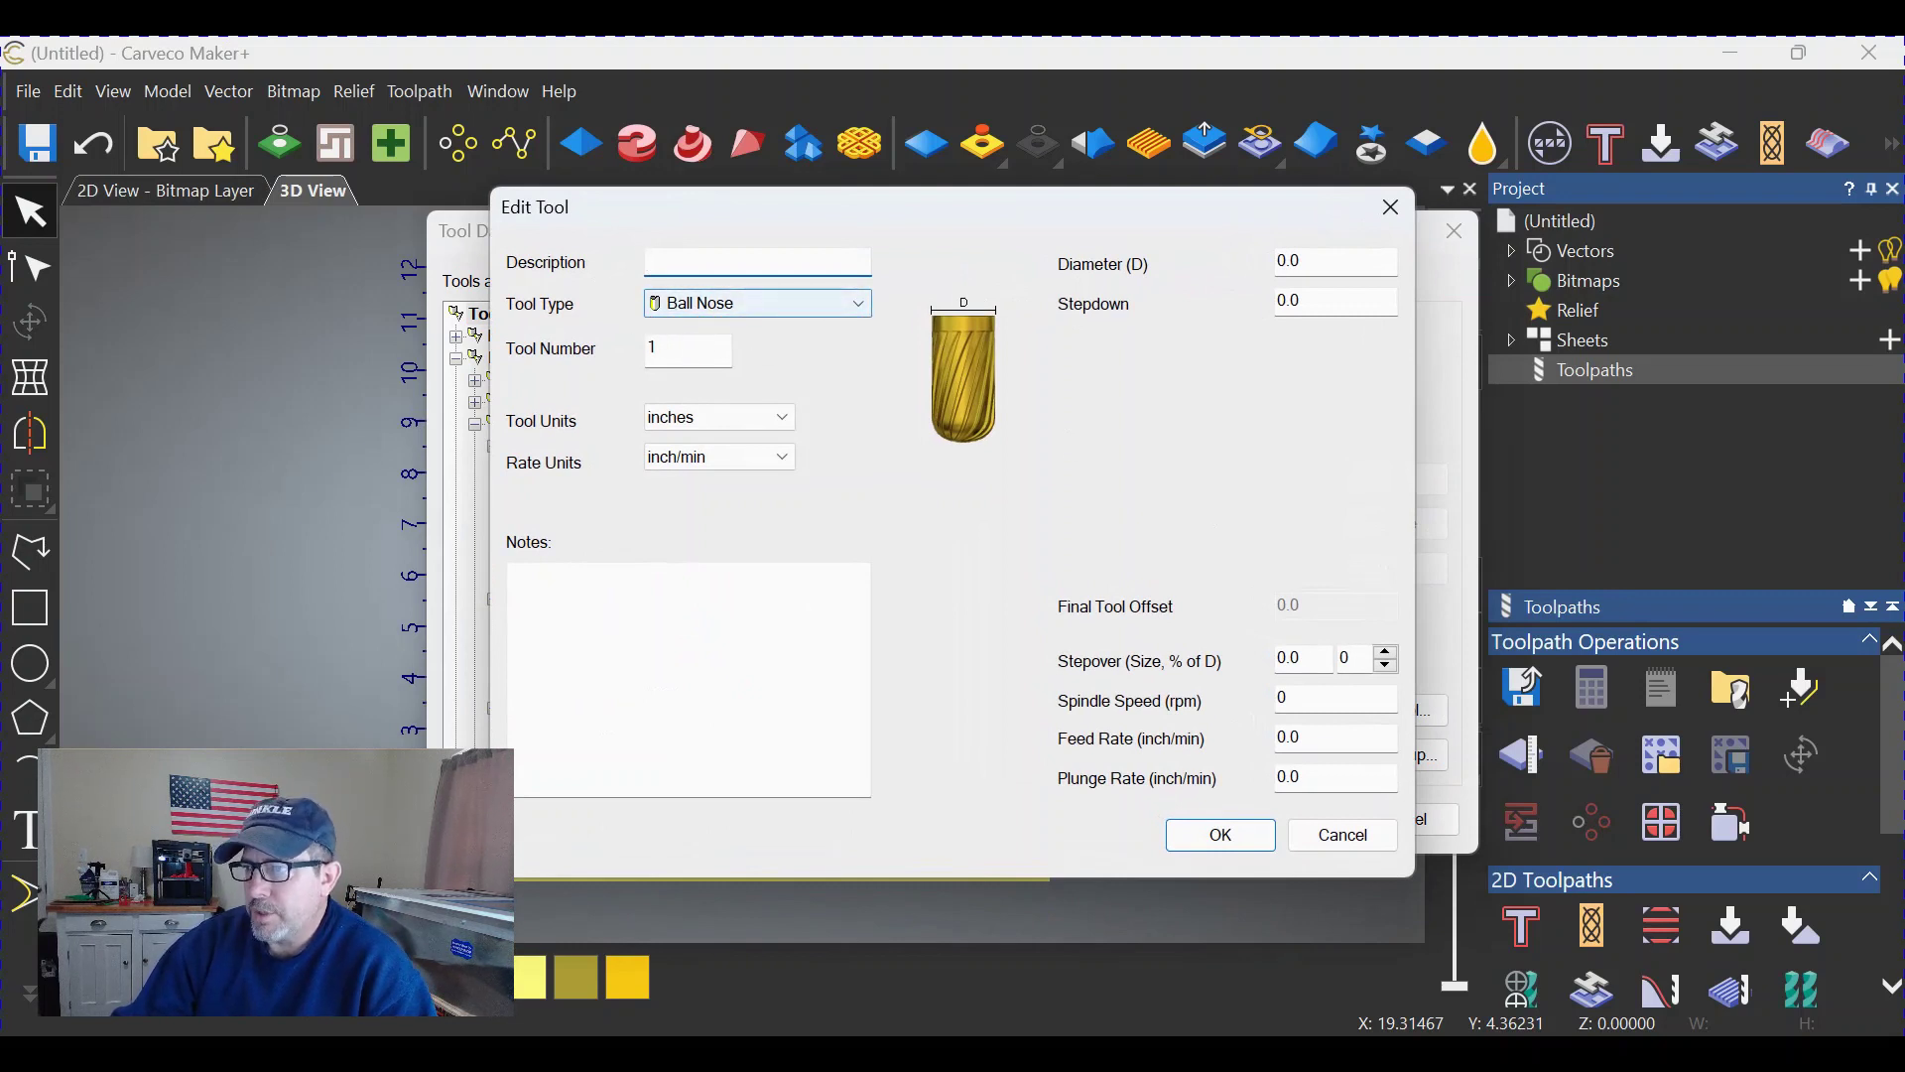
left_click(864, 307)
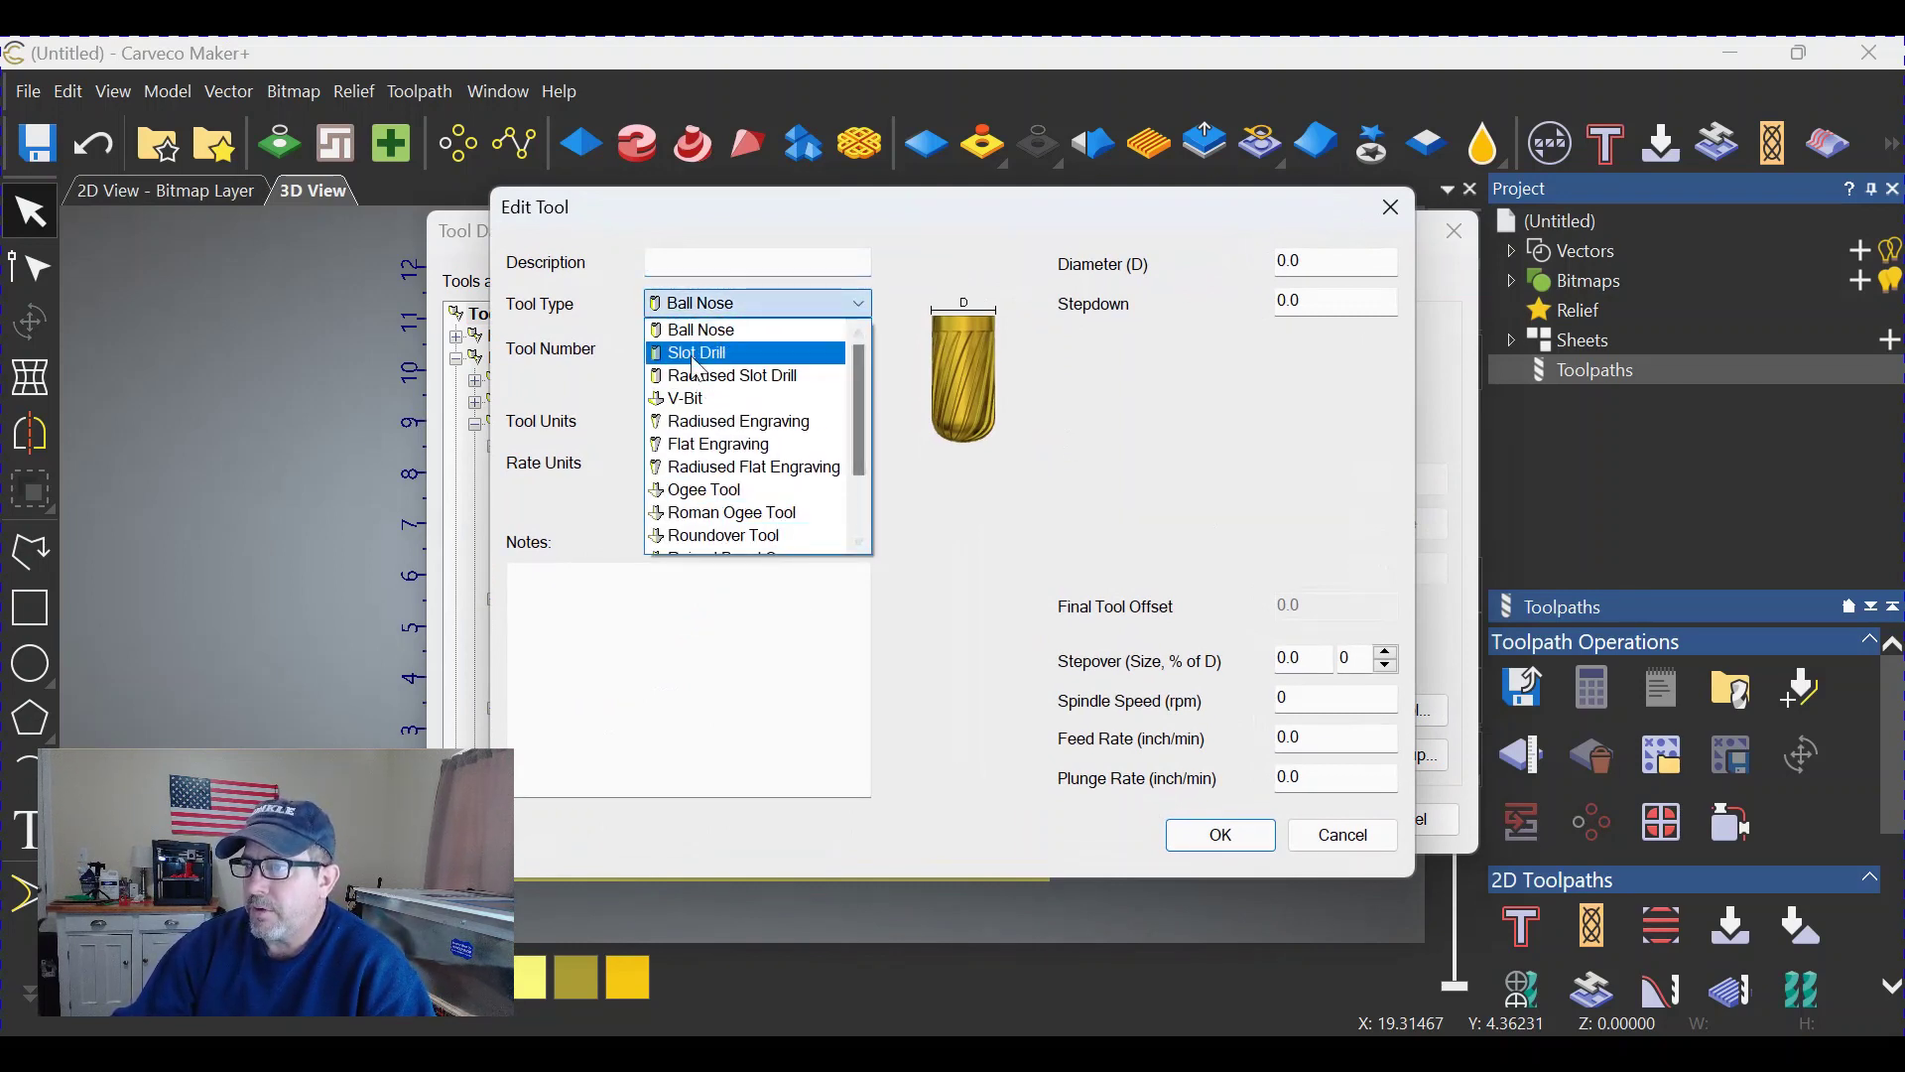
left_click(725, 359)
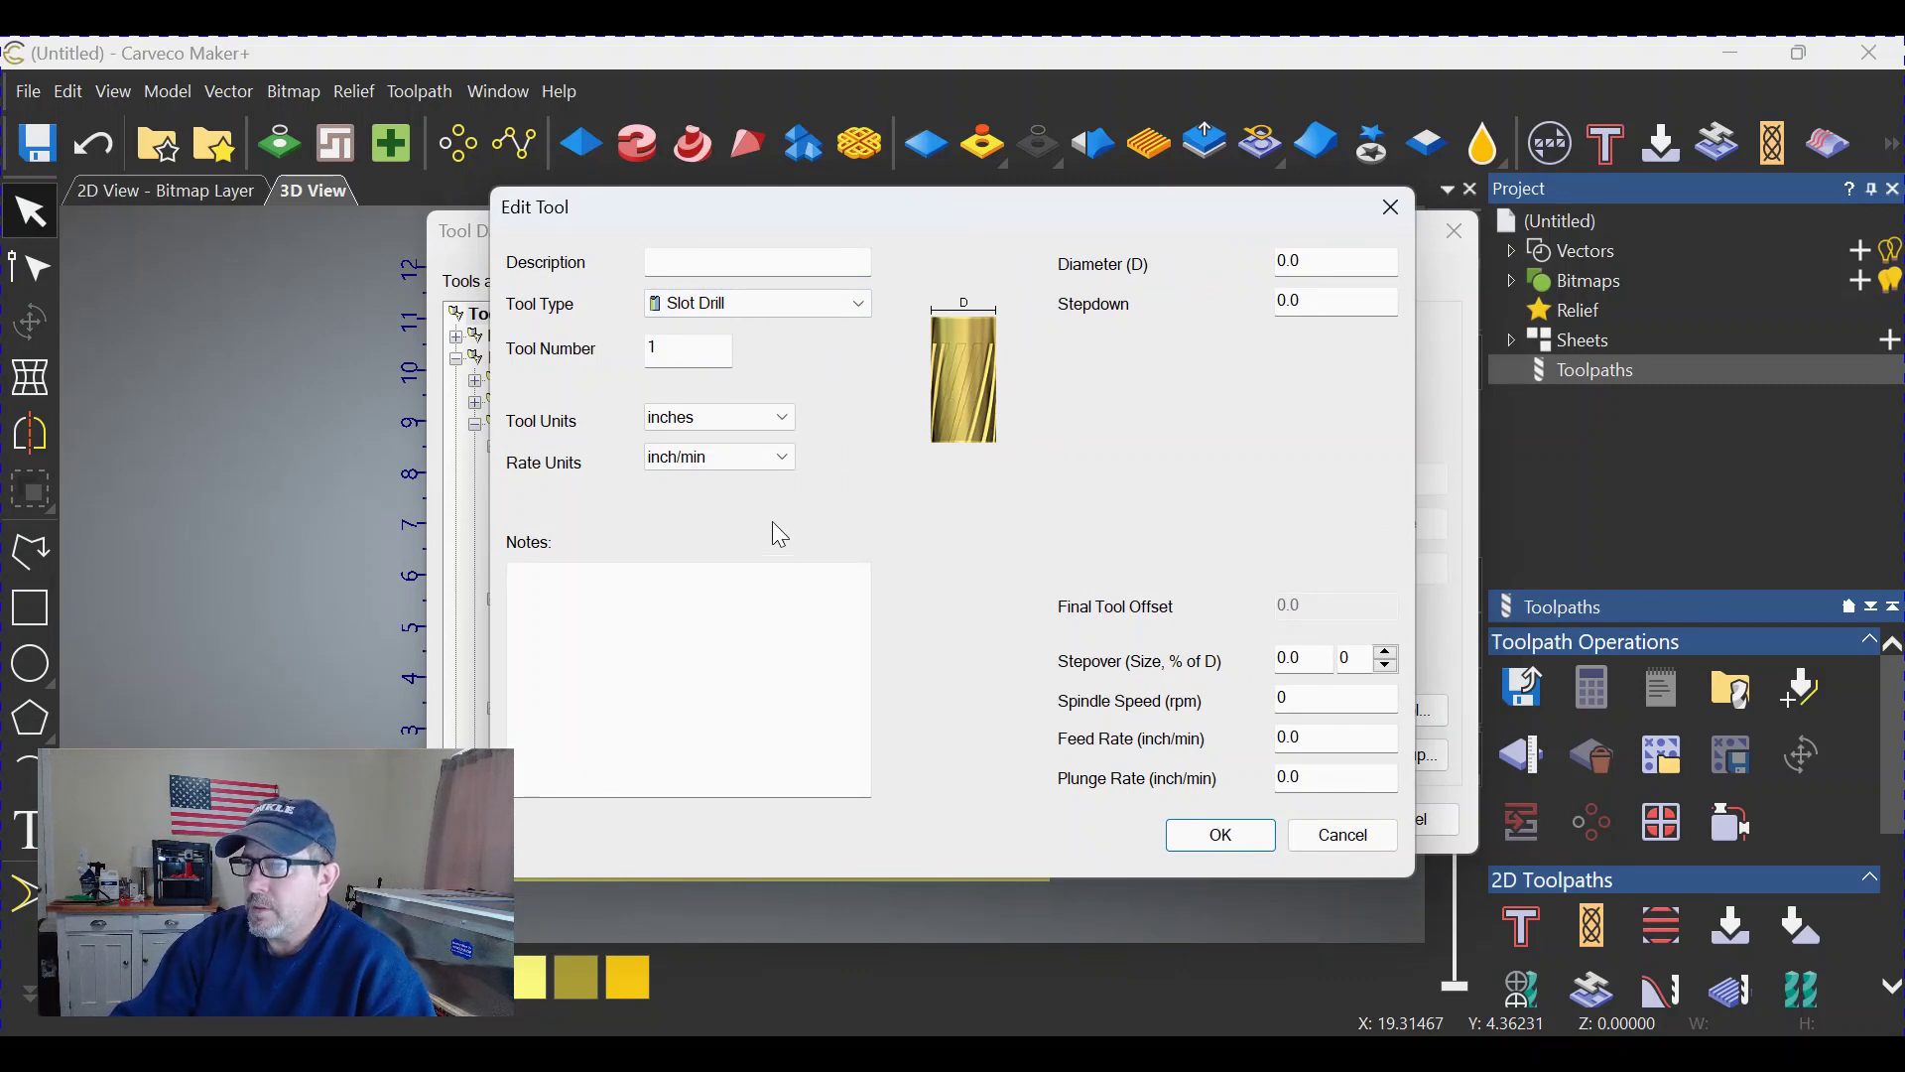
left_click(1236, 845)
left_click(1101, 615)
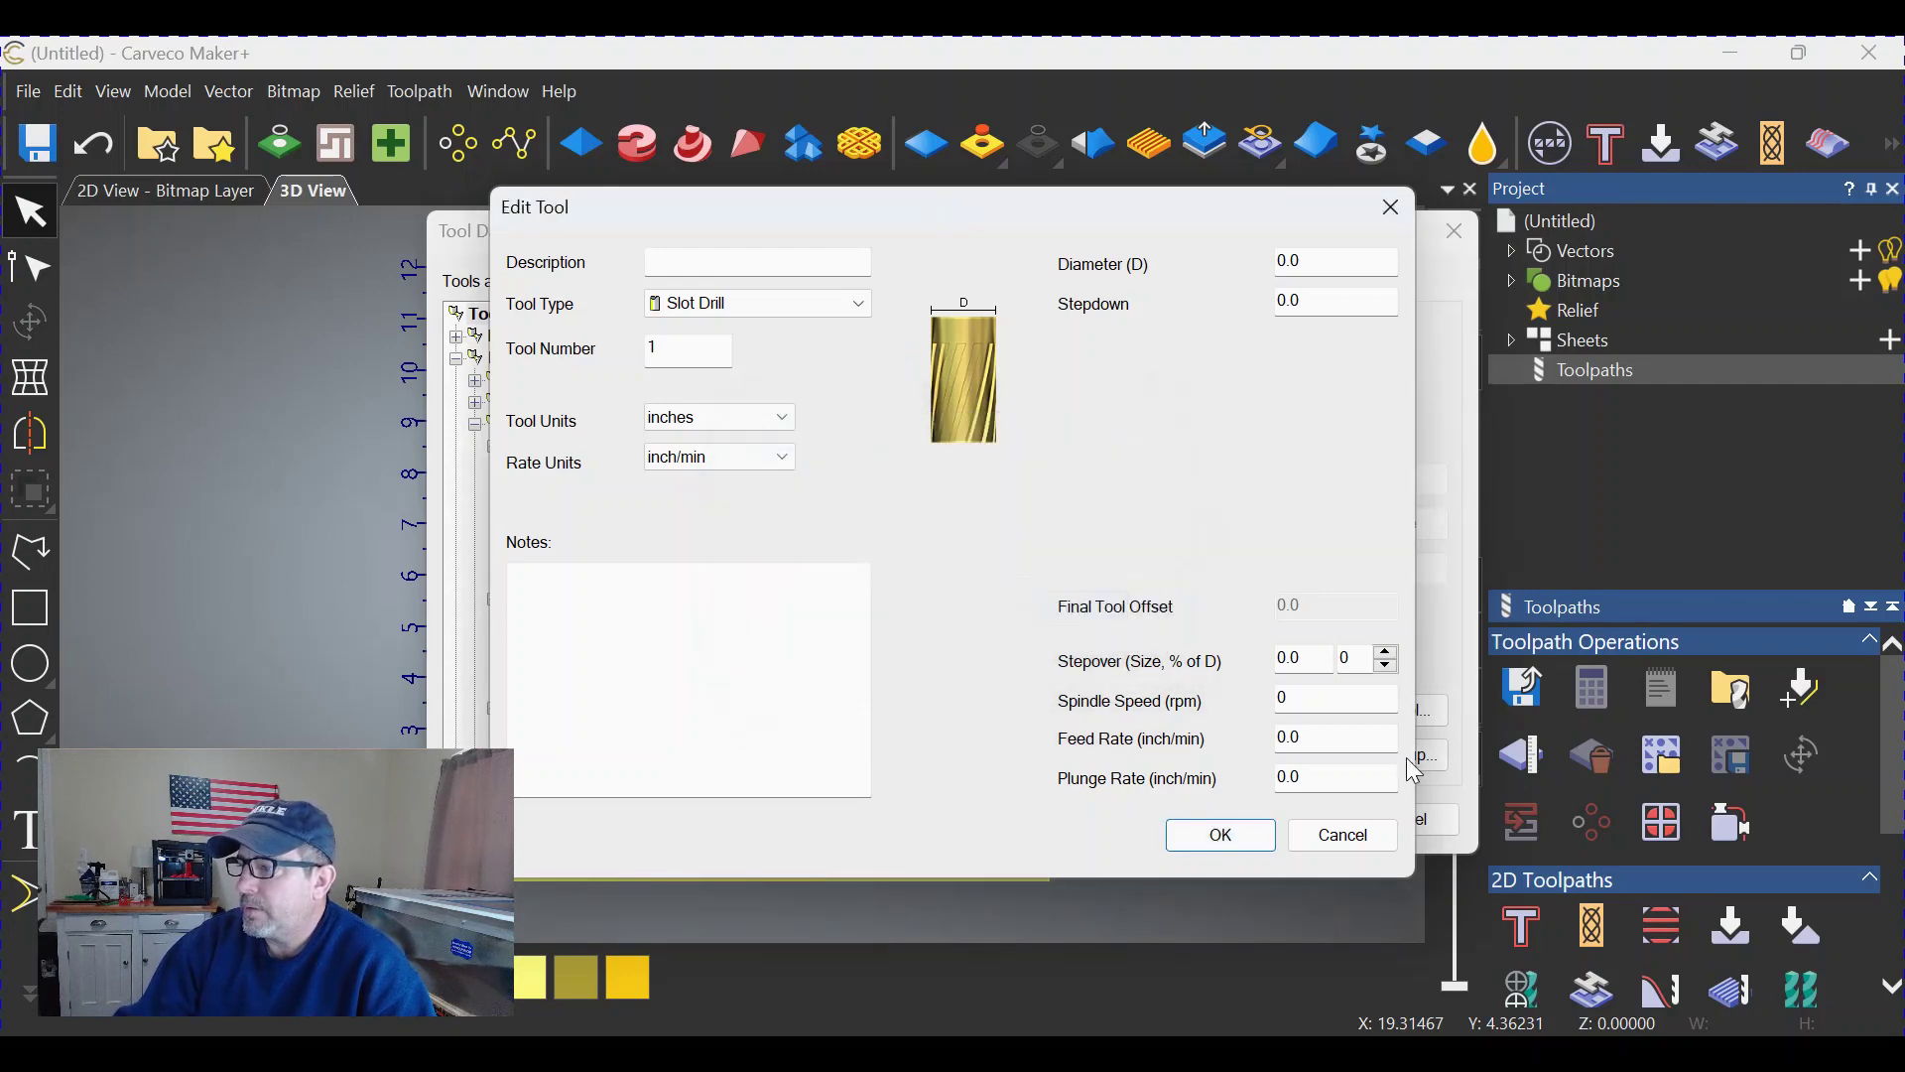
left_click(1374, 845)
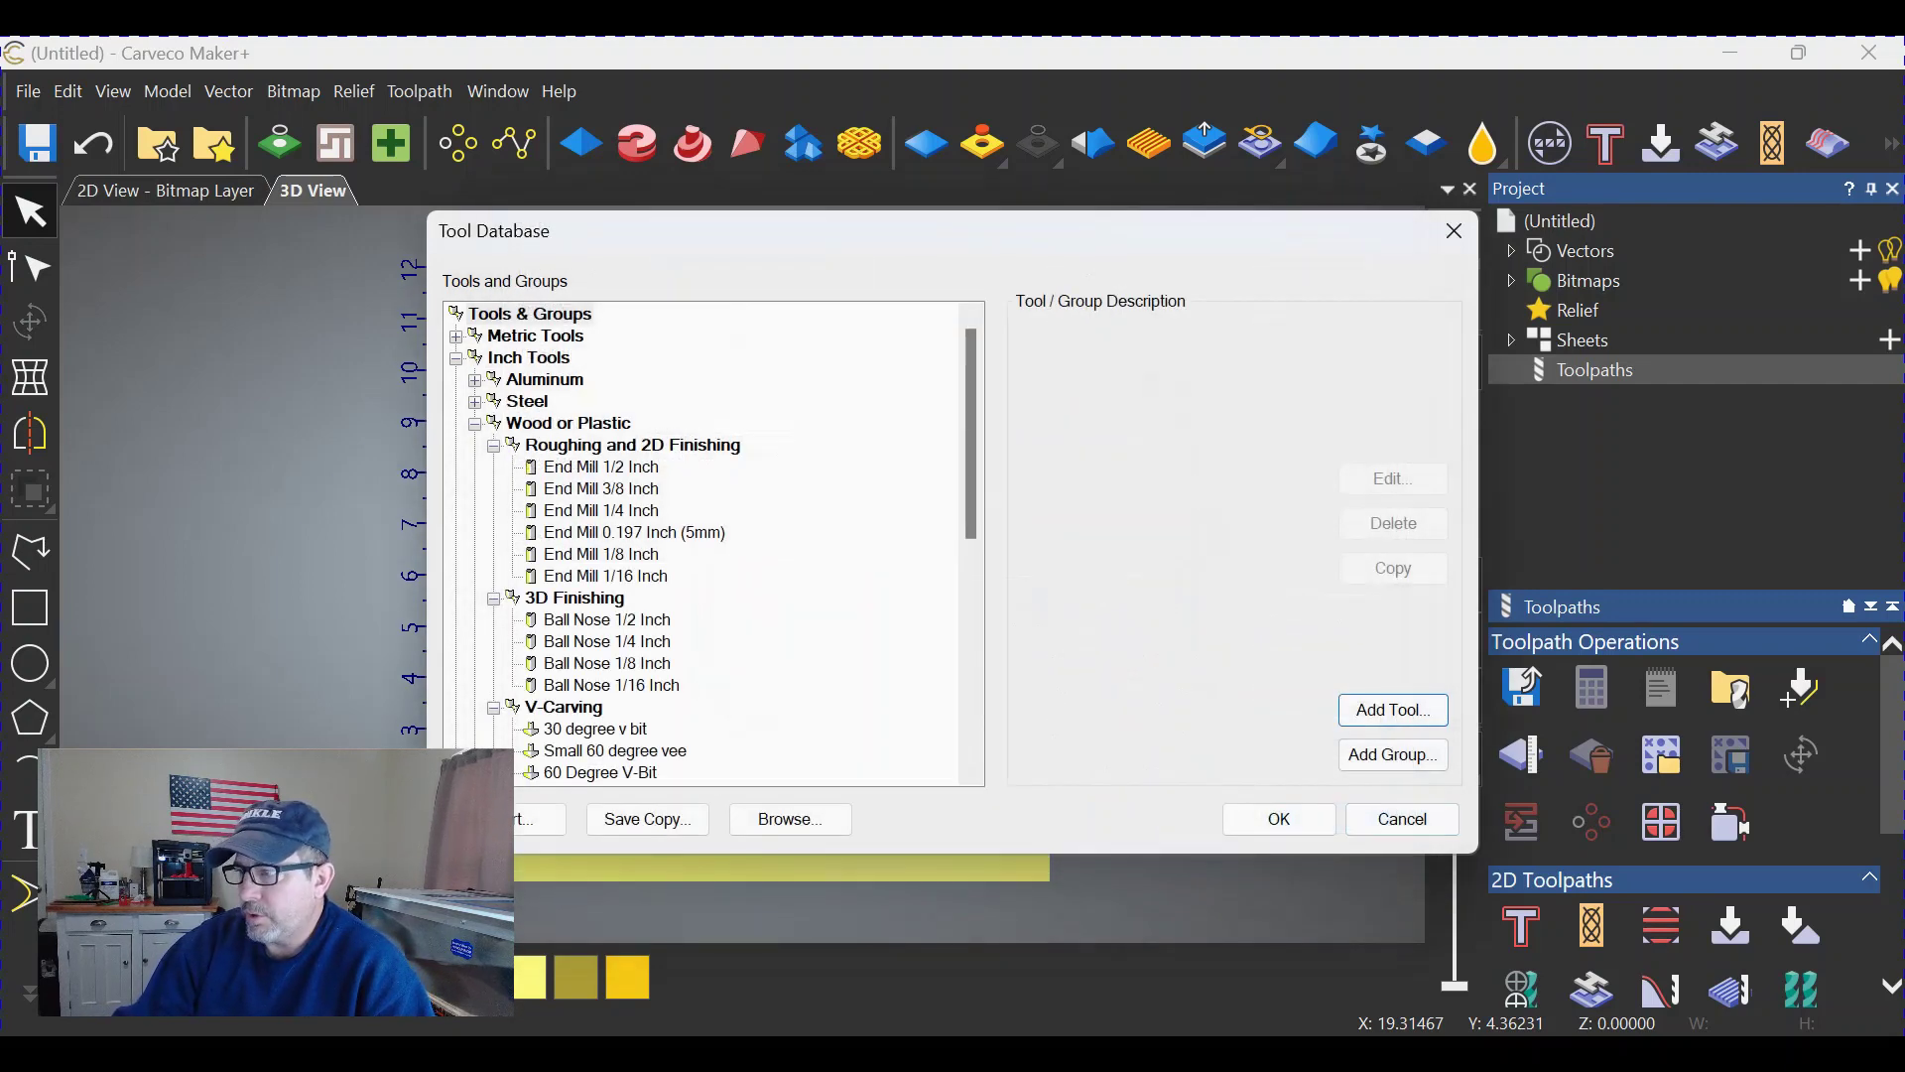
Step: Review the settings of the KEY HOLE T SLOT LARGE tool and close the tool database
left_click_drag(978, 500, 990, 752)
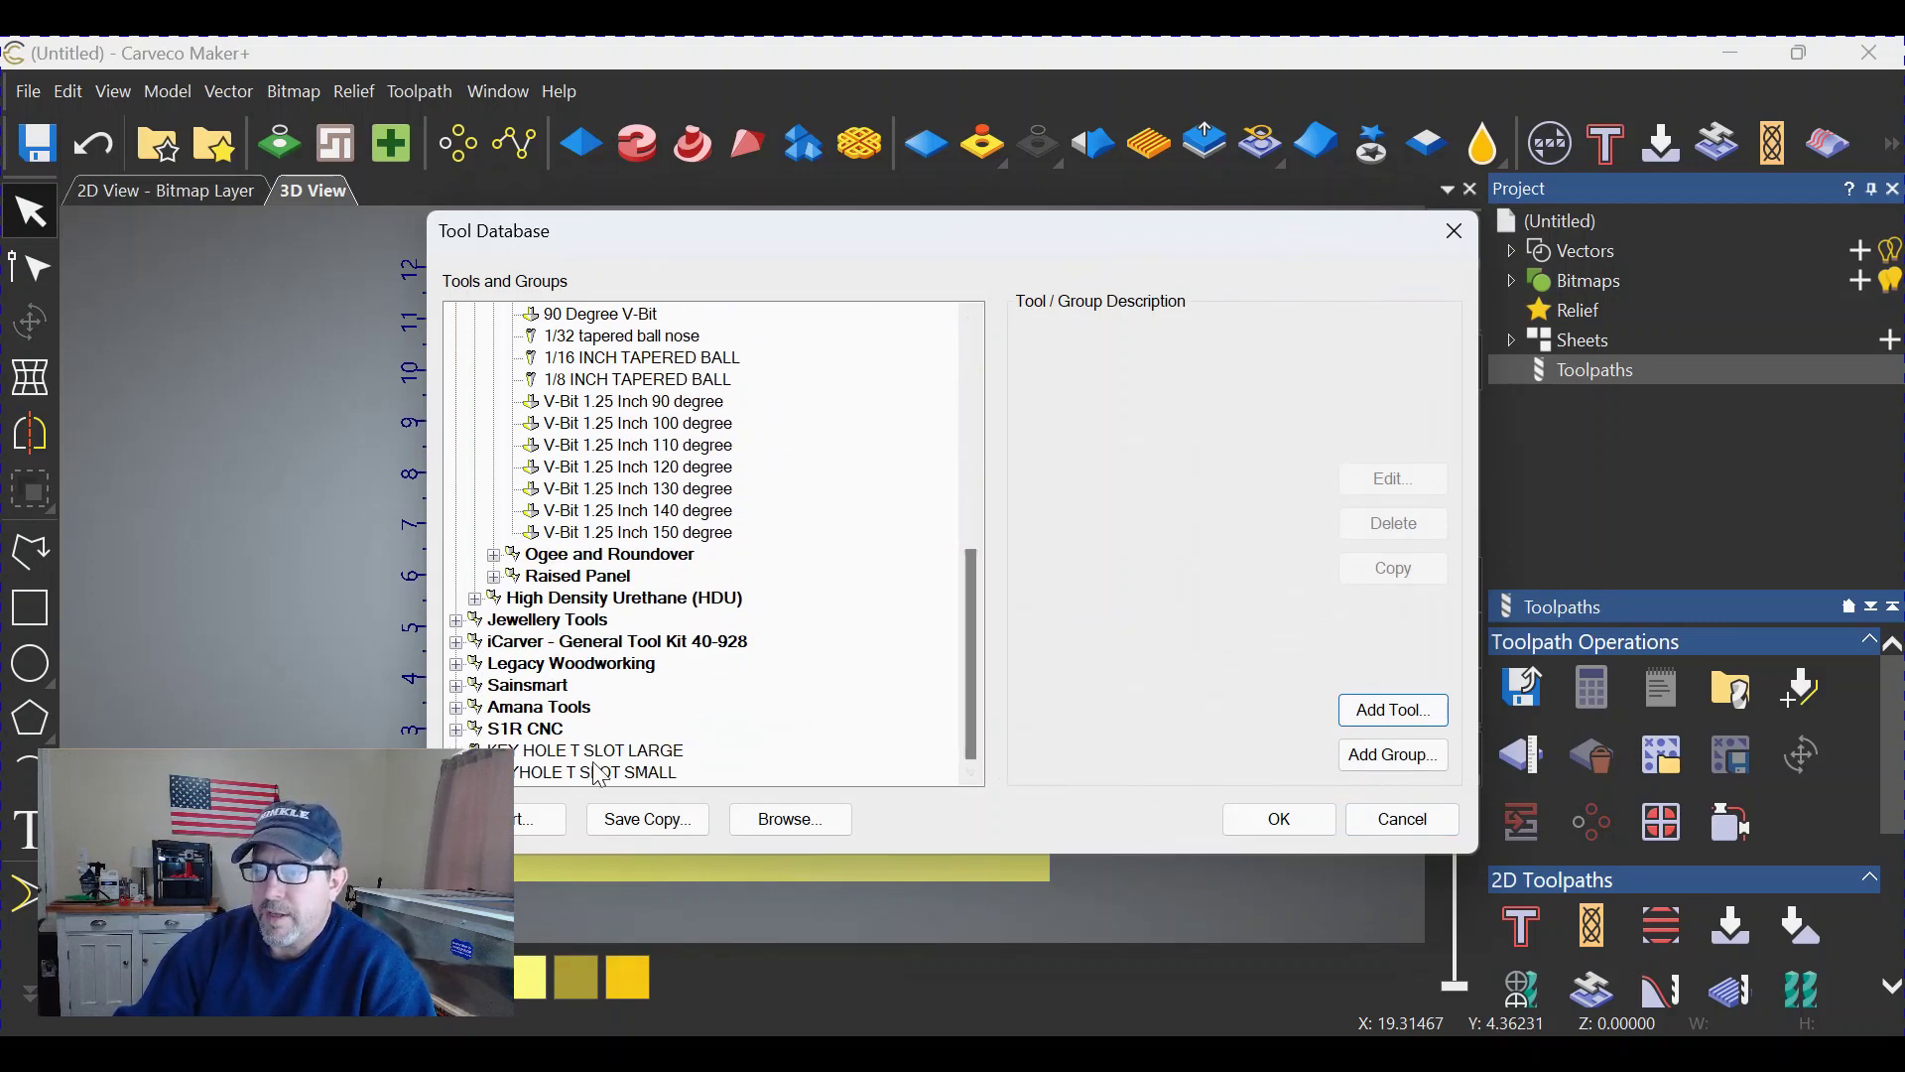
left_click(654, 754)
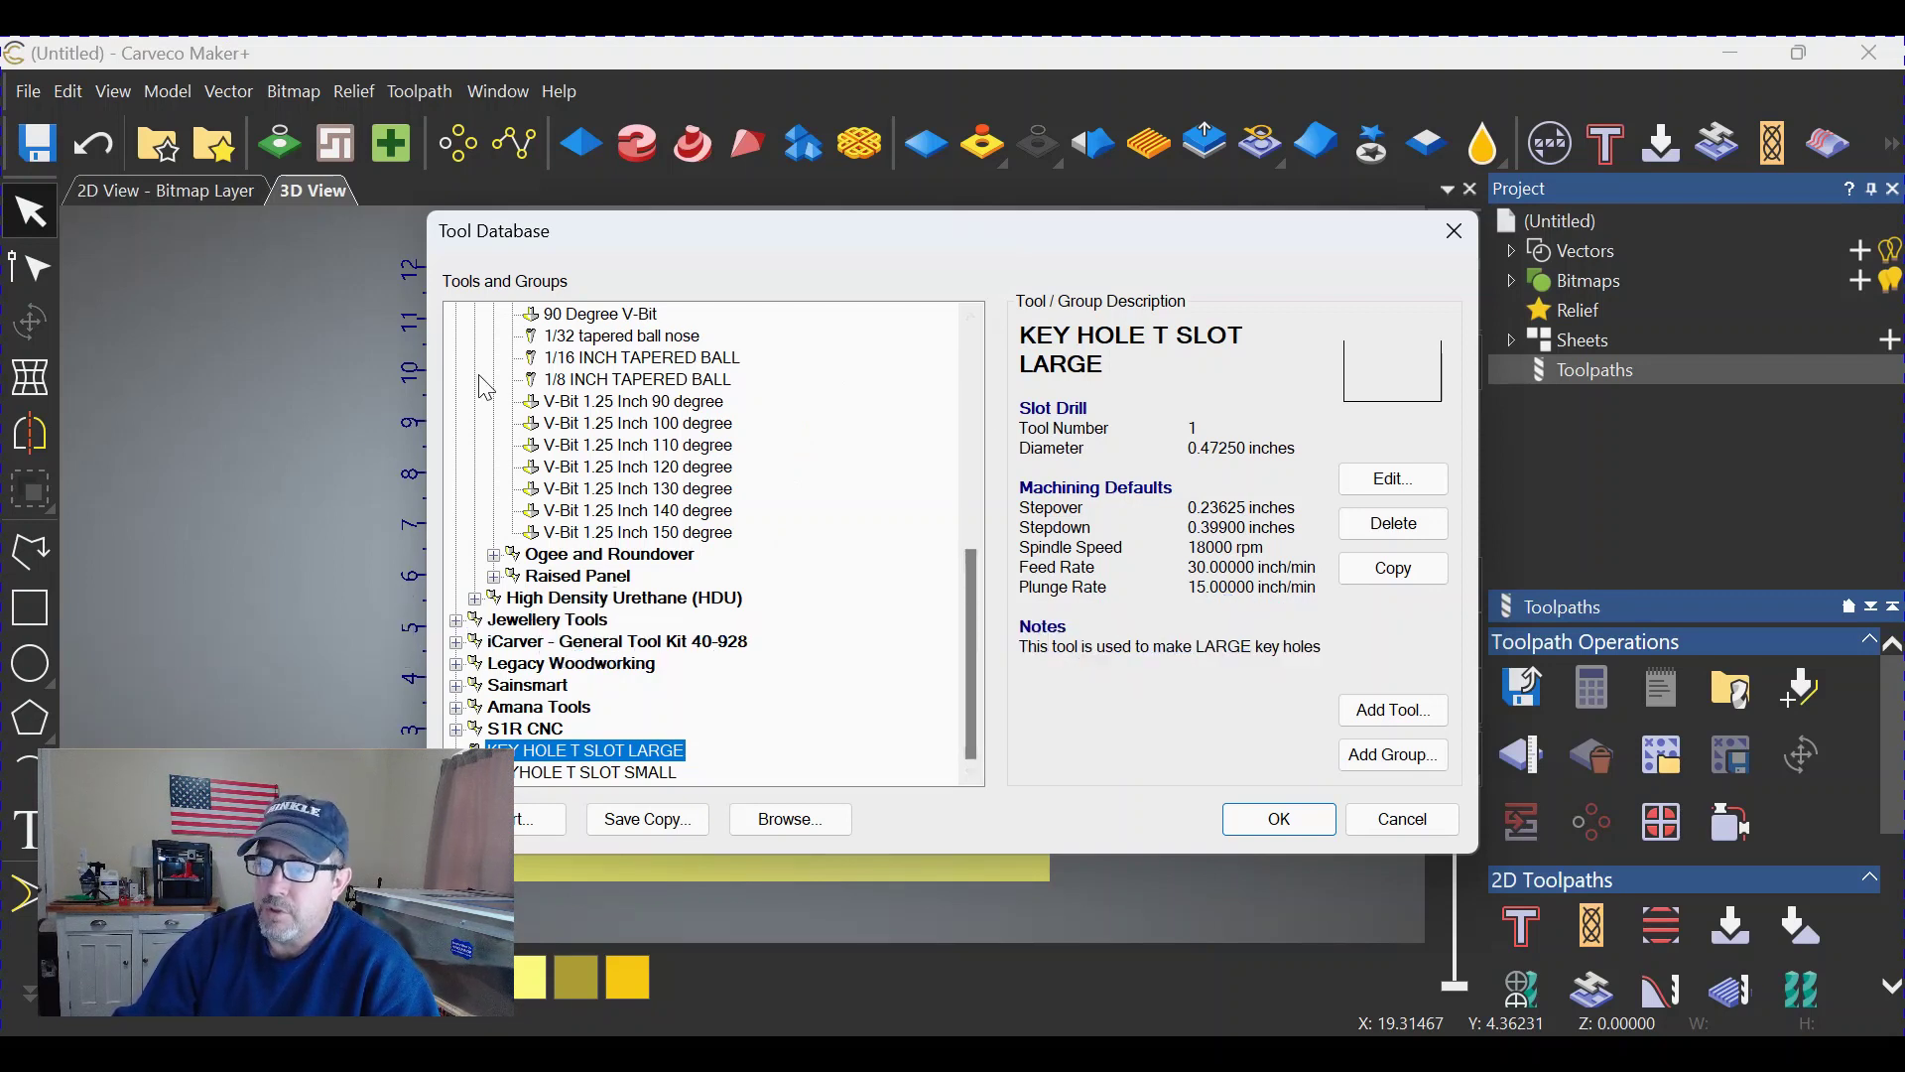
left_click(1275, 818)
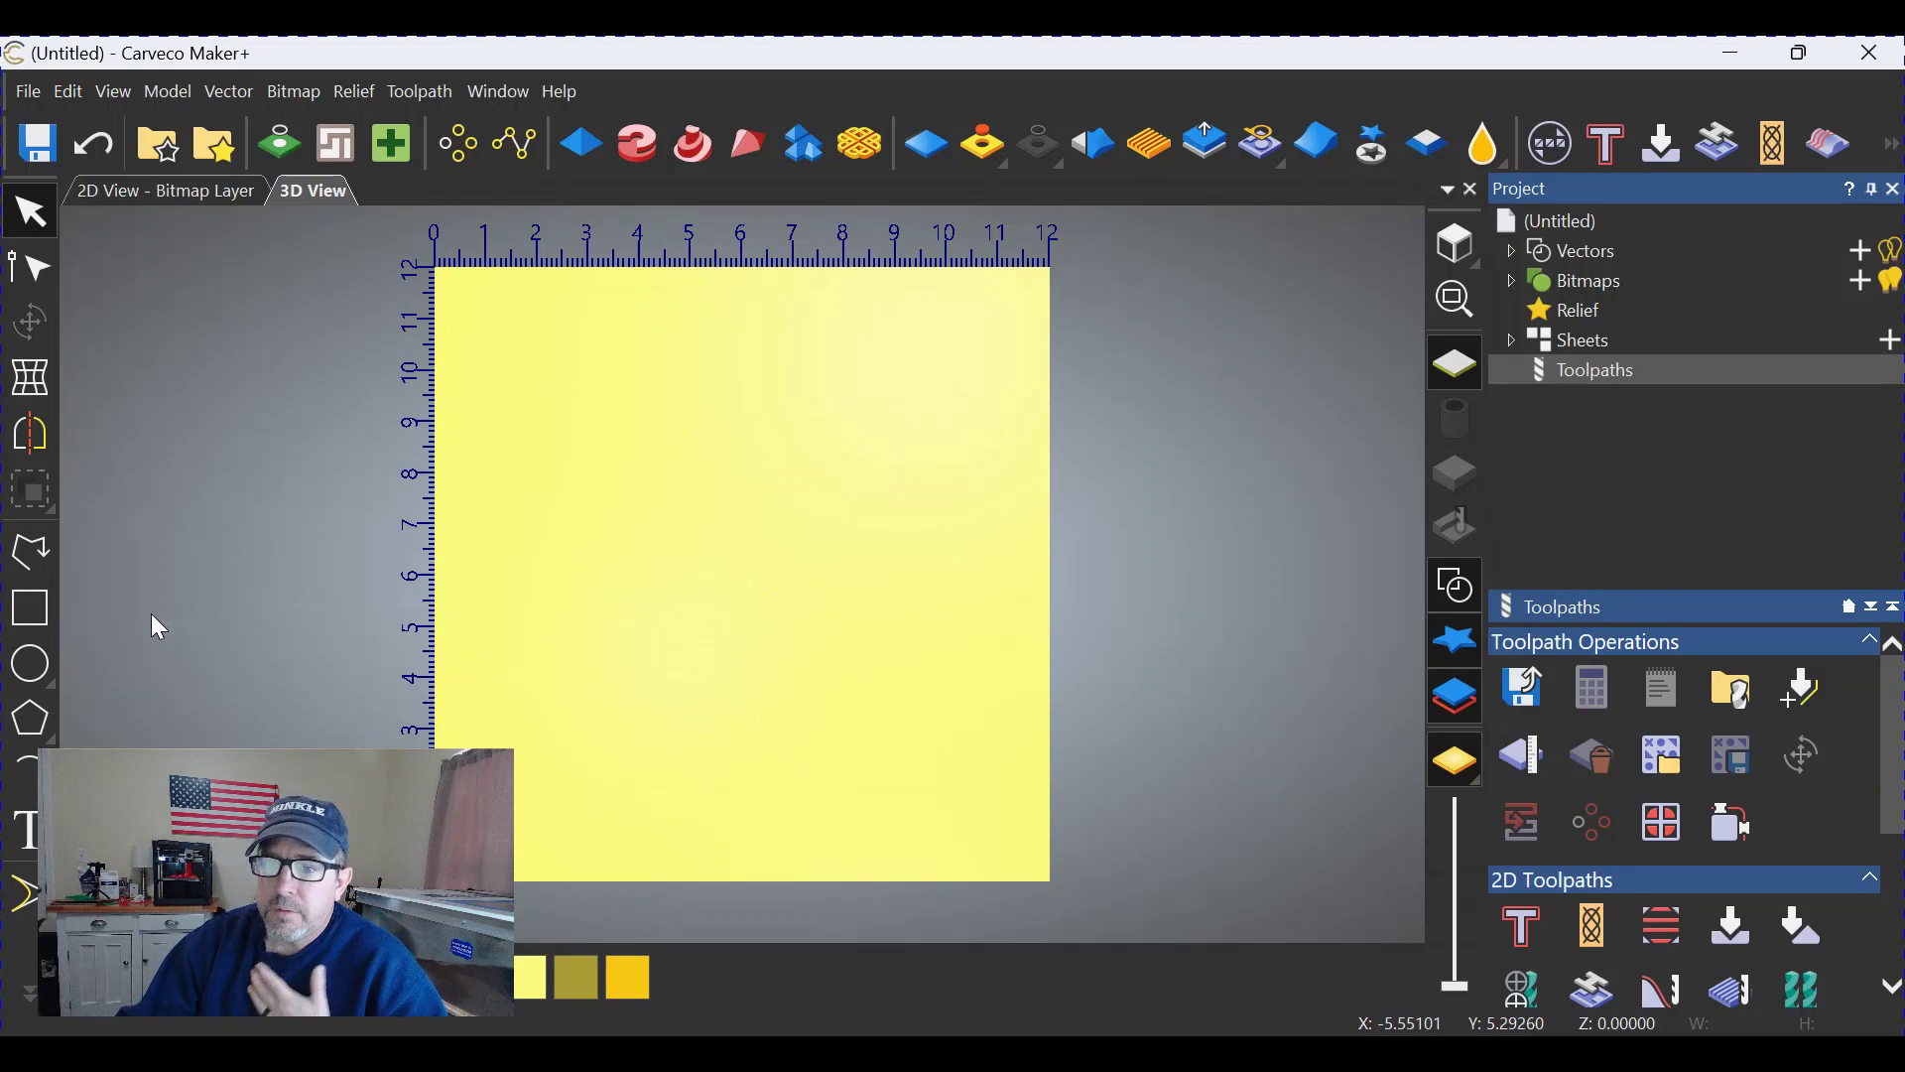
Step: Set the model's origin to its centre pixel and hide the origin marker
left_click(46, 613)
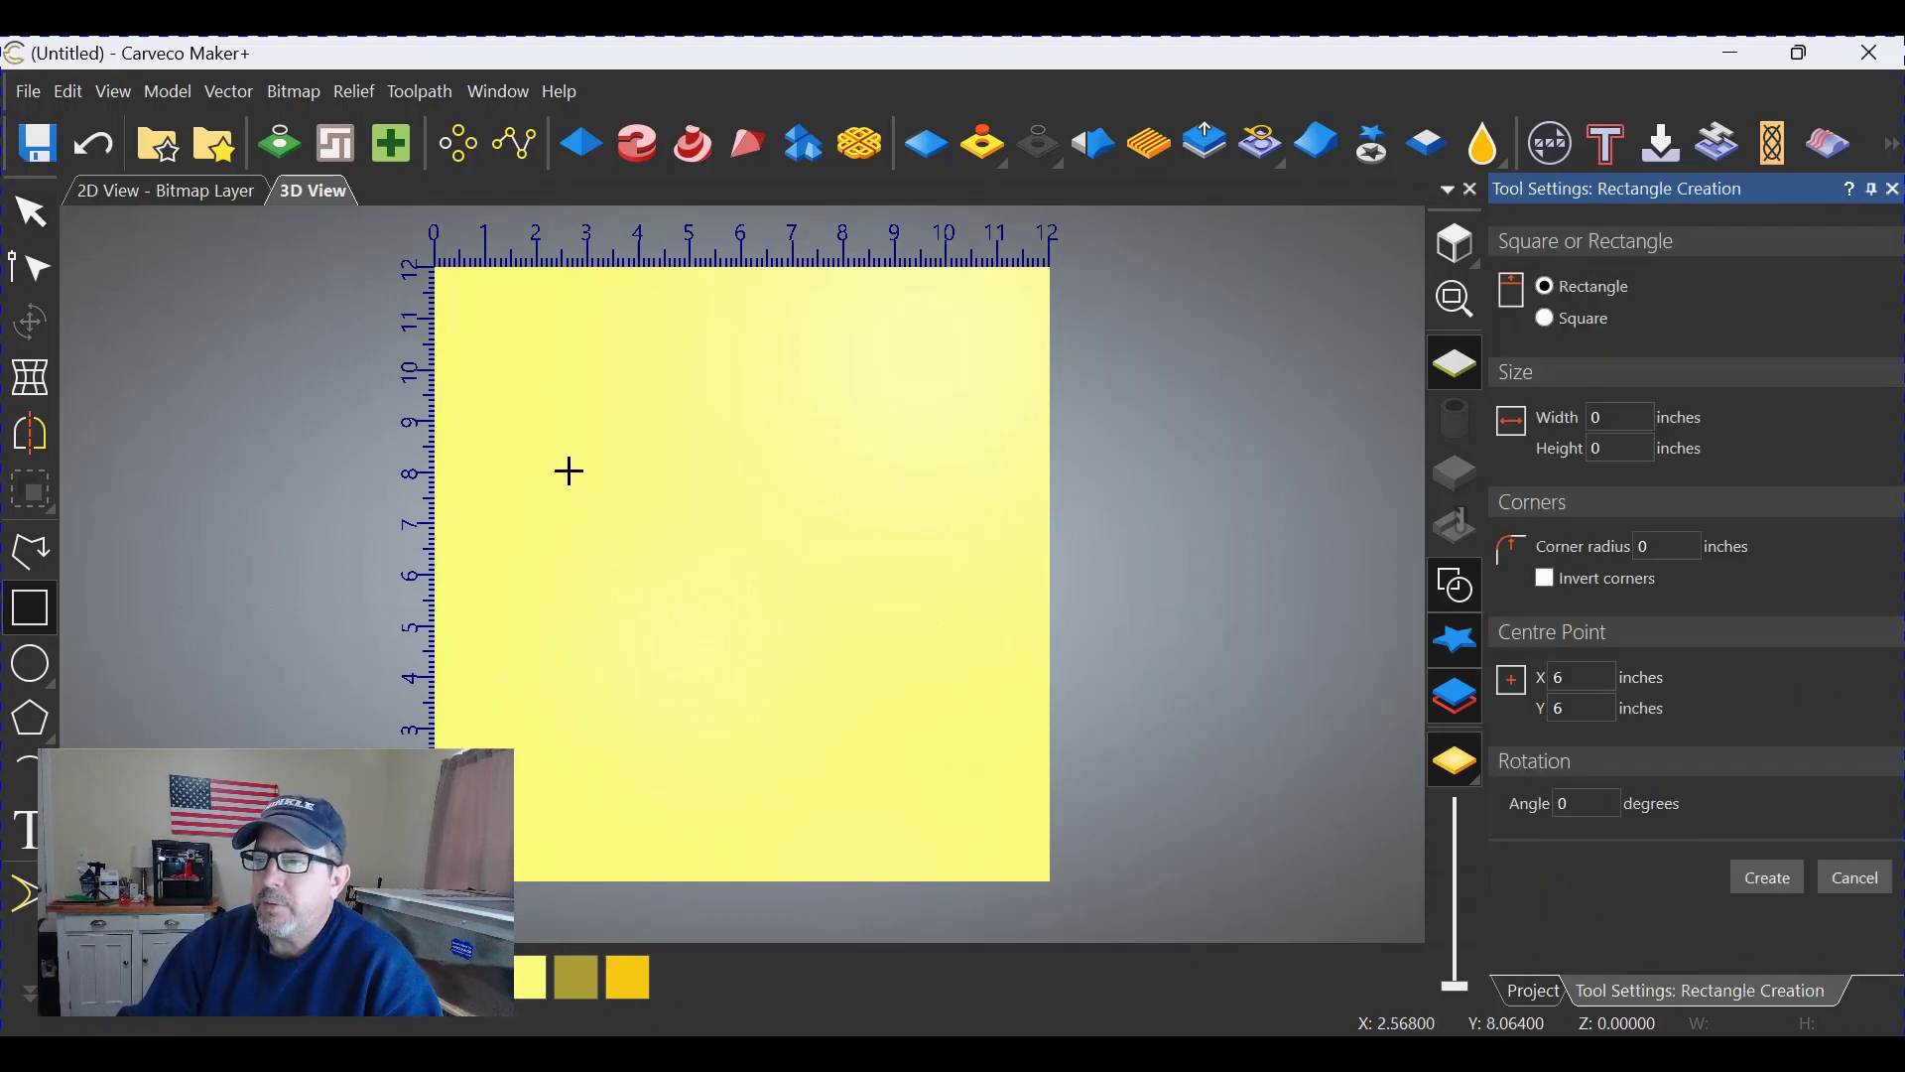
key("Escape")
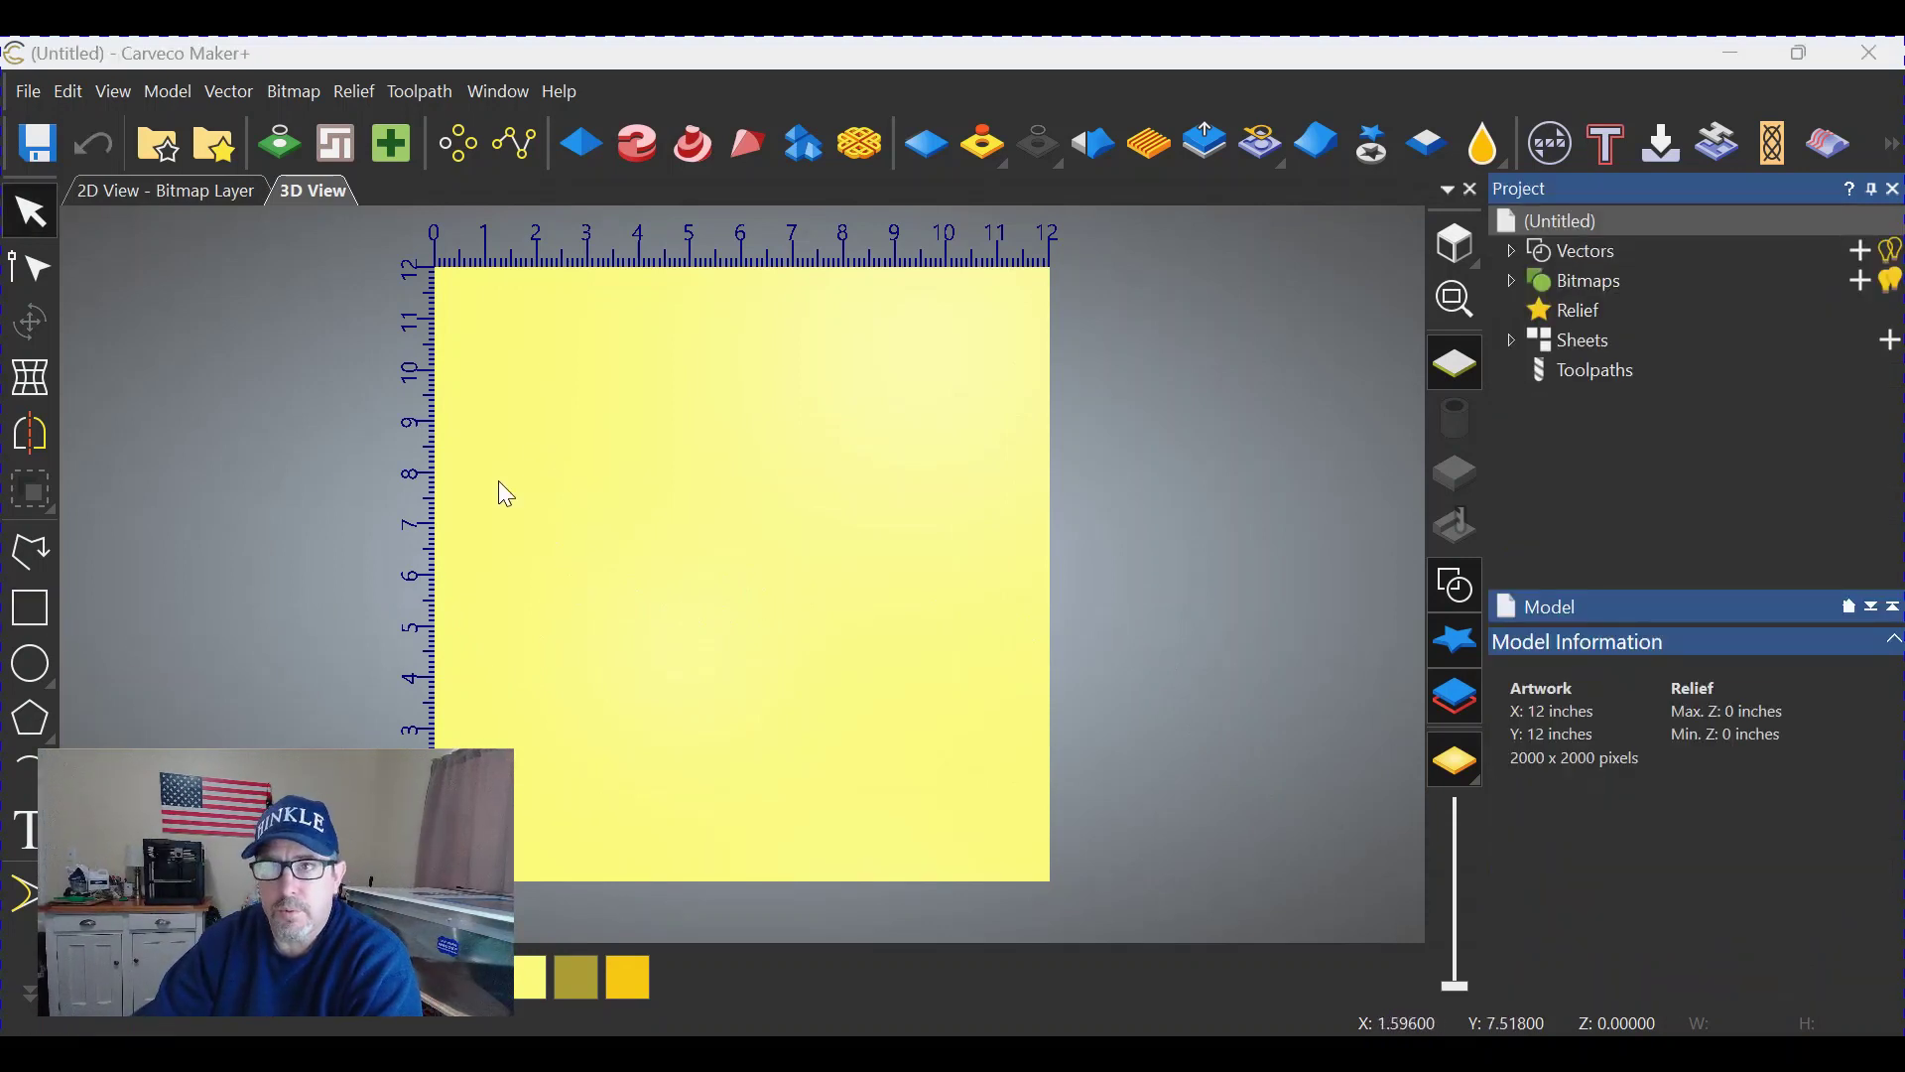
left_click(184, 95)
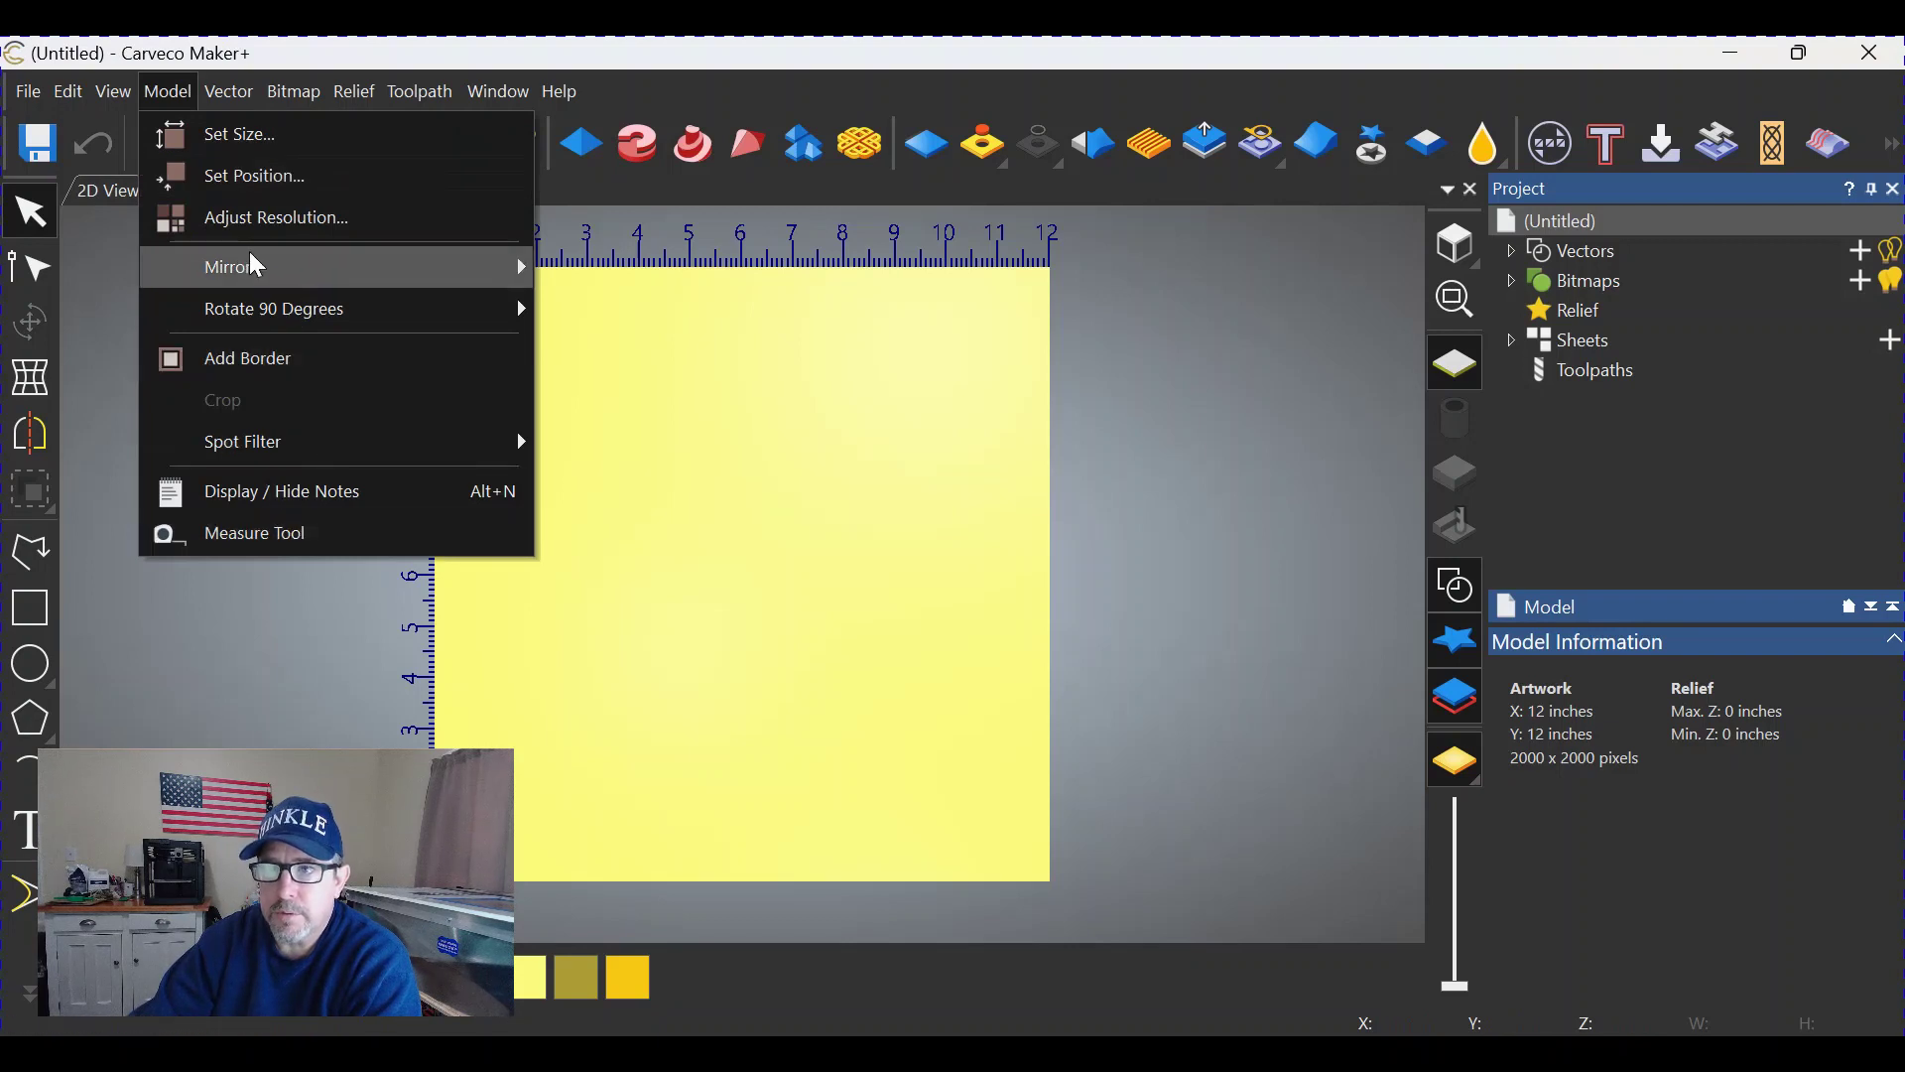
left_click(270, 175)
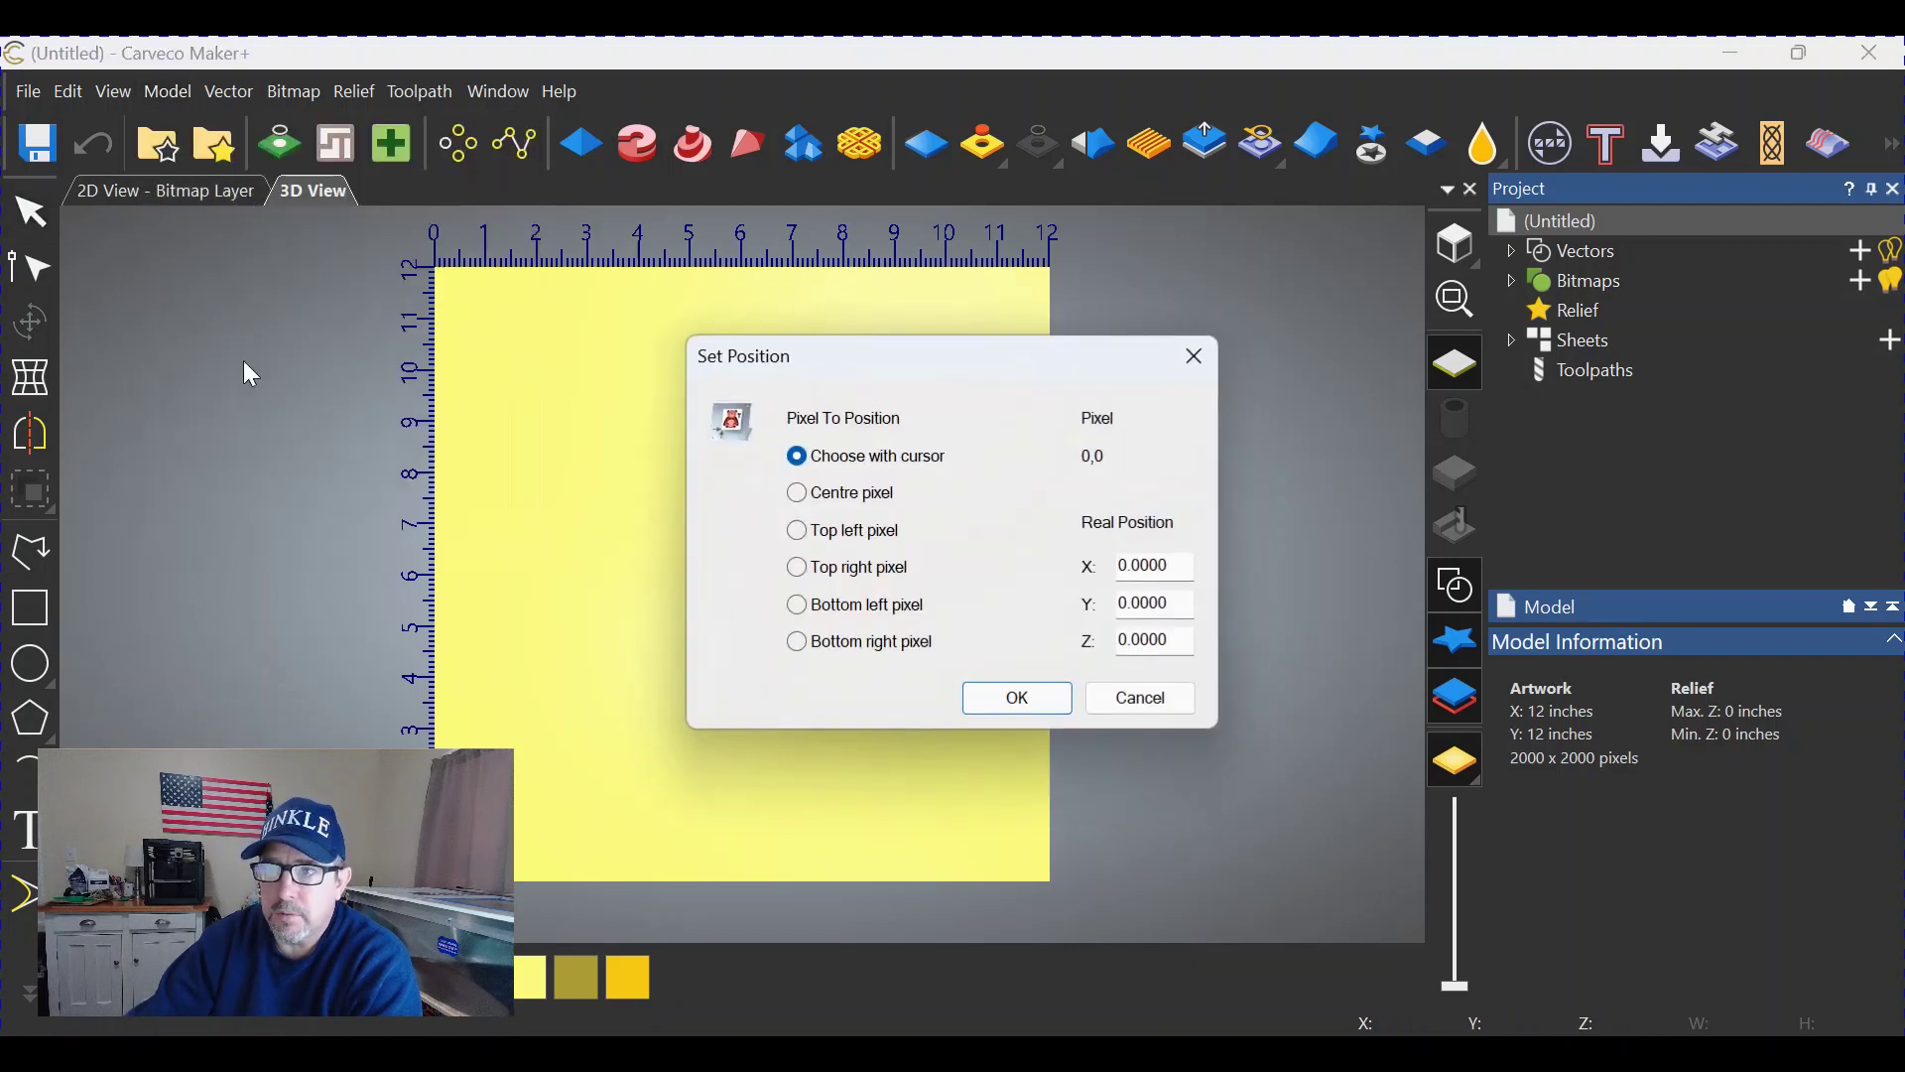
left_click(802, 496)
left_click(1019, 700)
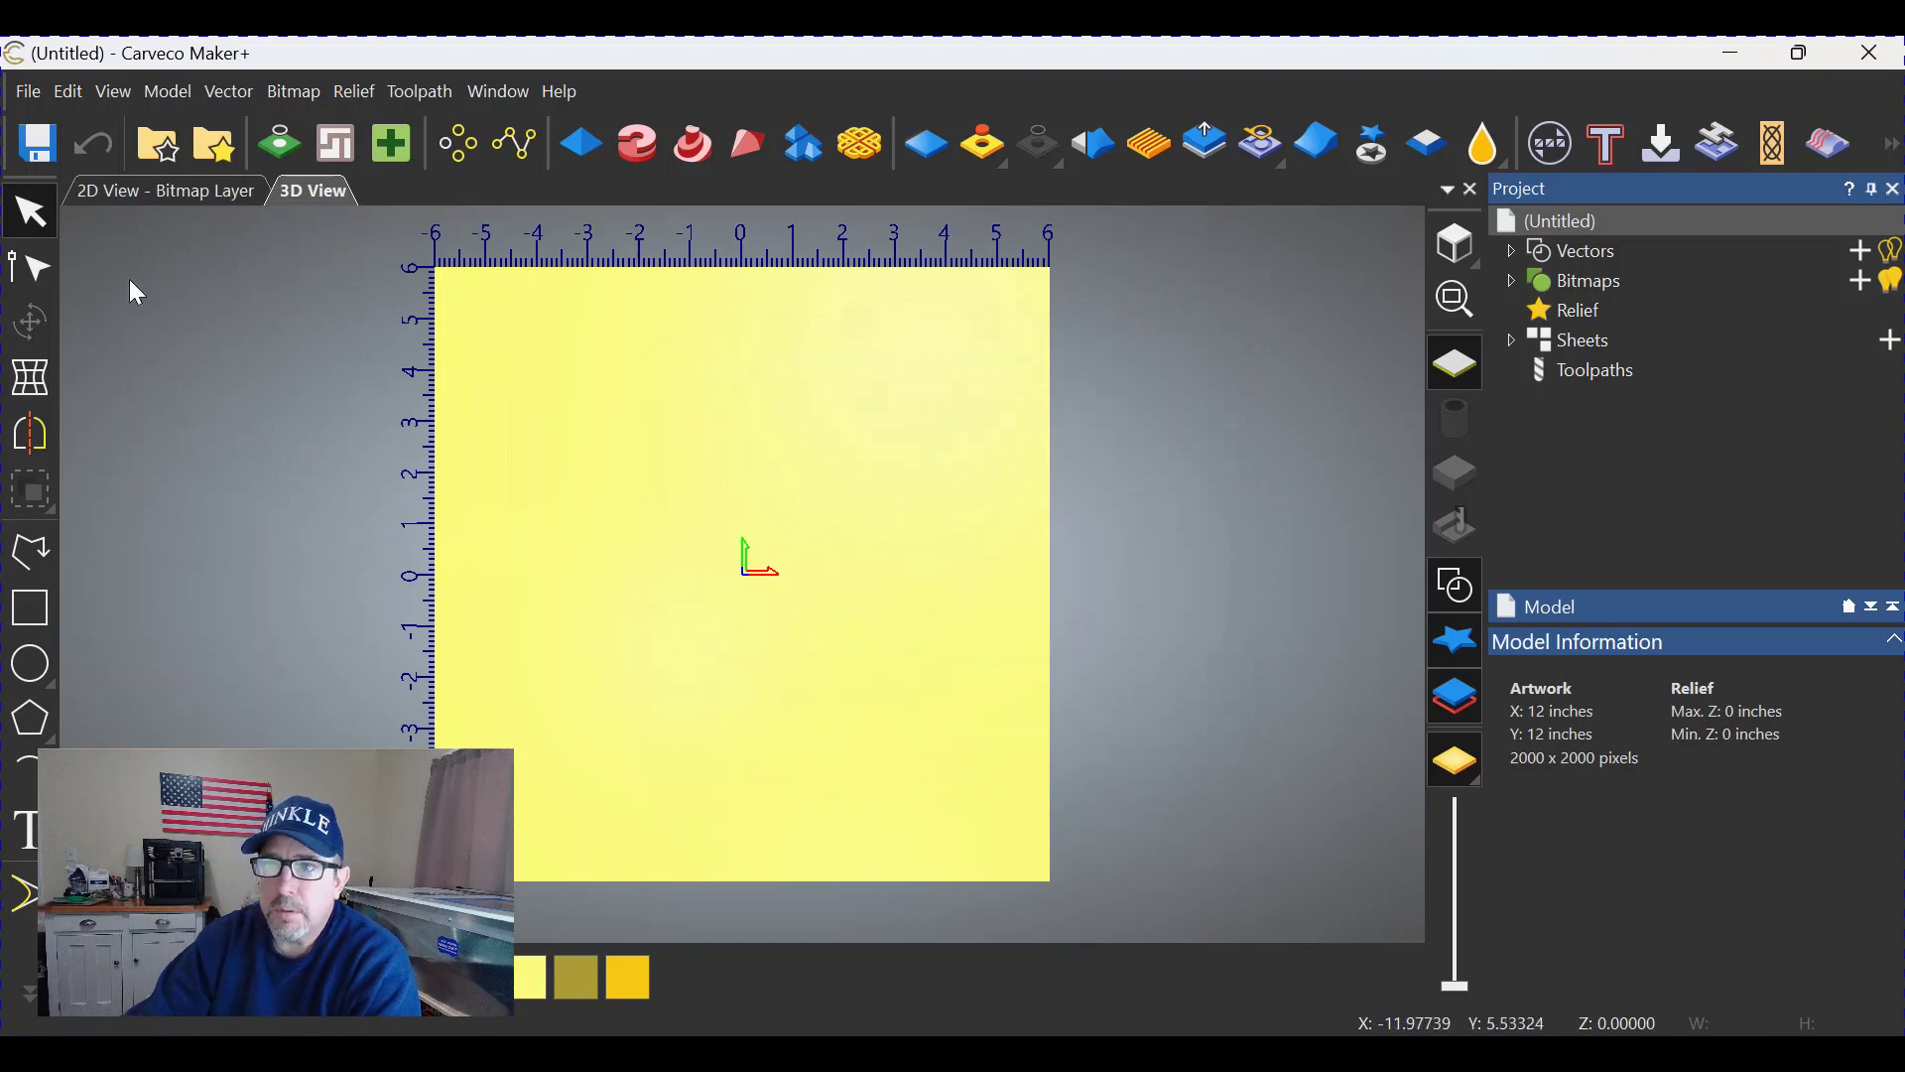
left_click(109, 92)
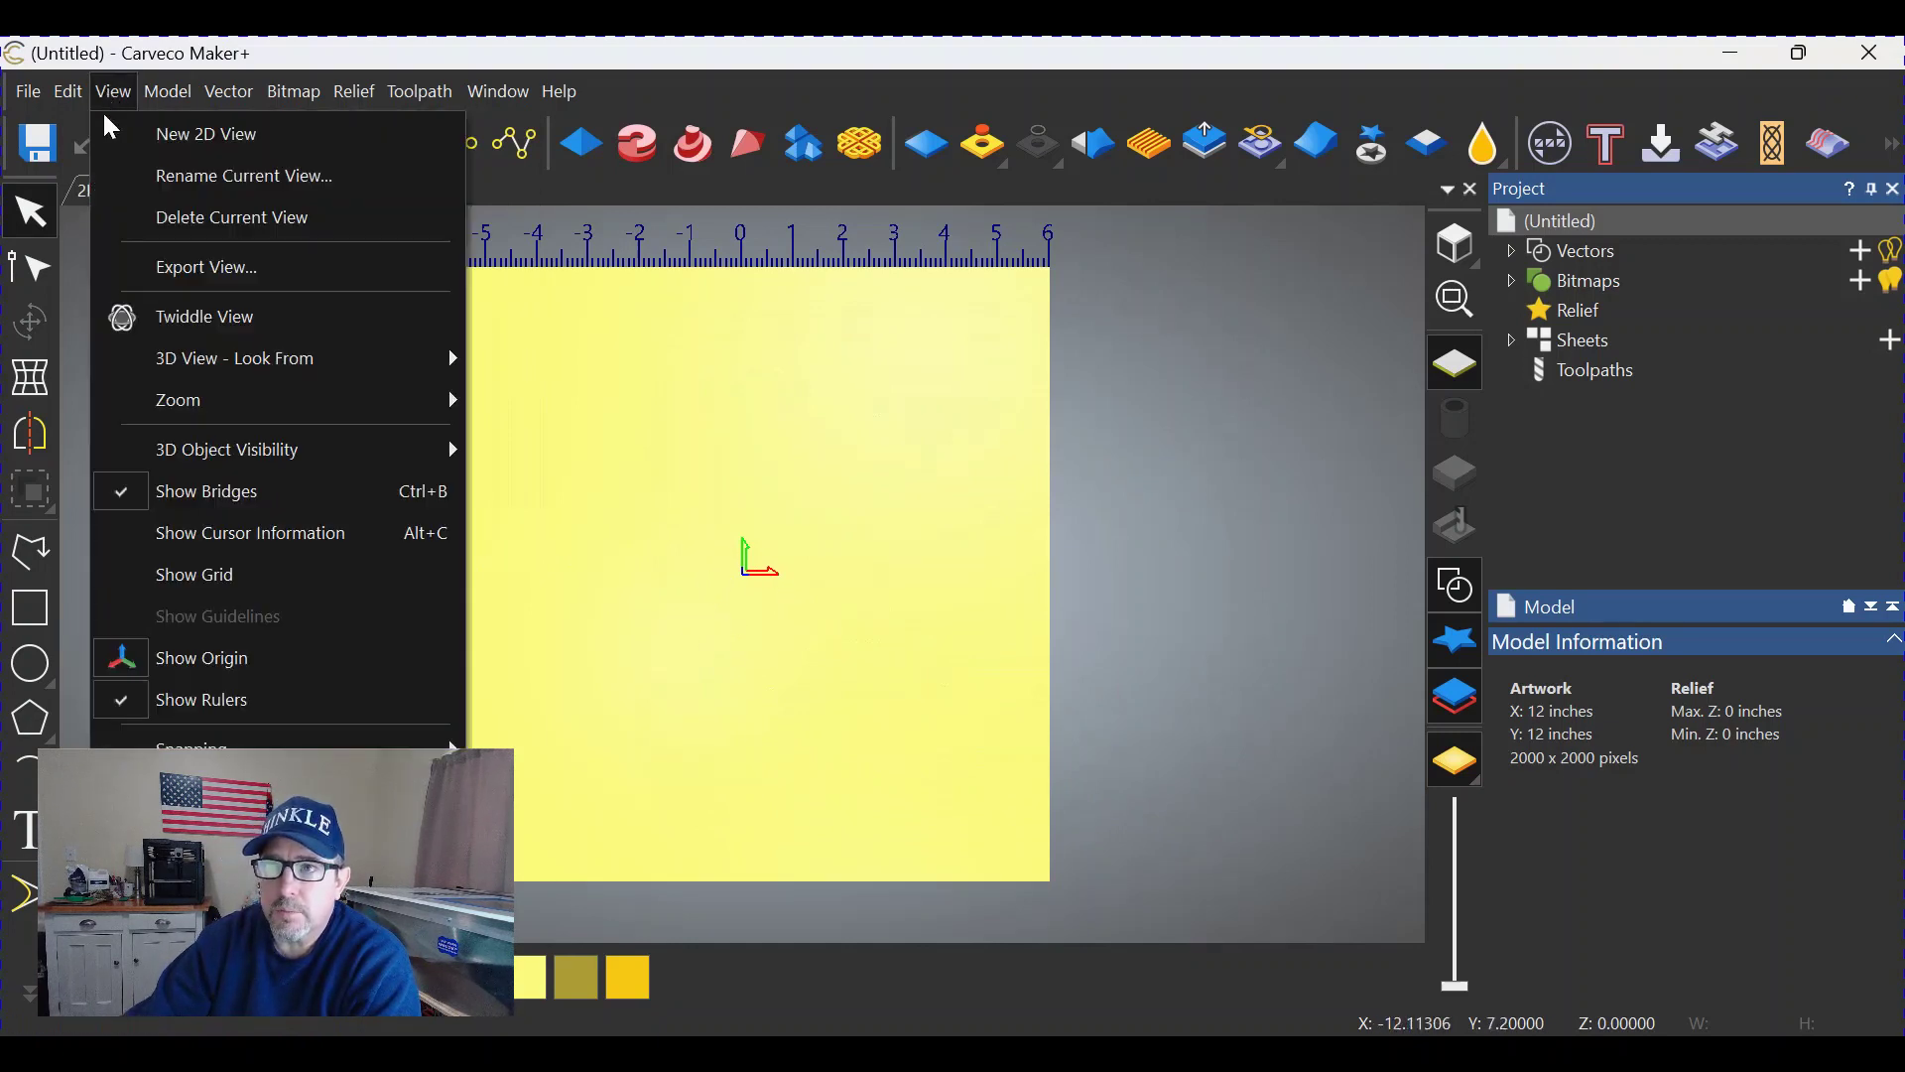
left_click(210, 664)
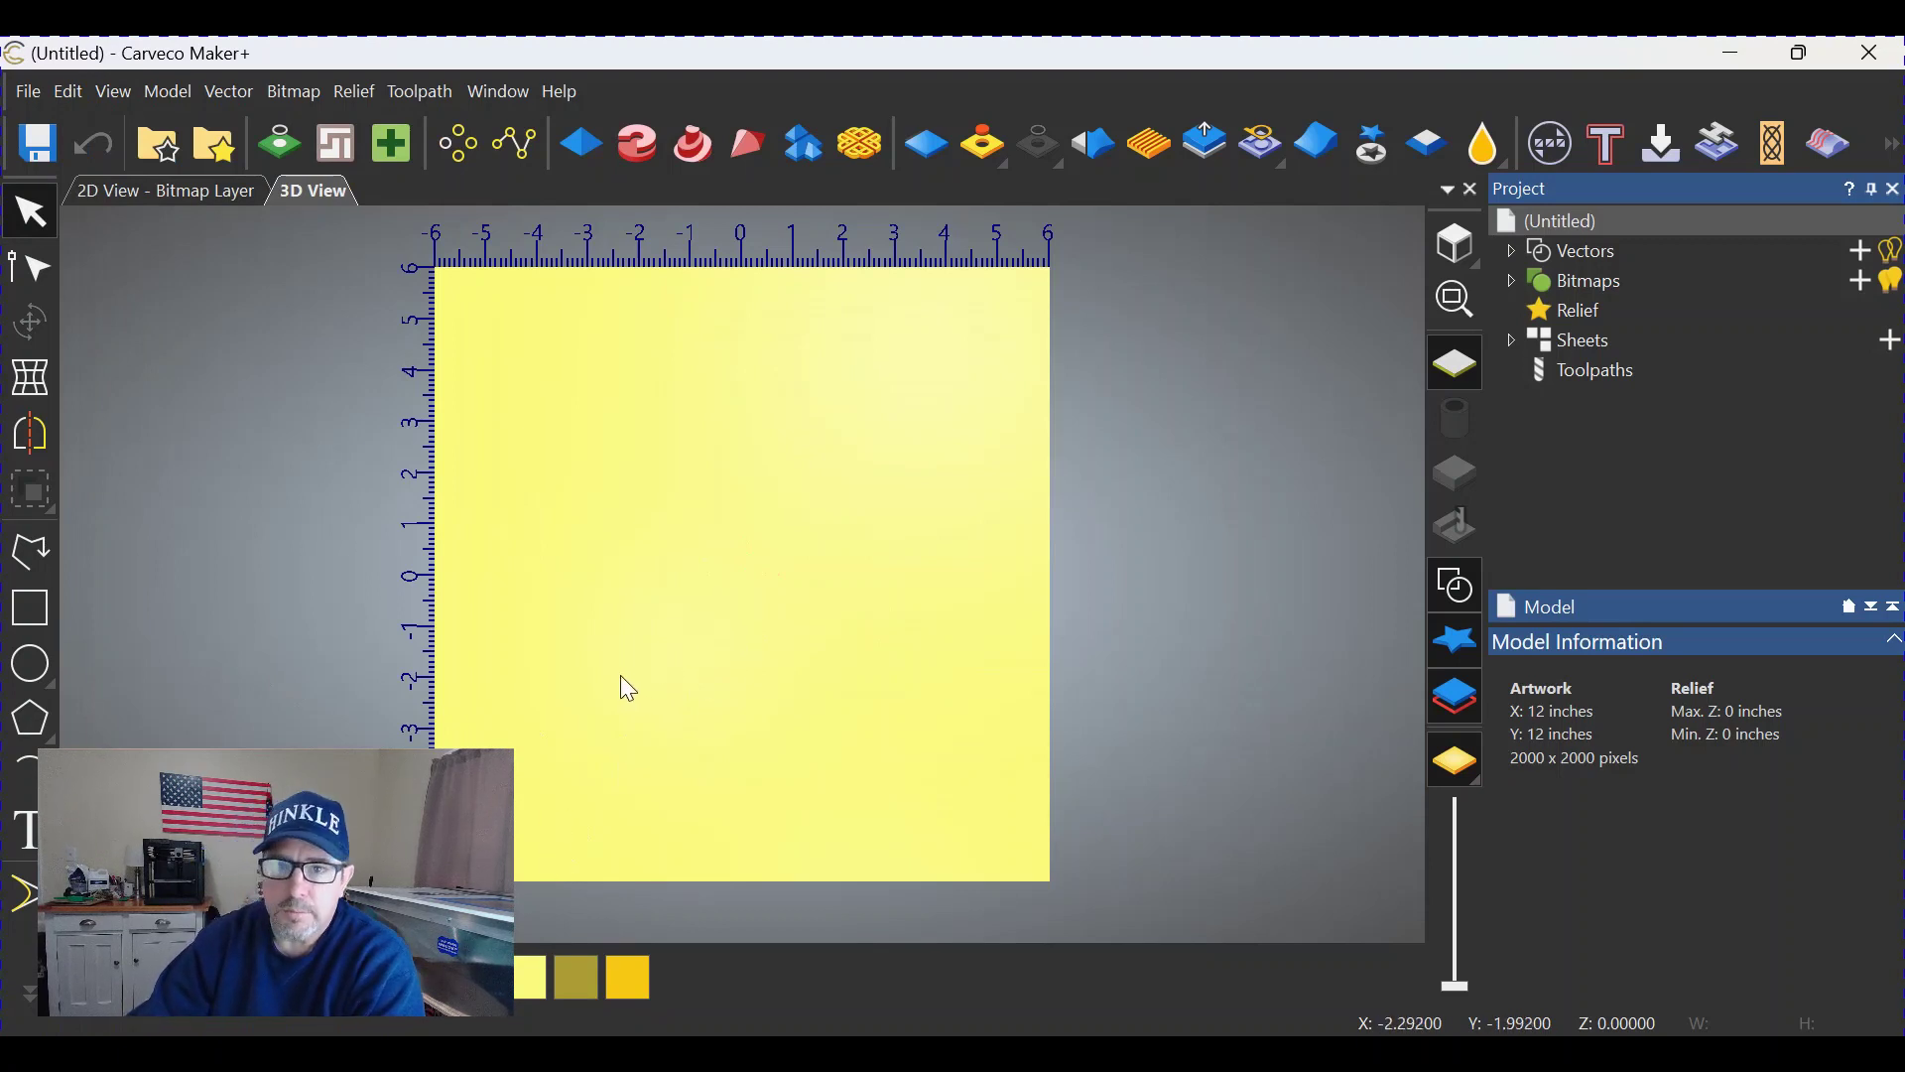
Step: Create a horizontal rectangle 3 inches wide and 0.001 inches high near the model's centre, check its end up close, and leave rectangle creation
left_click(32, 607)
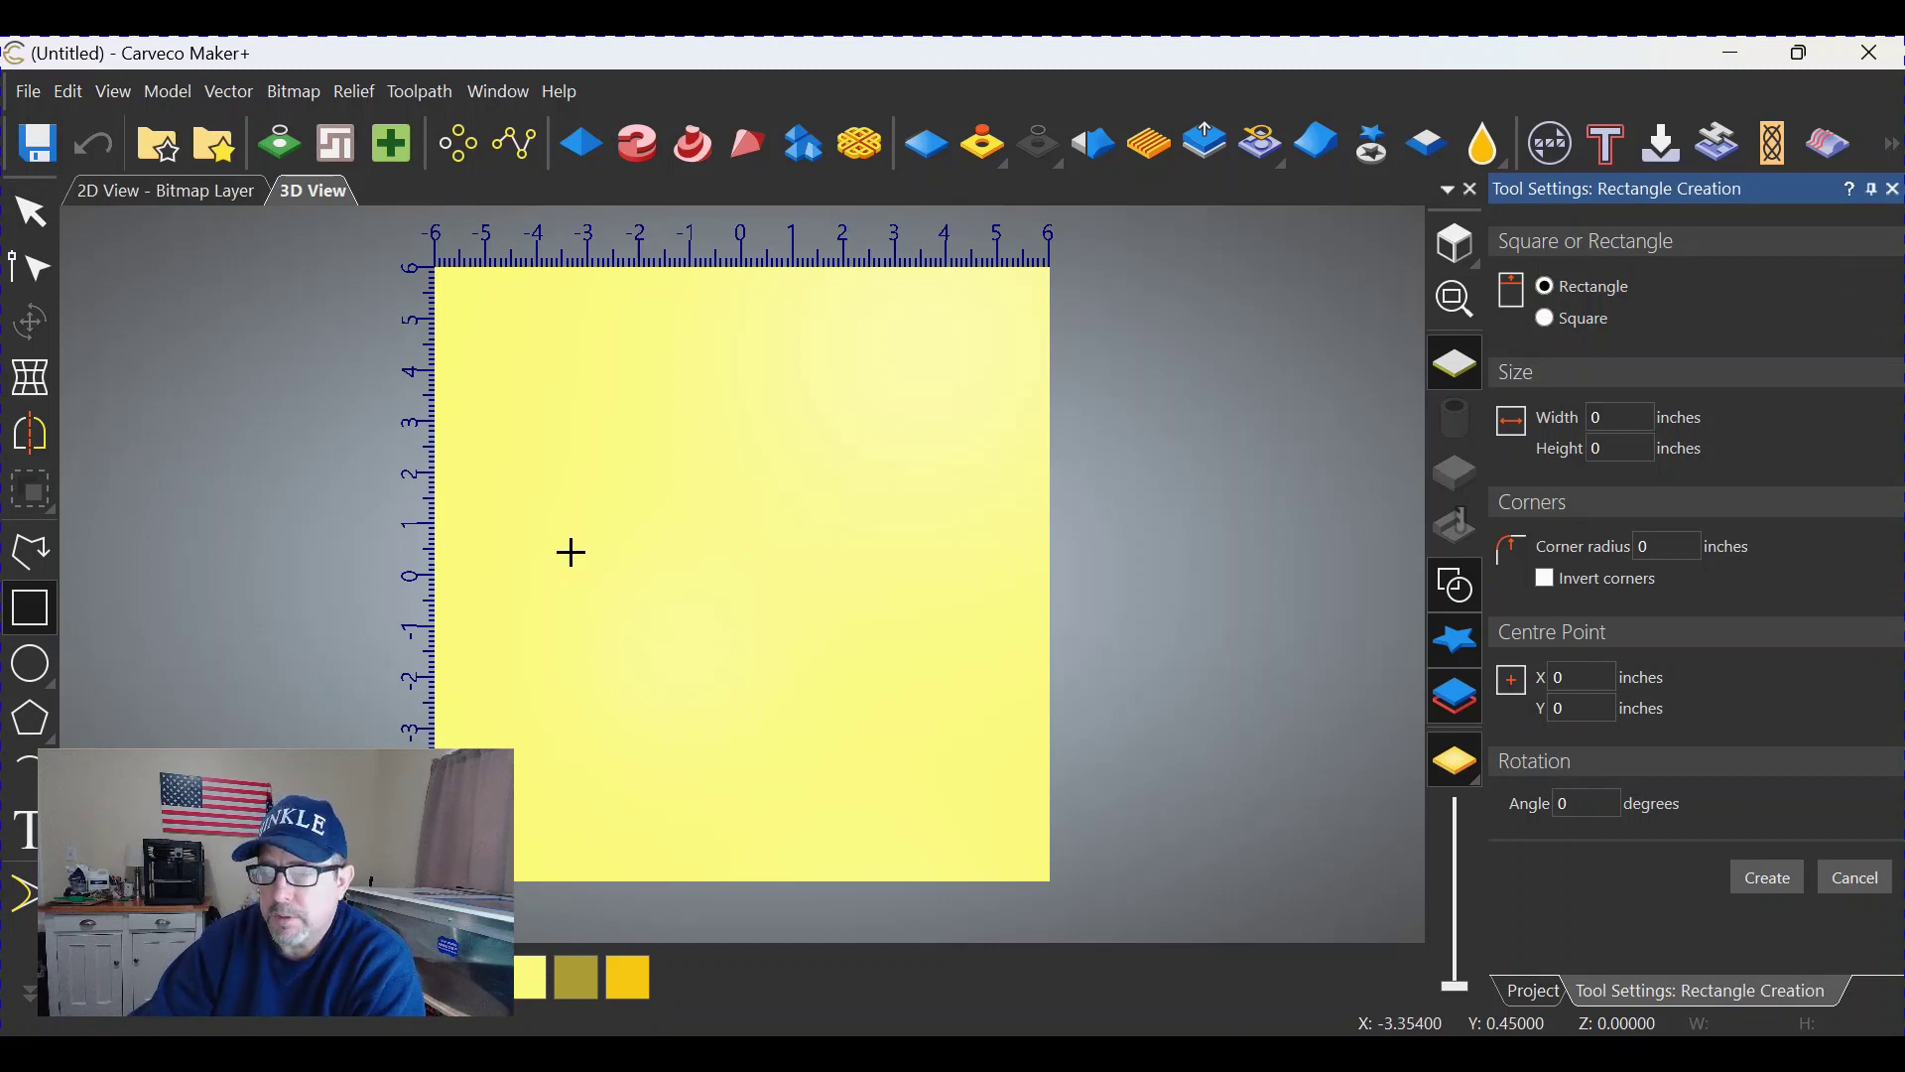
left_click_drag(585, 582, 828, 587)
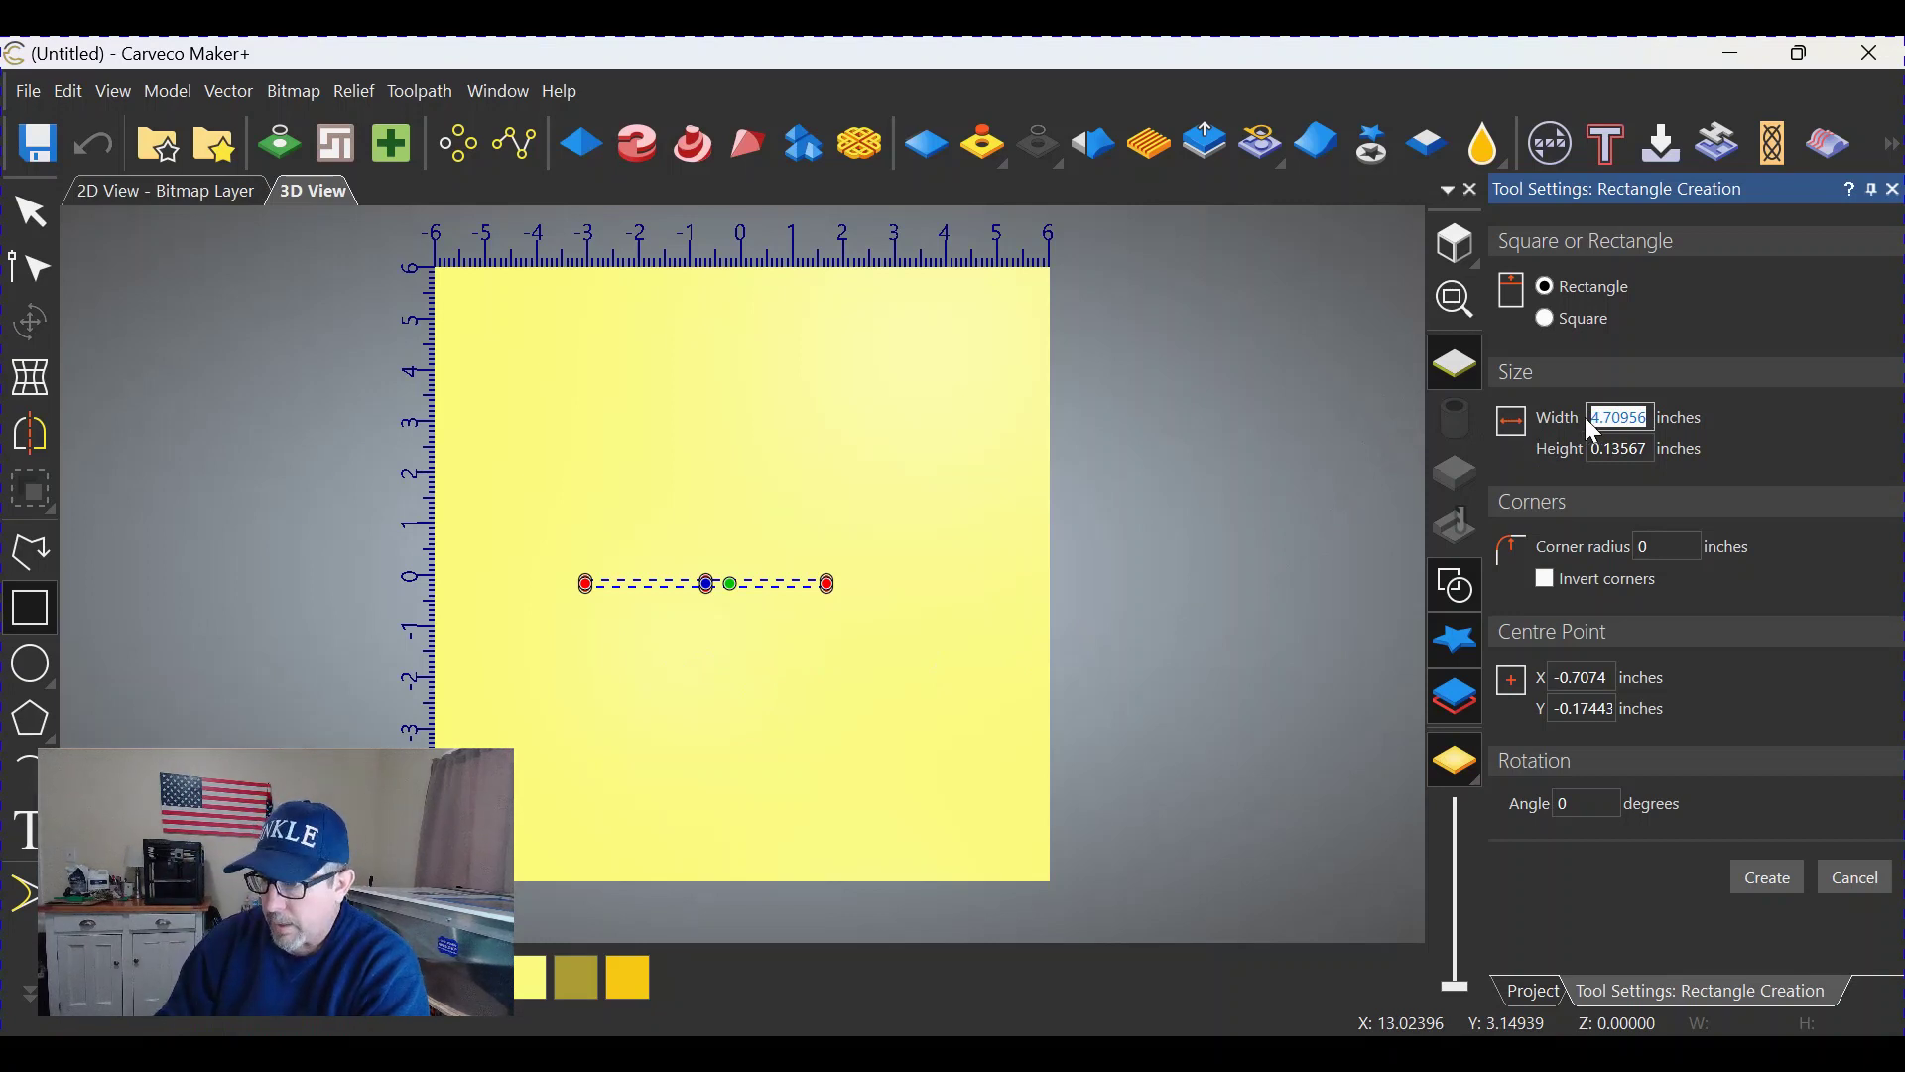
type("3")
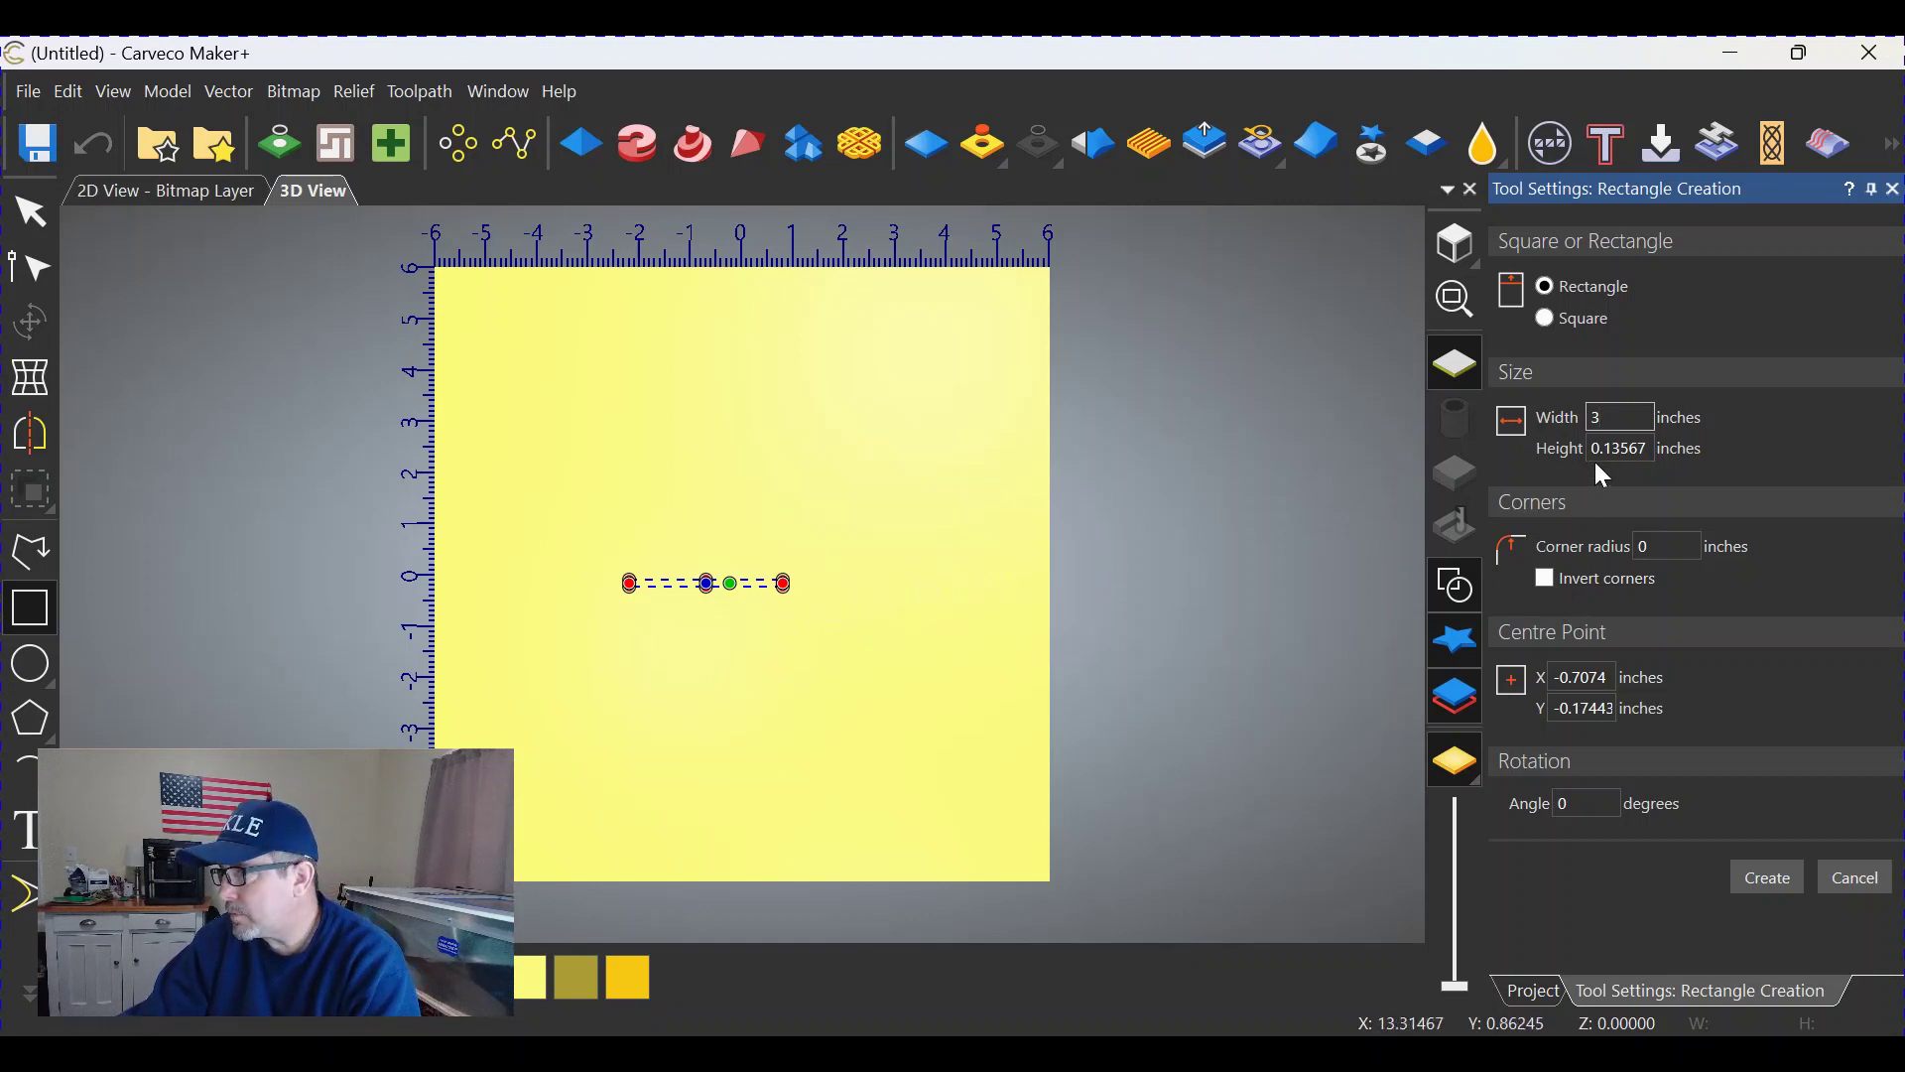
double_click(1622, 448)
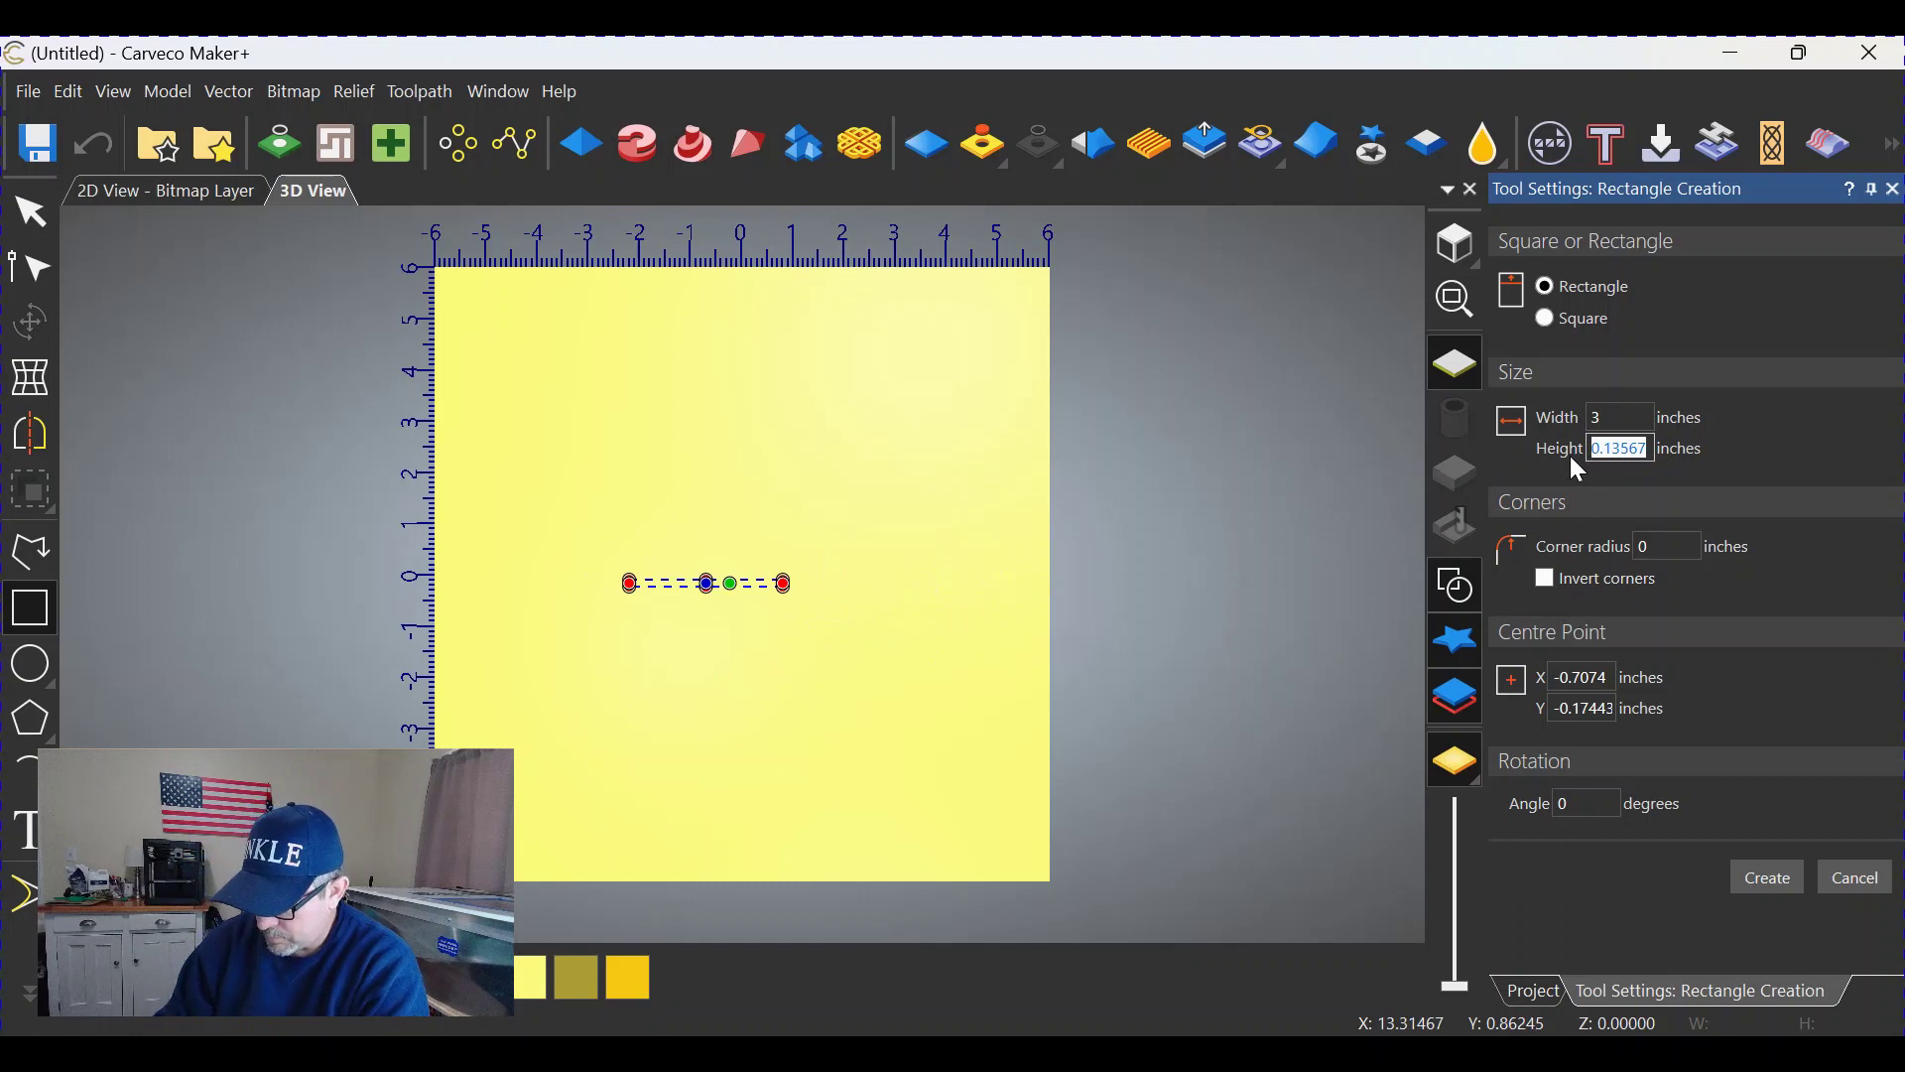
type(".001")
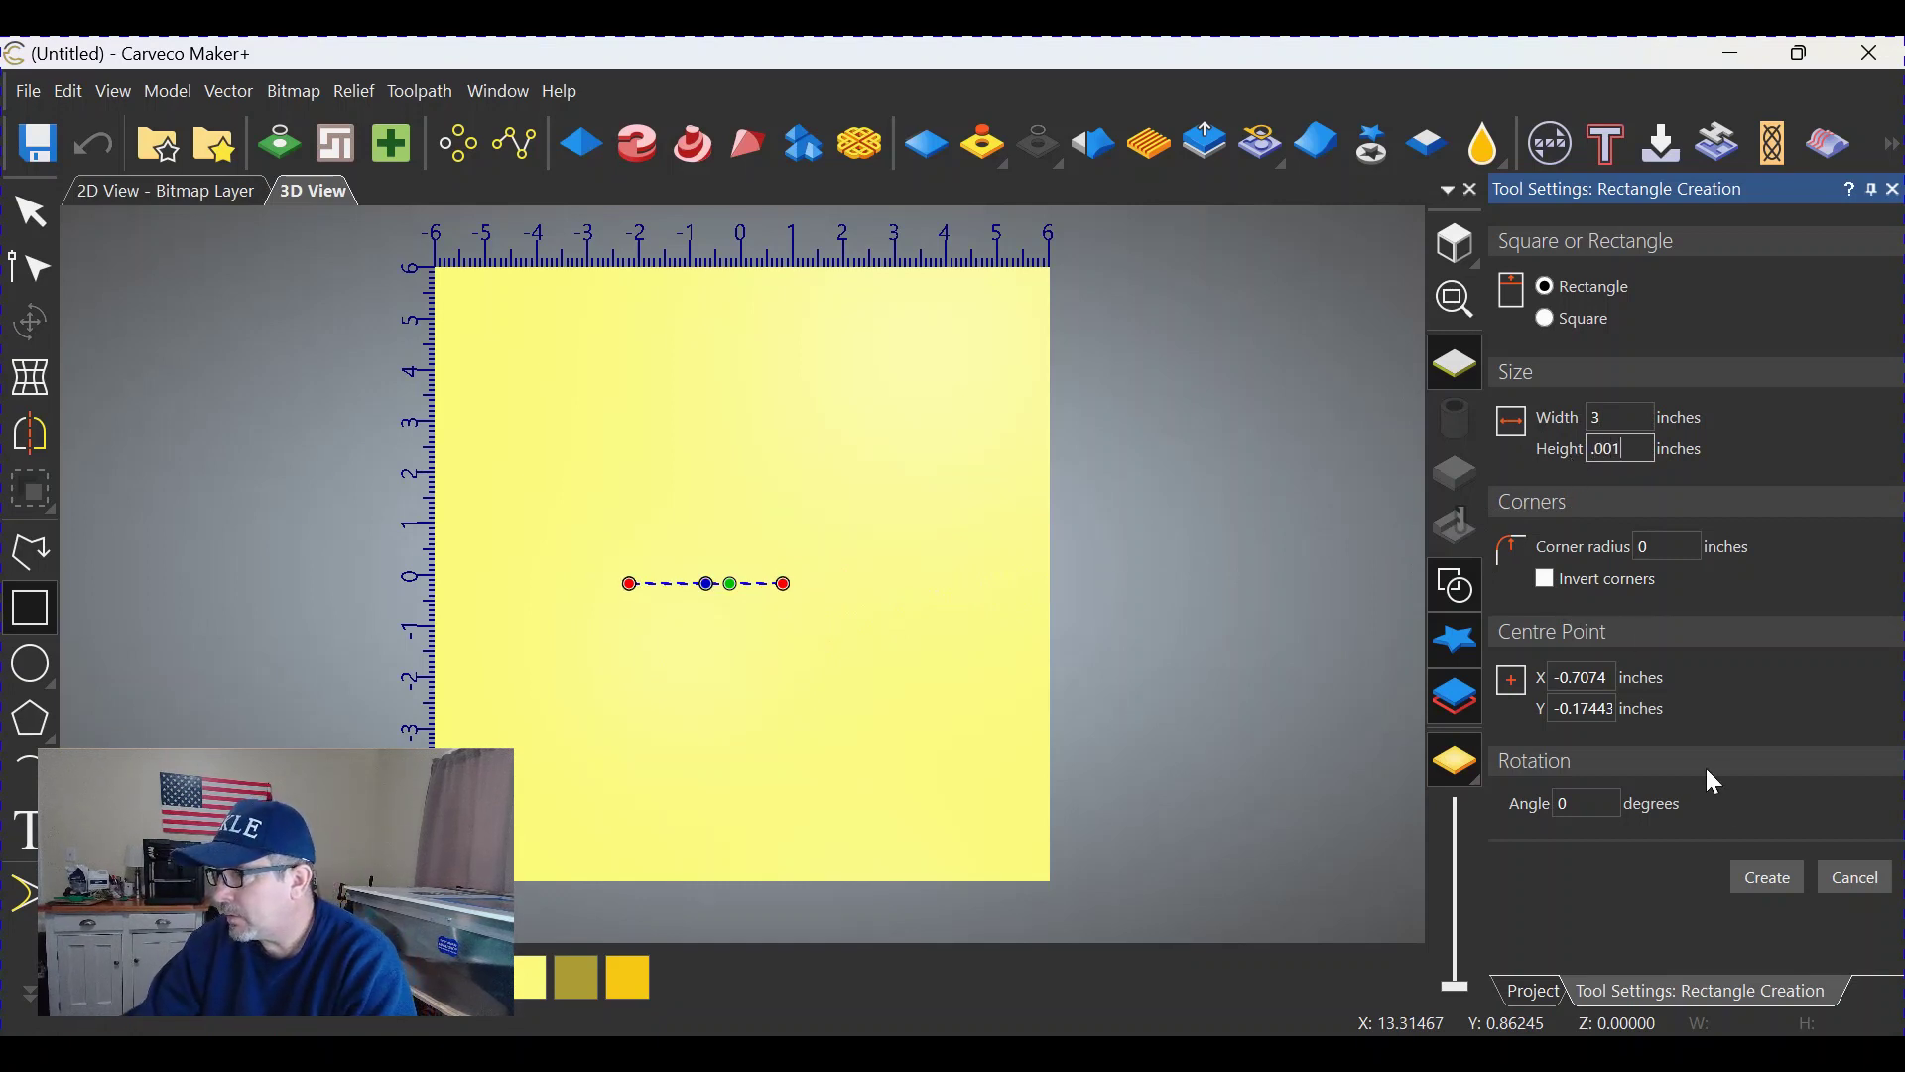
left_click(1751, 881)
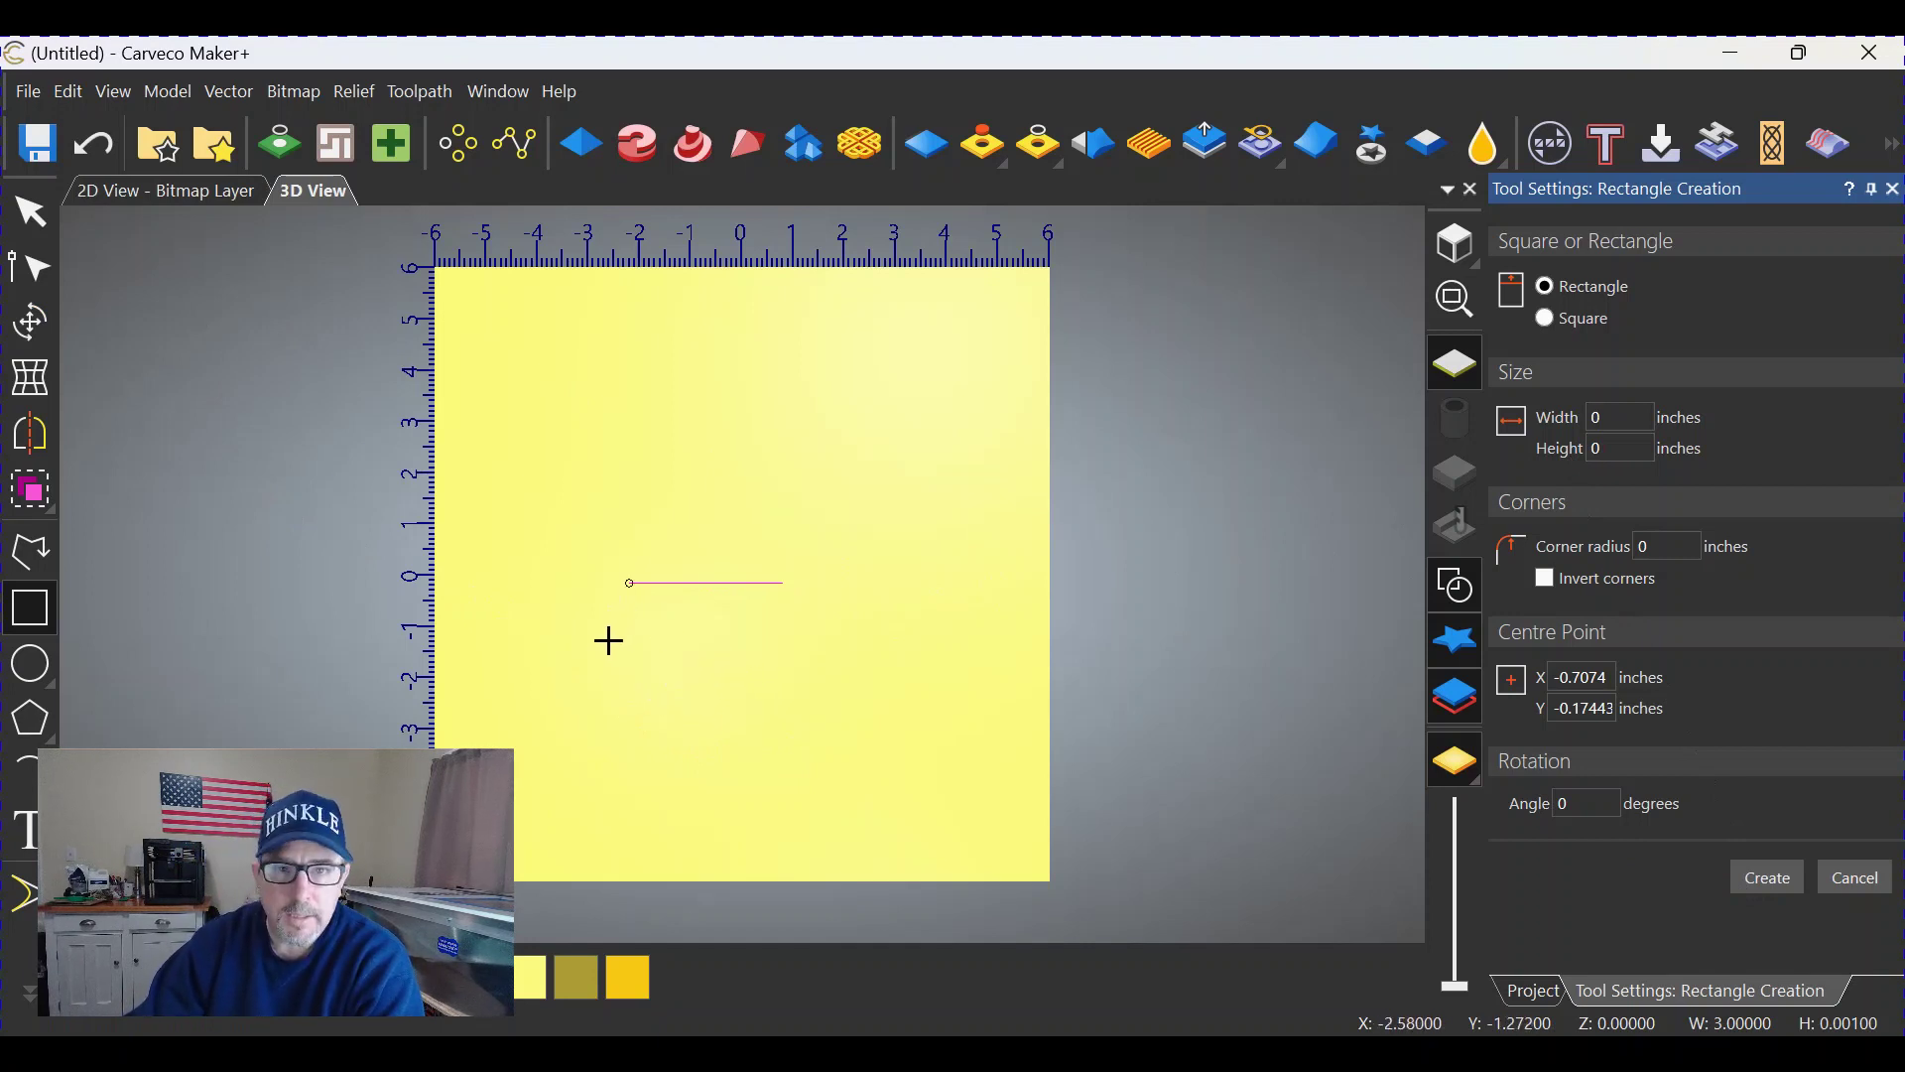
scroll(681, 597, "up", 1)
scroll(680, 600, "up", 3)
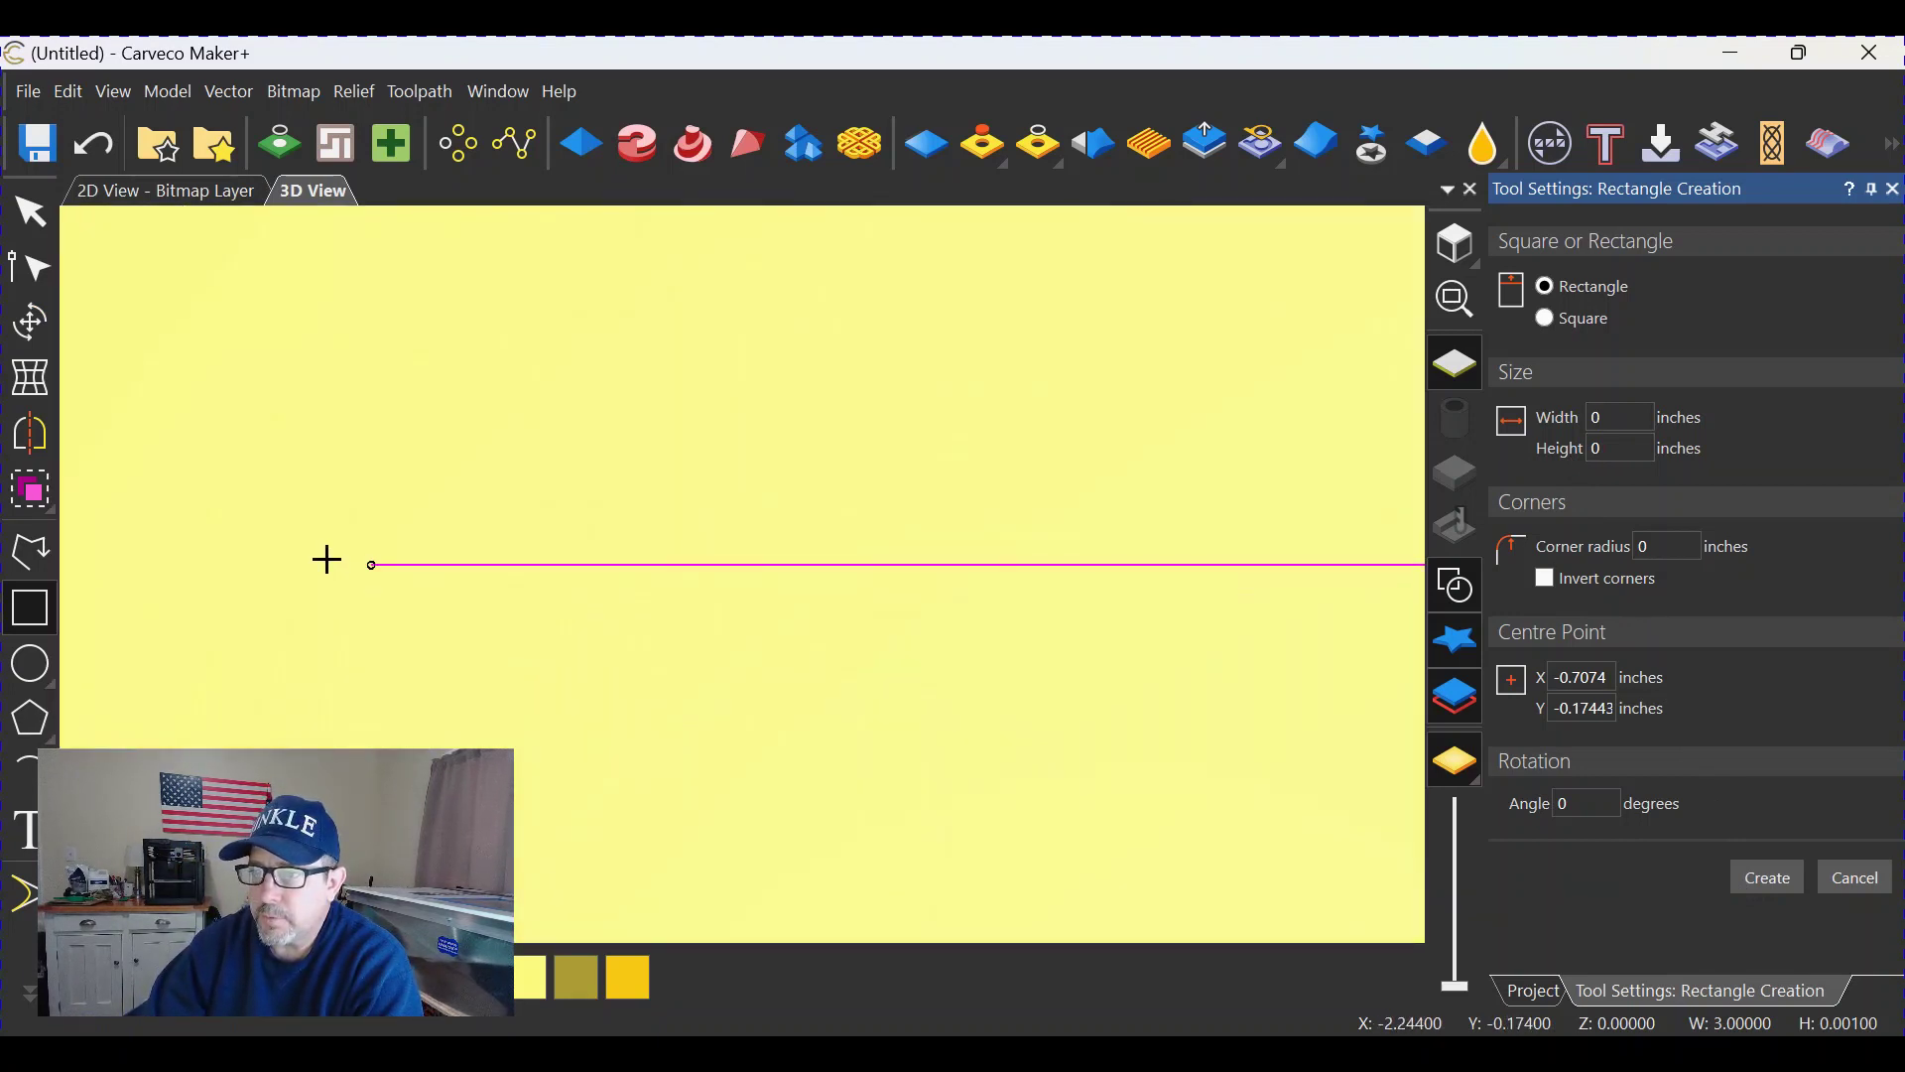
scroll(407, 595, "up", 1)
scroll(307, 535, "up", 2)
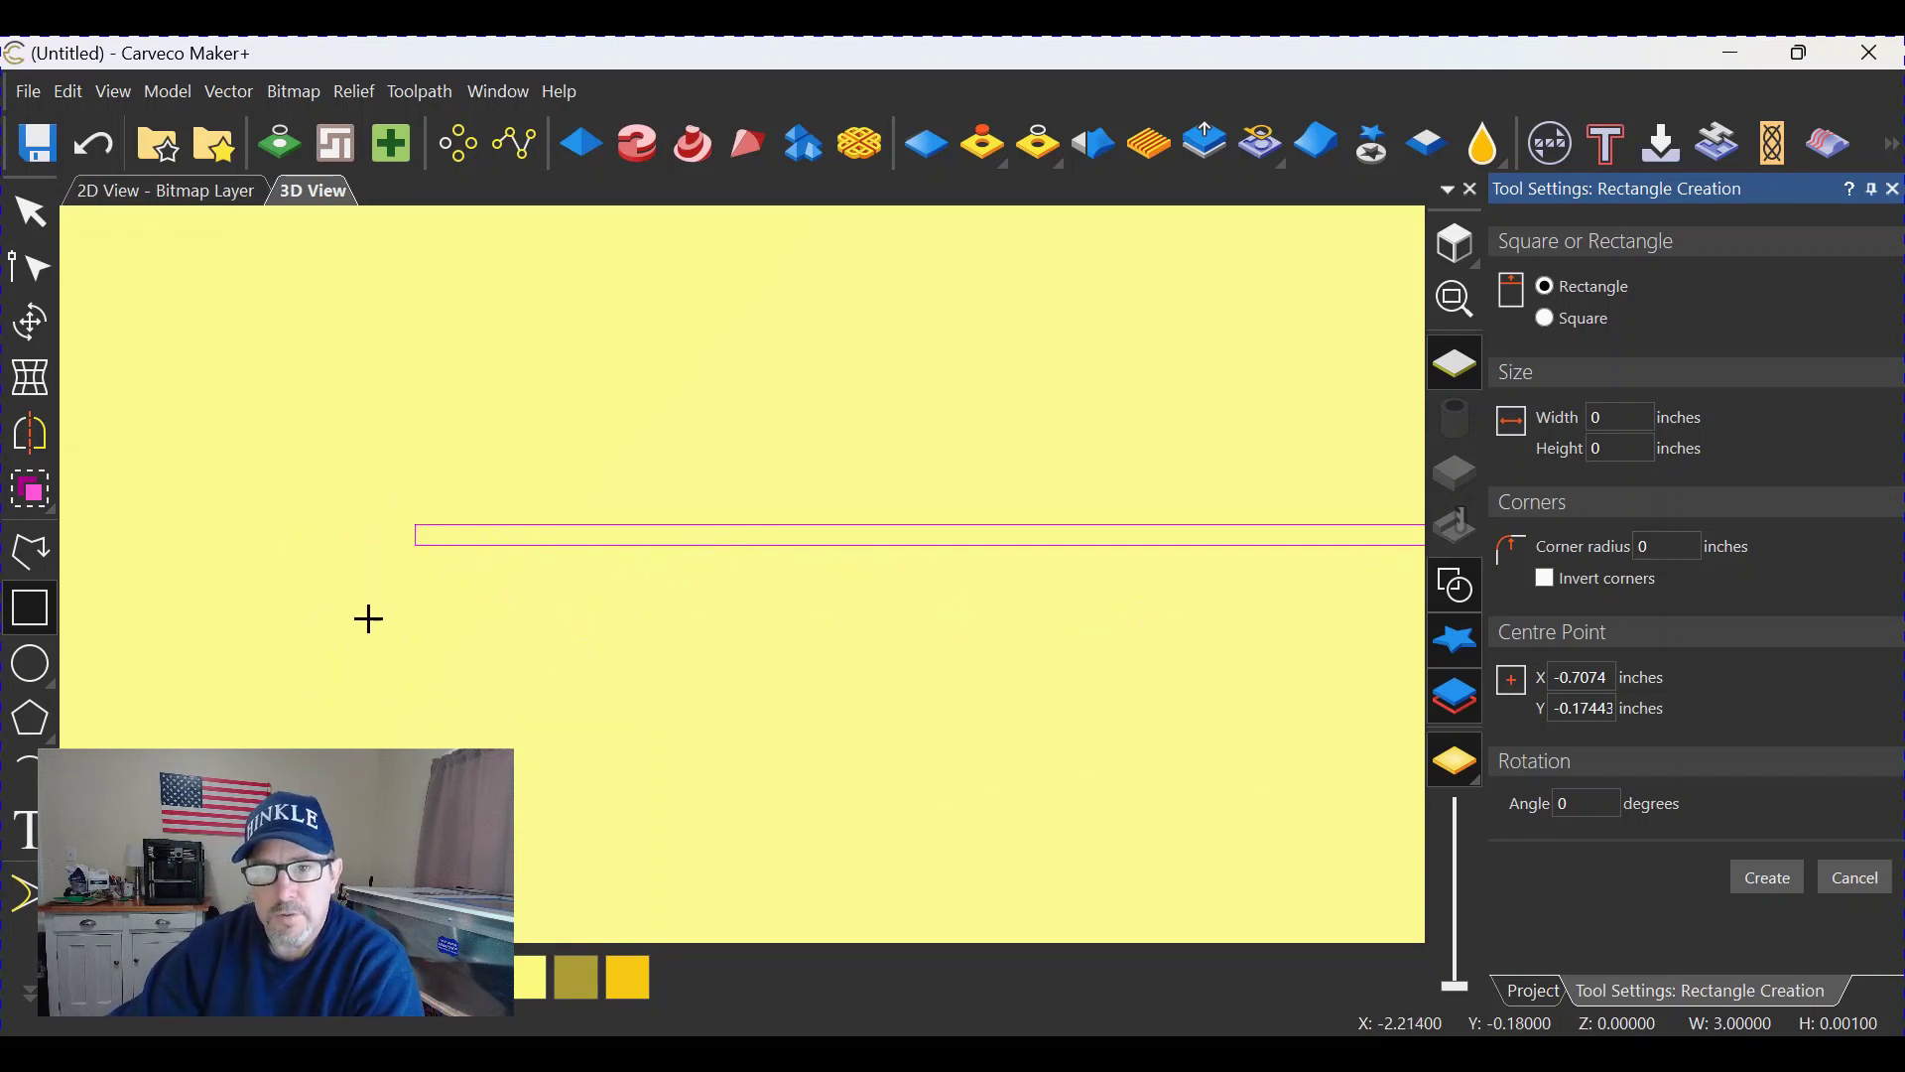
left_click(415, 699)
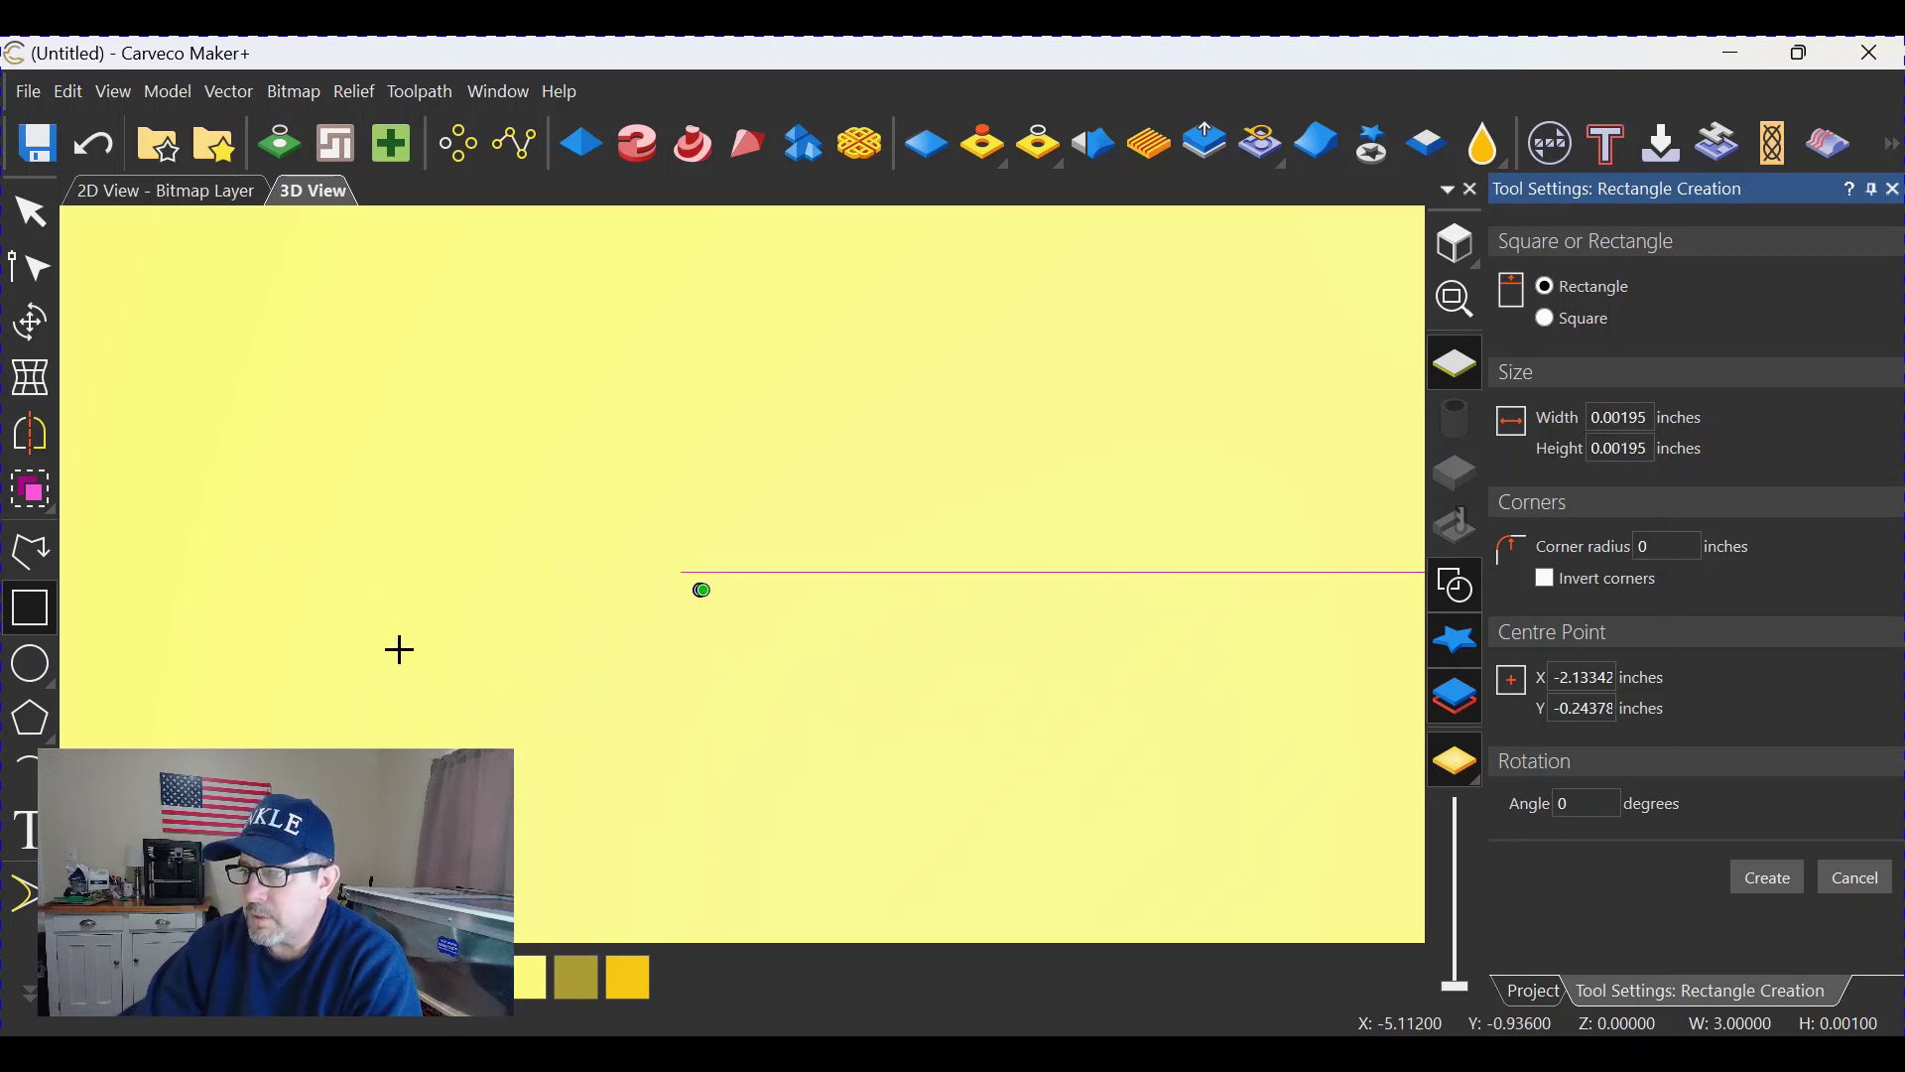
left_click(29, 211)
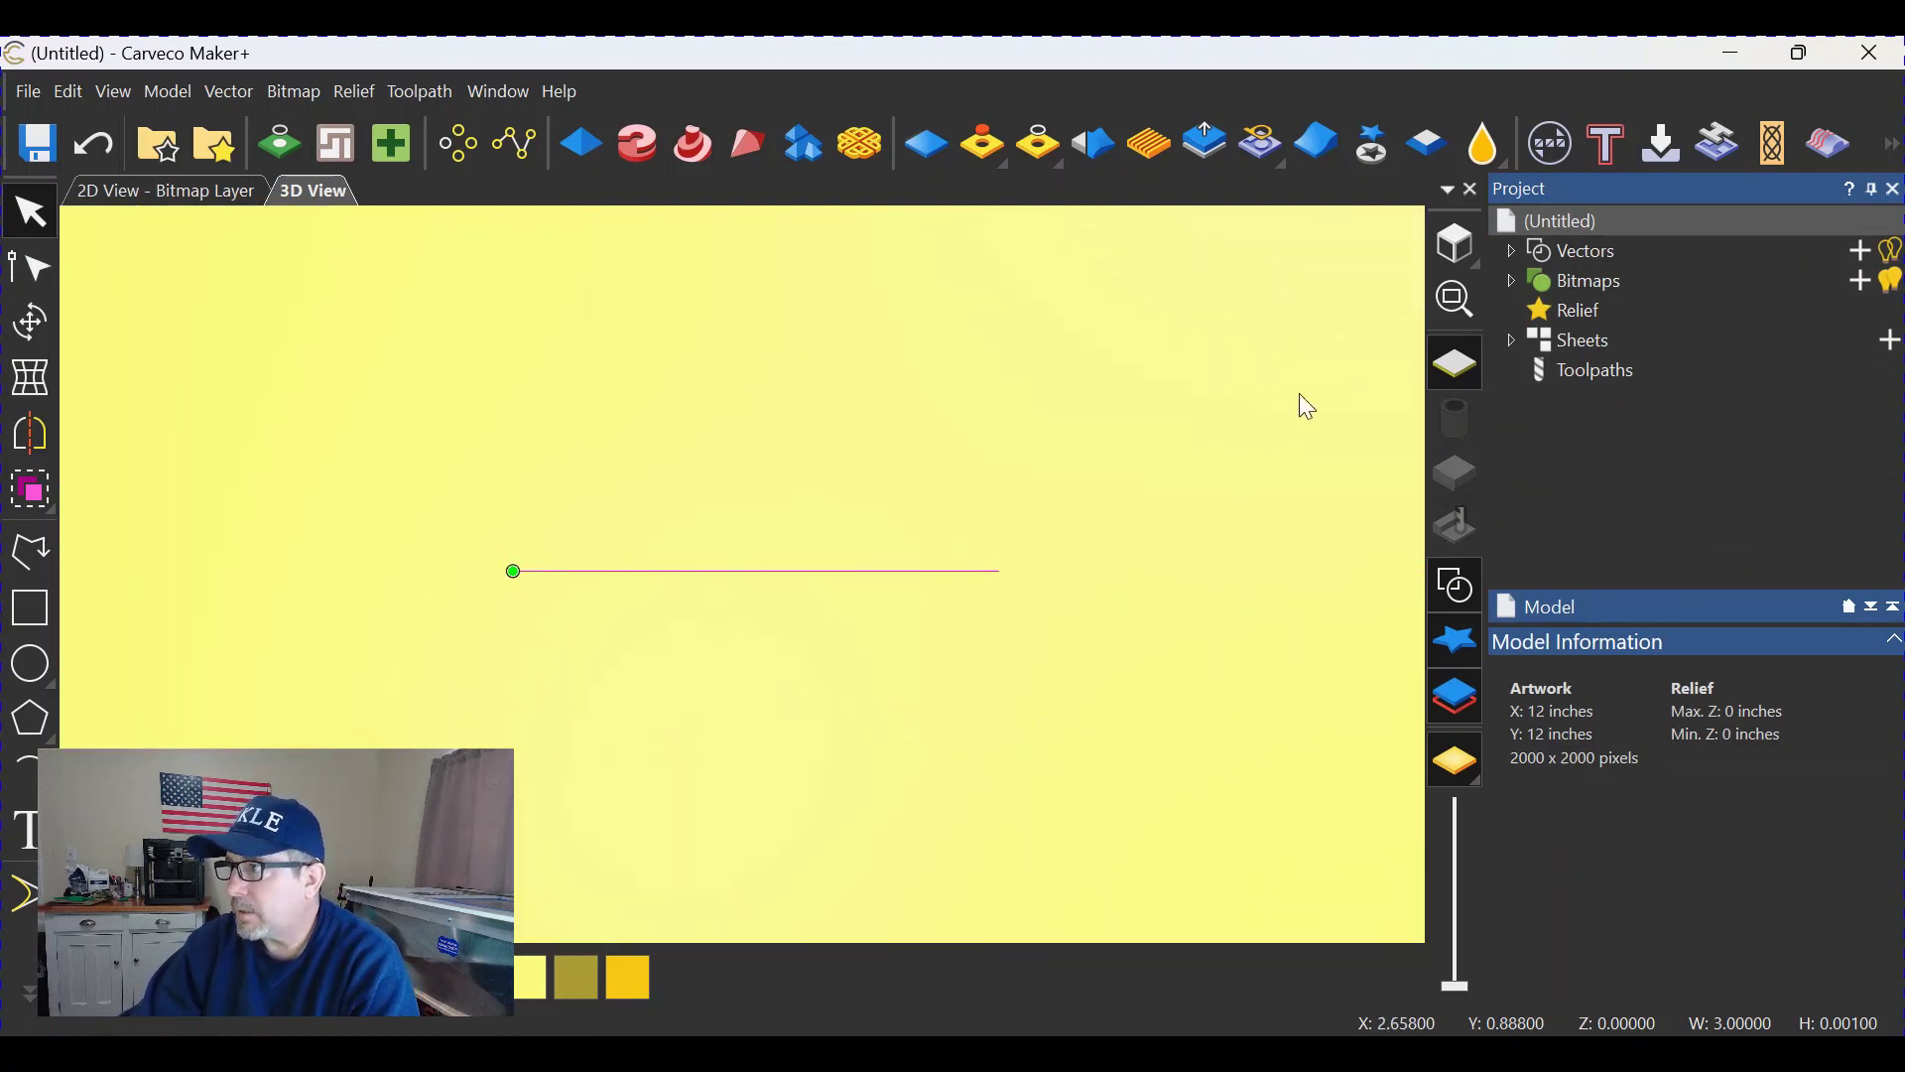
Step: Start a profiling toolpath along the selected rectangle with a finish depth of 0.399 inches
left_click(1603, 149)
left_click(1120, 324)
left_click(1105, 348)
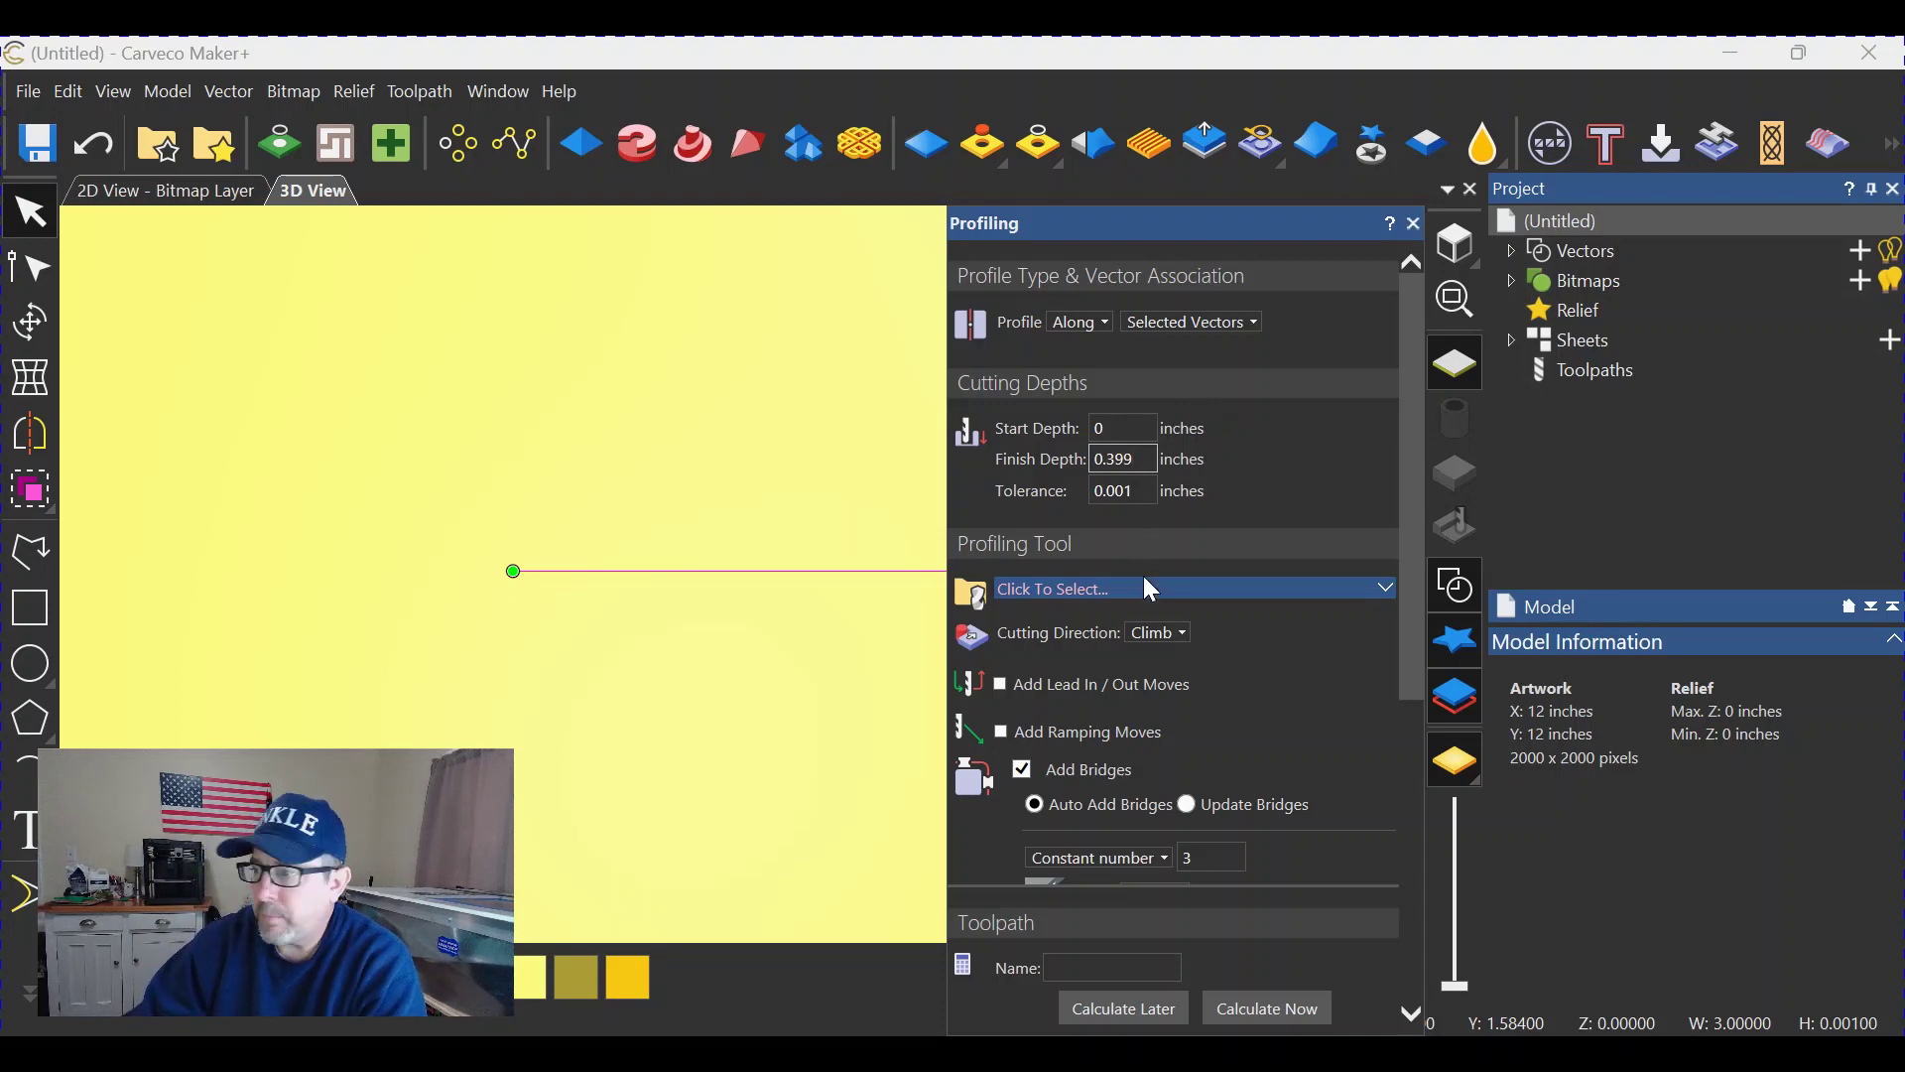
Step: Assign the KEY HOLE T SLOT LARGE tool from the tool database to the profiling toolpath
left_click(1047, 589)
scroll(765, 638, "down", 10)
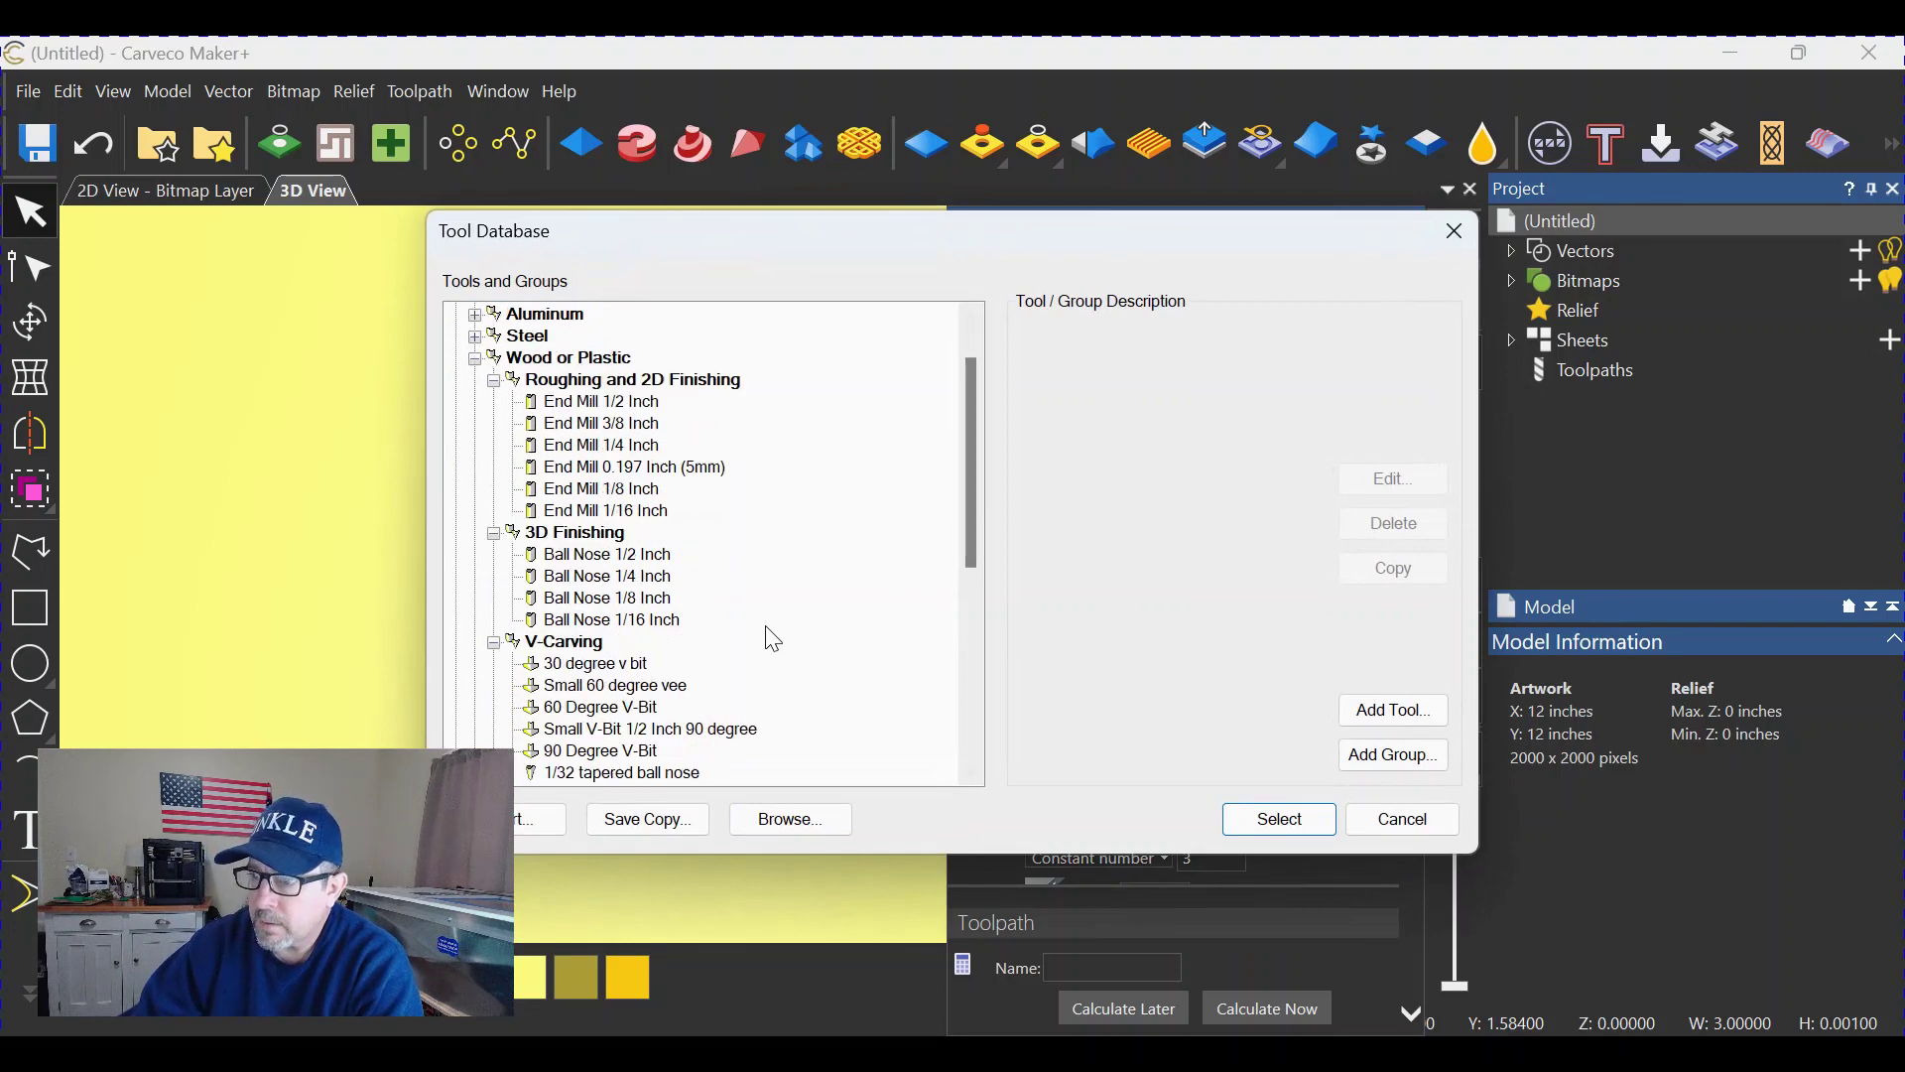
scroll(762, 610, "down", 1)
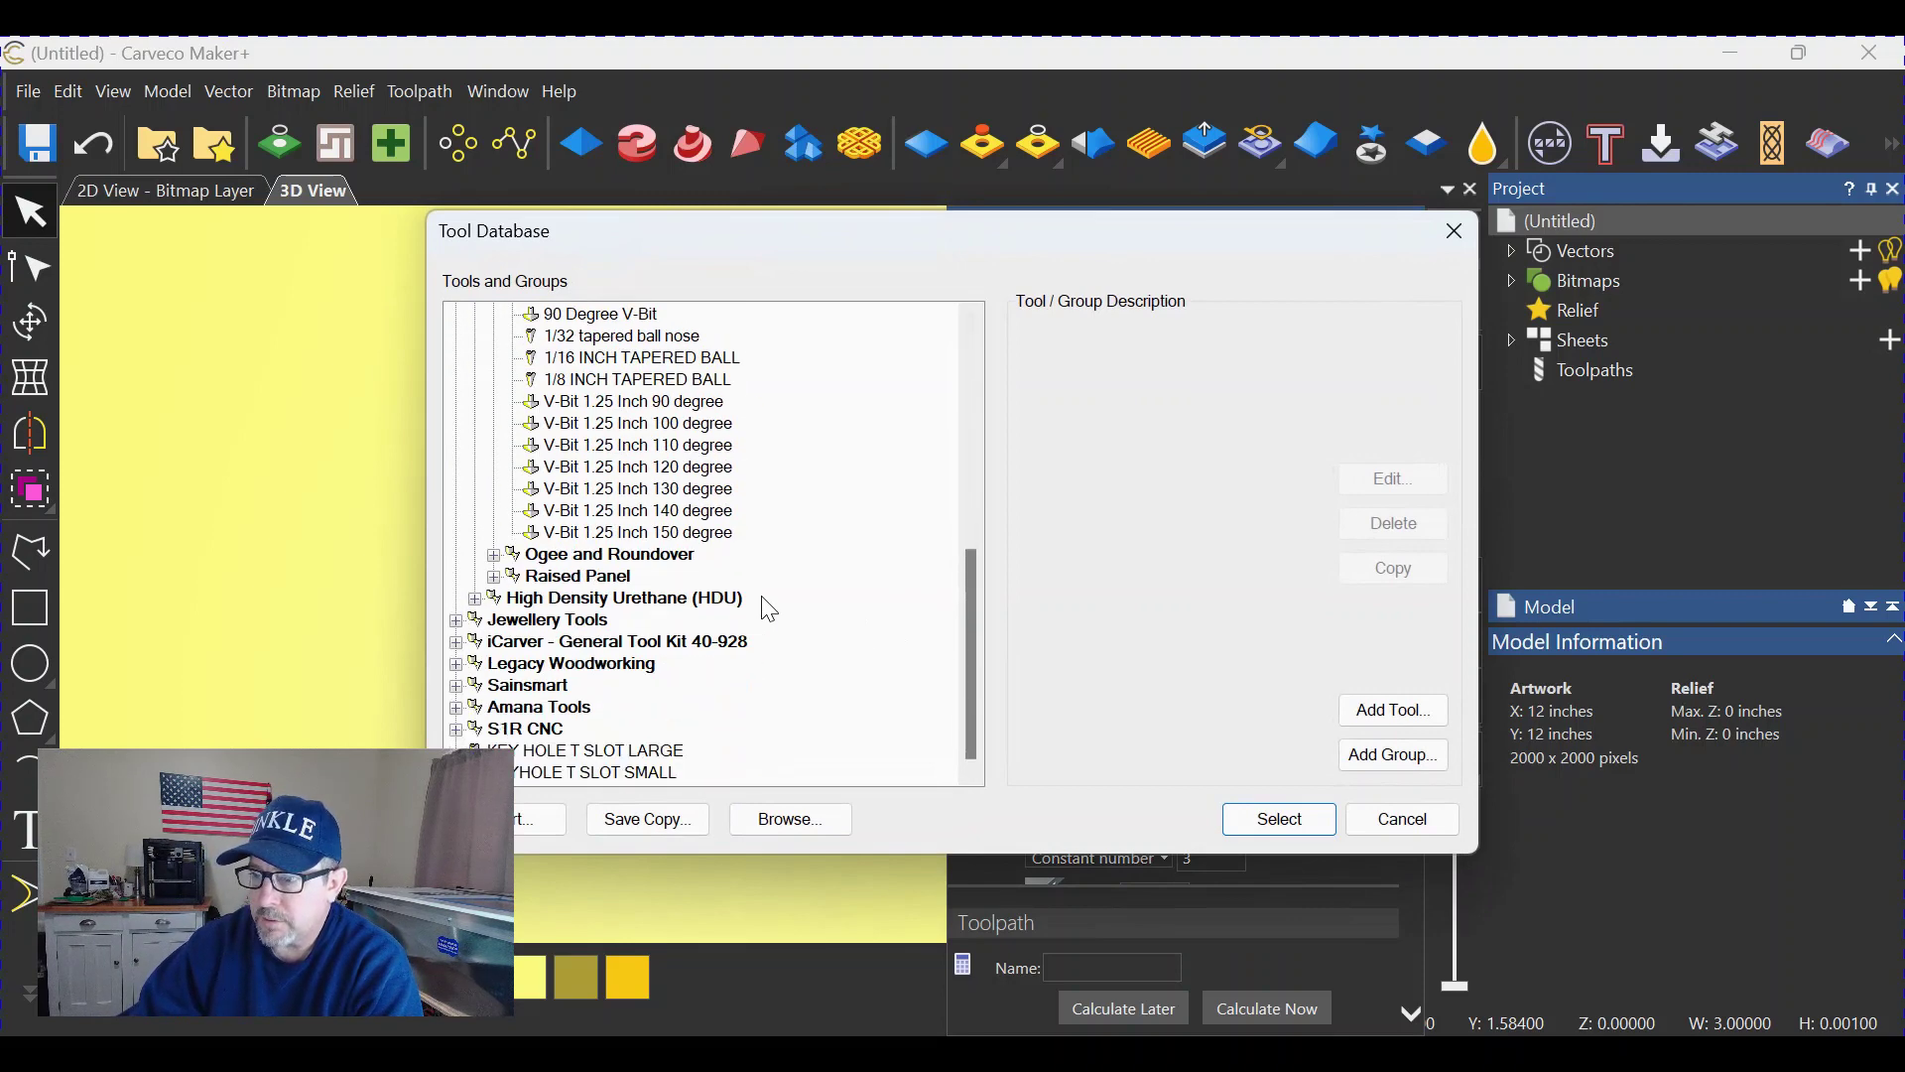
left_click(640, 754)
left_click(1260, 823)
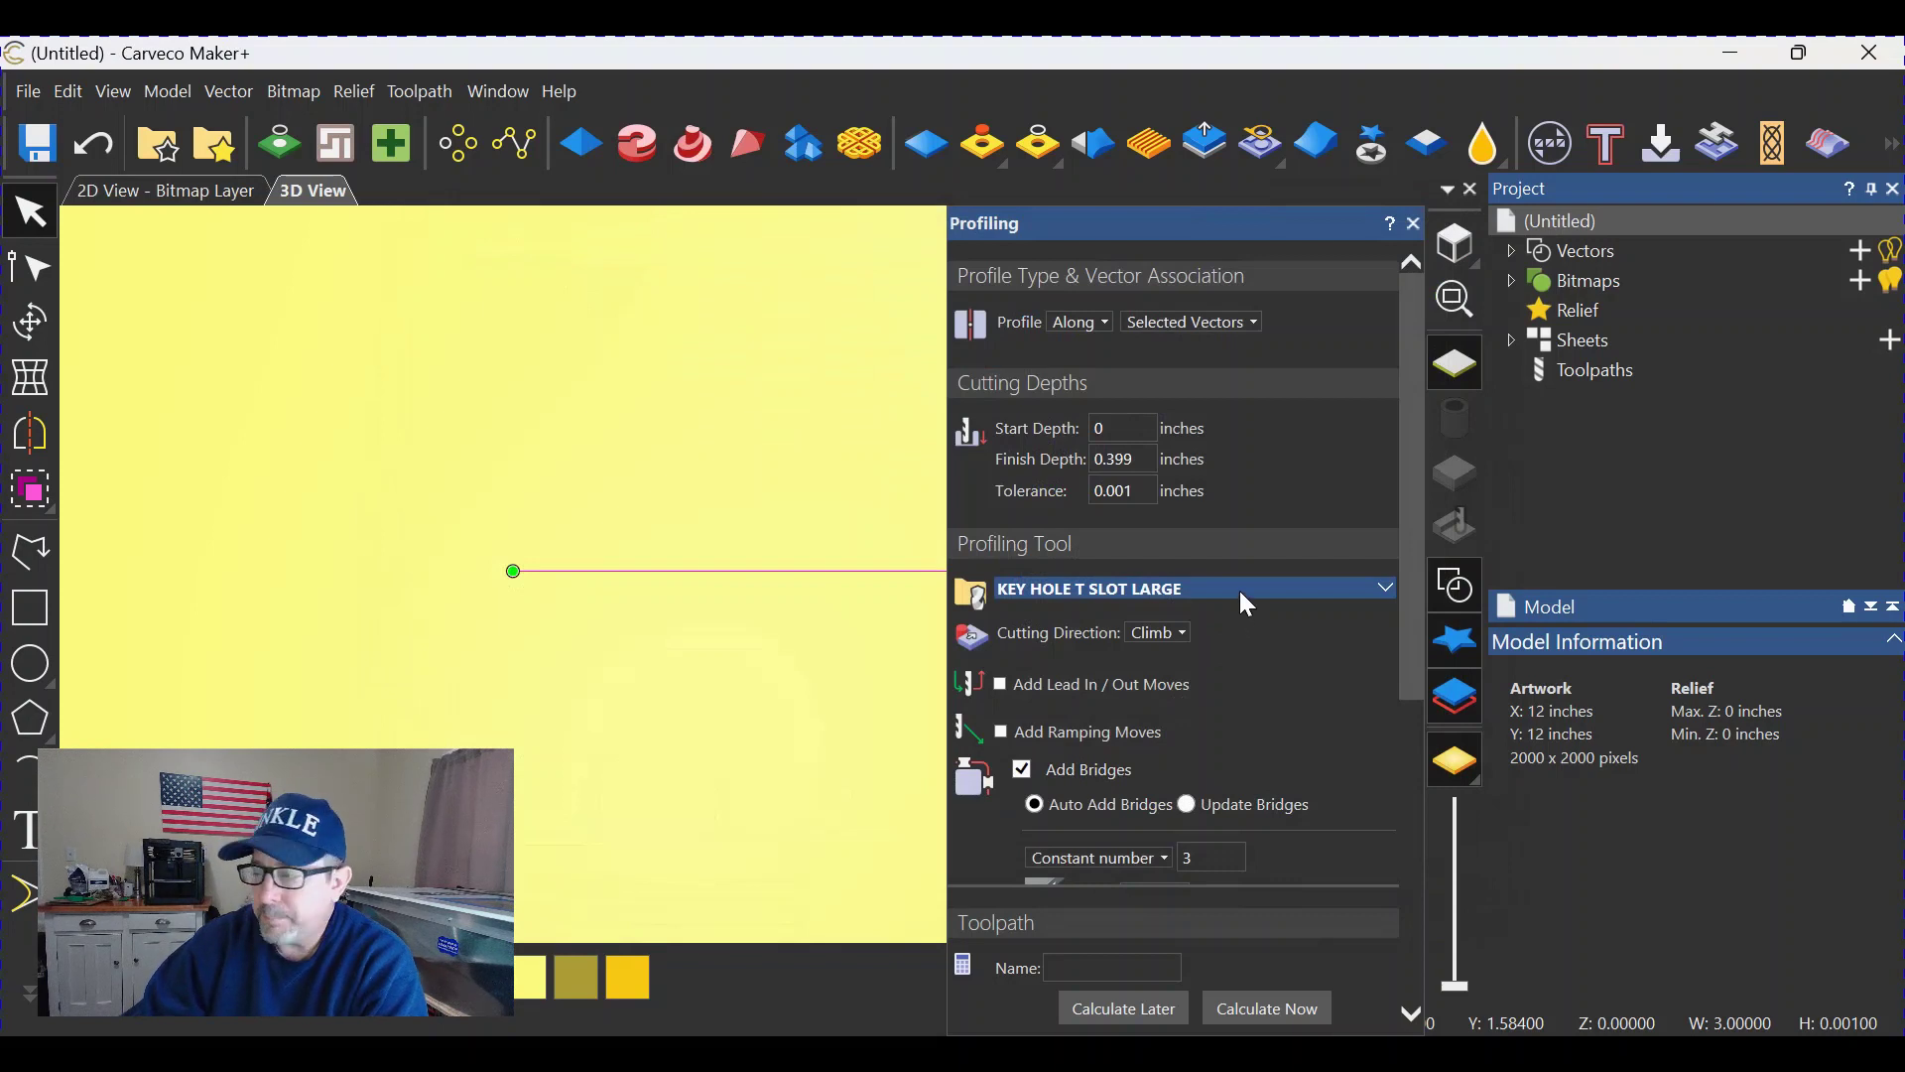
Step: Check the keyhole tool's stepdown and cutting parameters, and define the material thickness as 0.75 inches for the profiling toolpath
left_click(1240, 589)
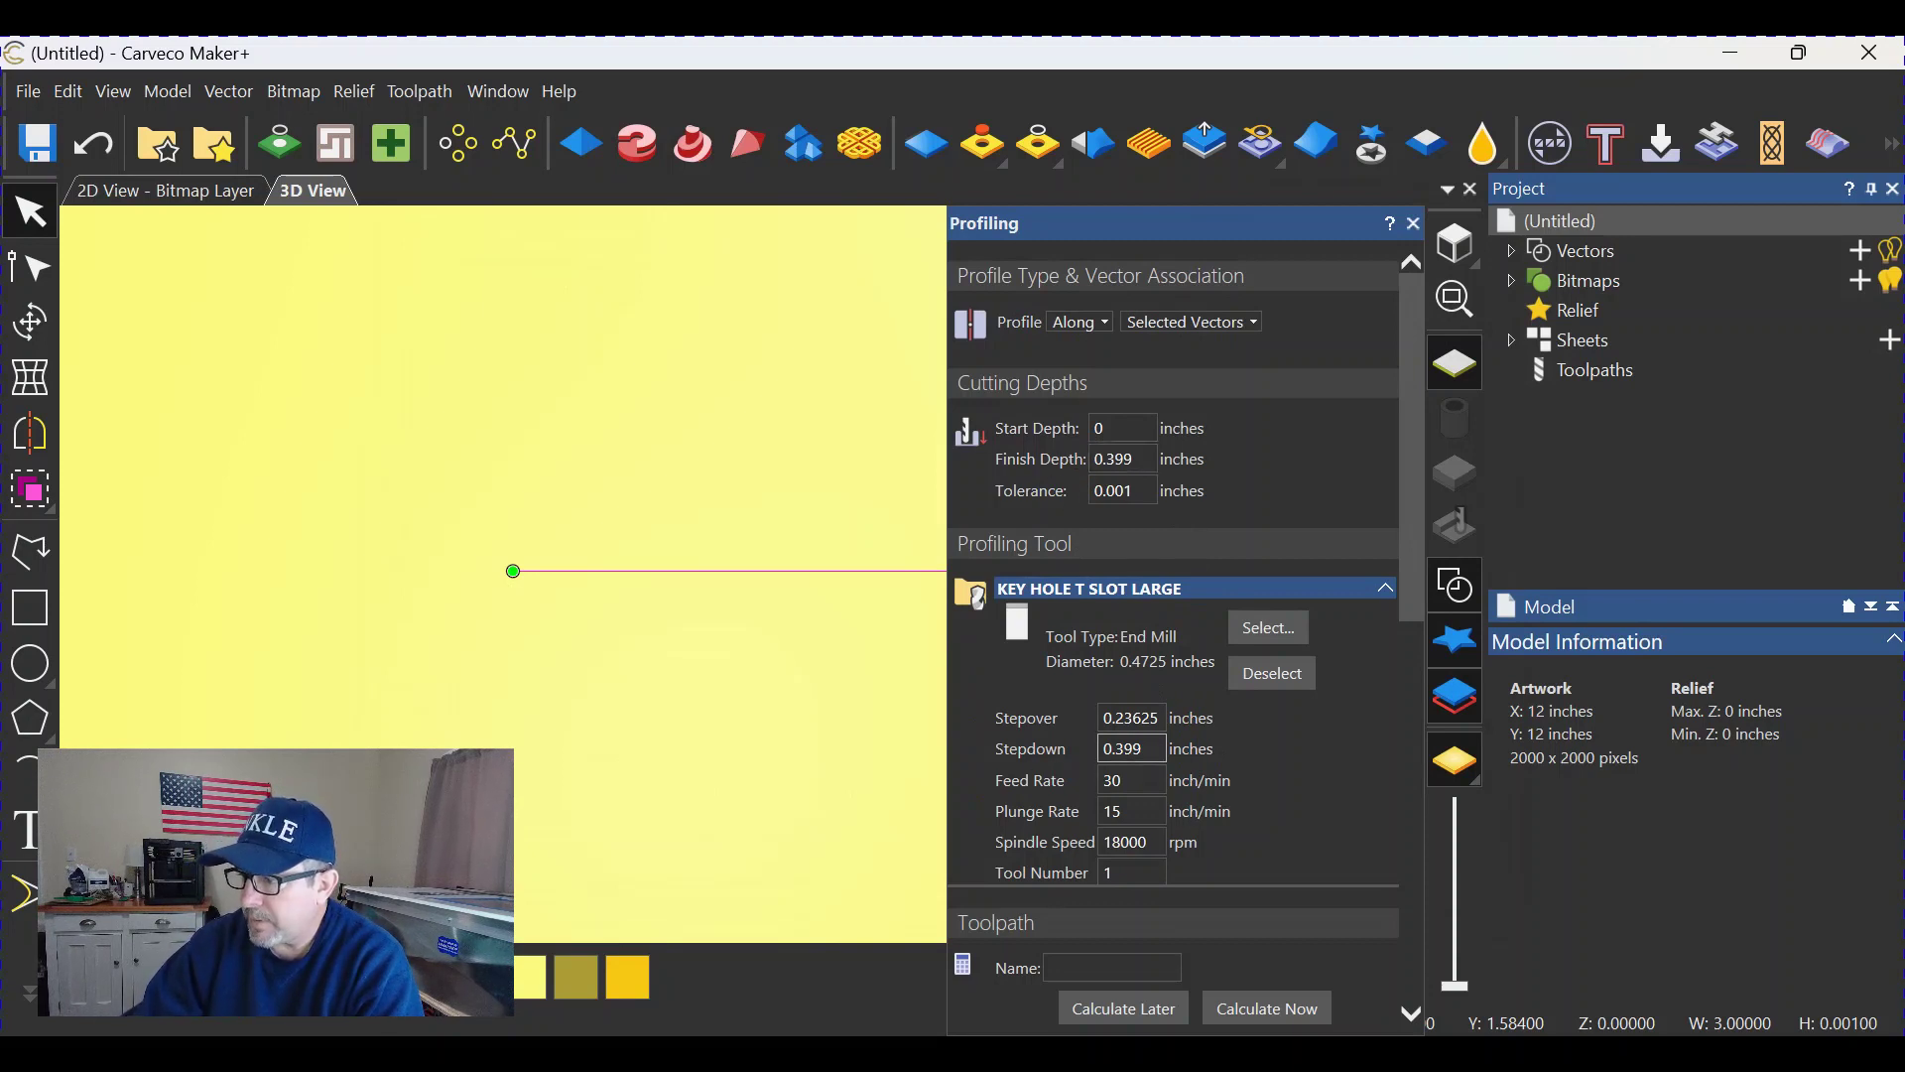
scroll(1162, 747, "down", 3)
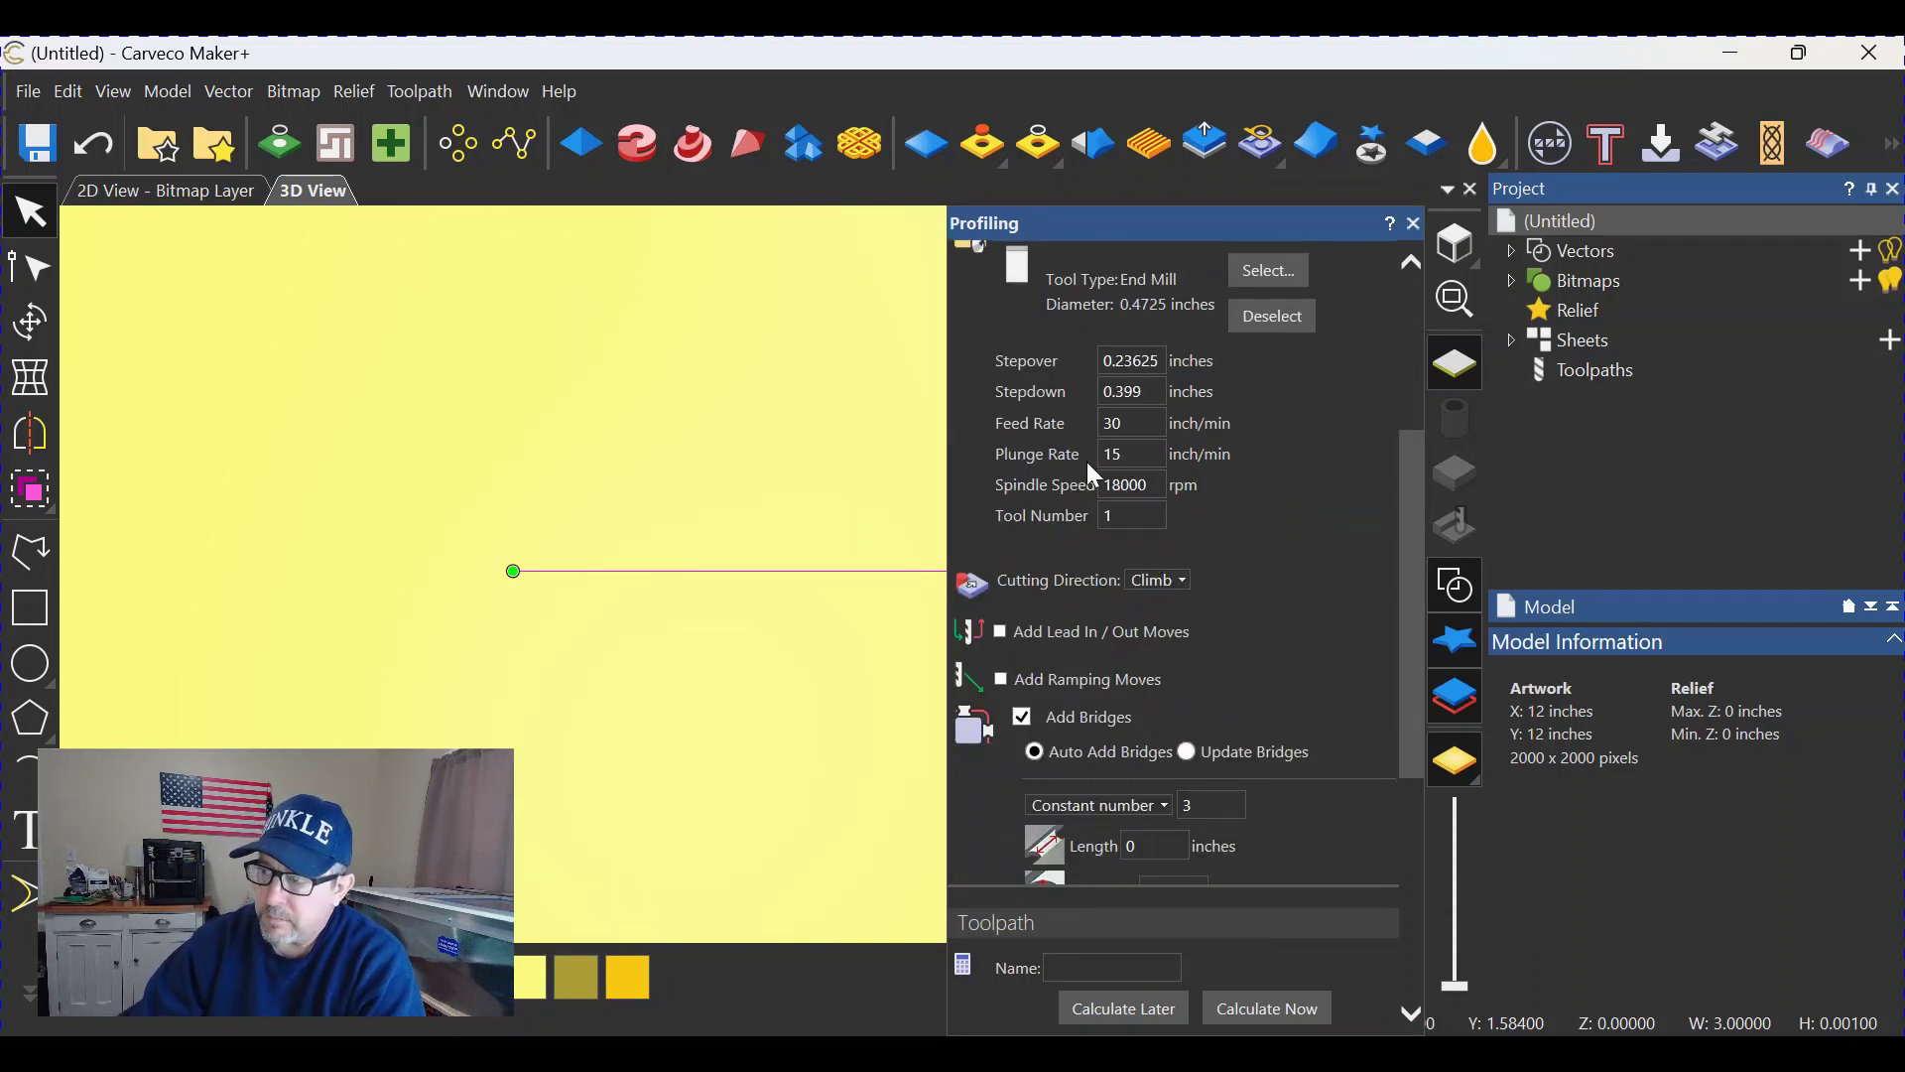
scroll(1183, 712, "down", 3)
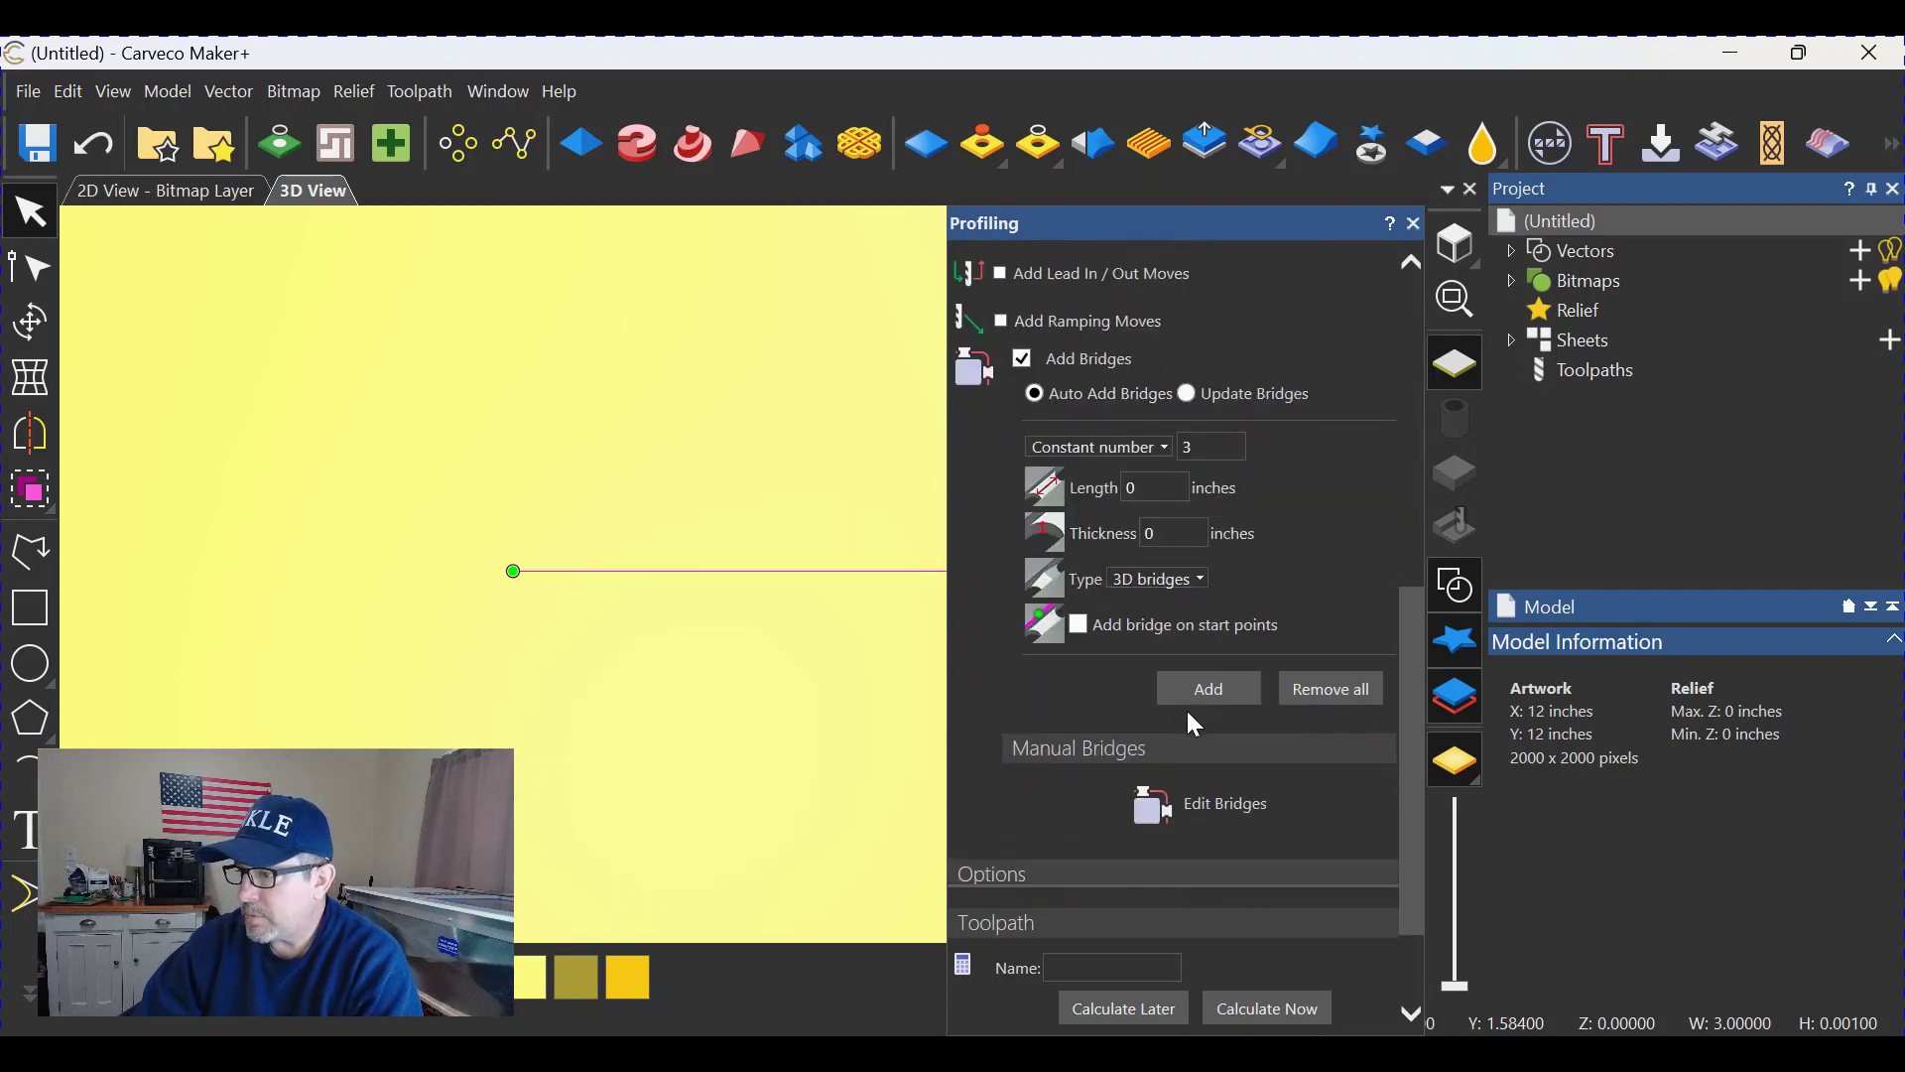
scroll(1241, 794, "down", 2)
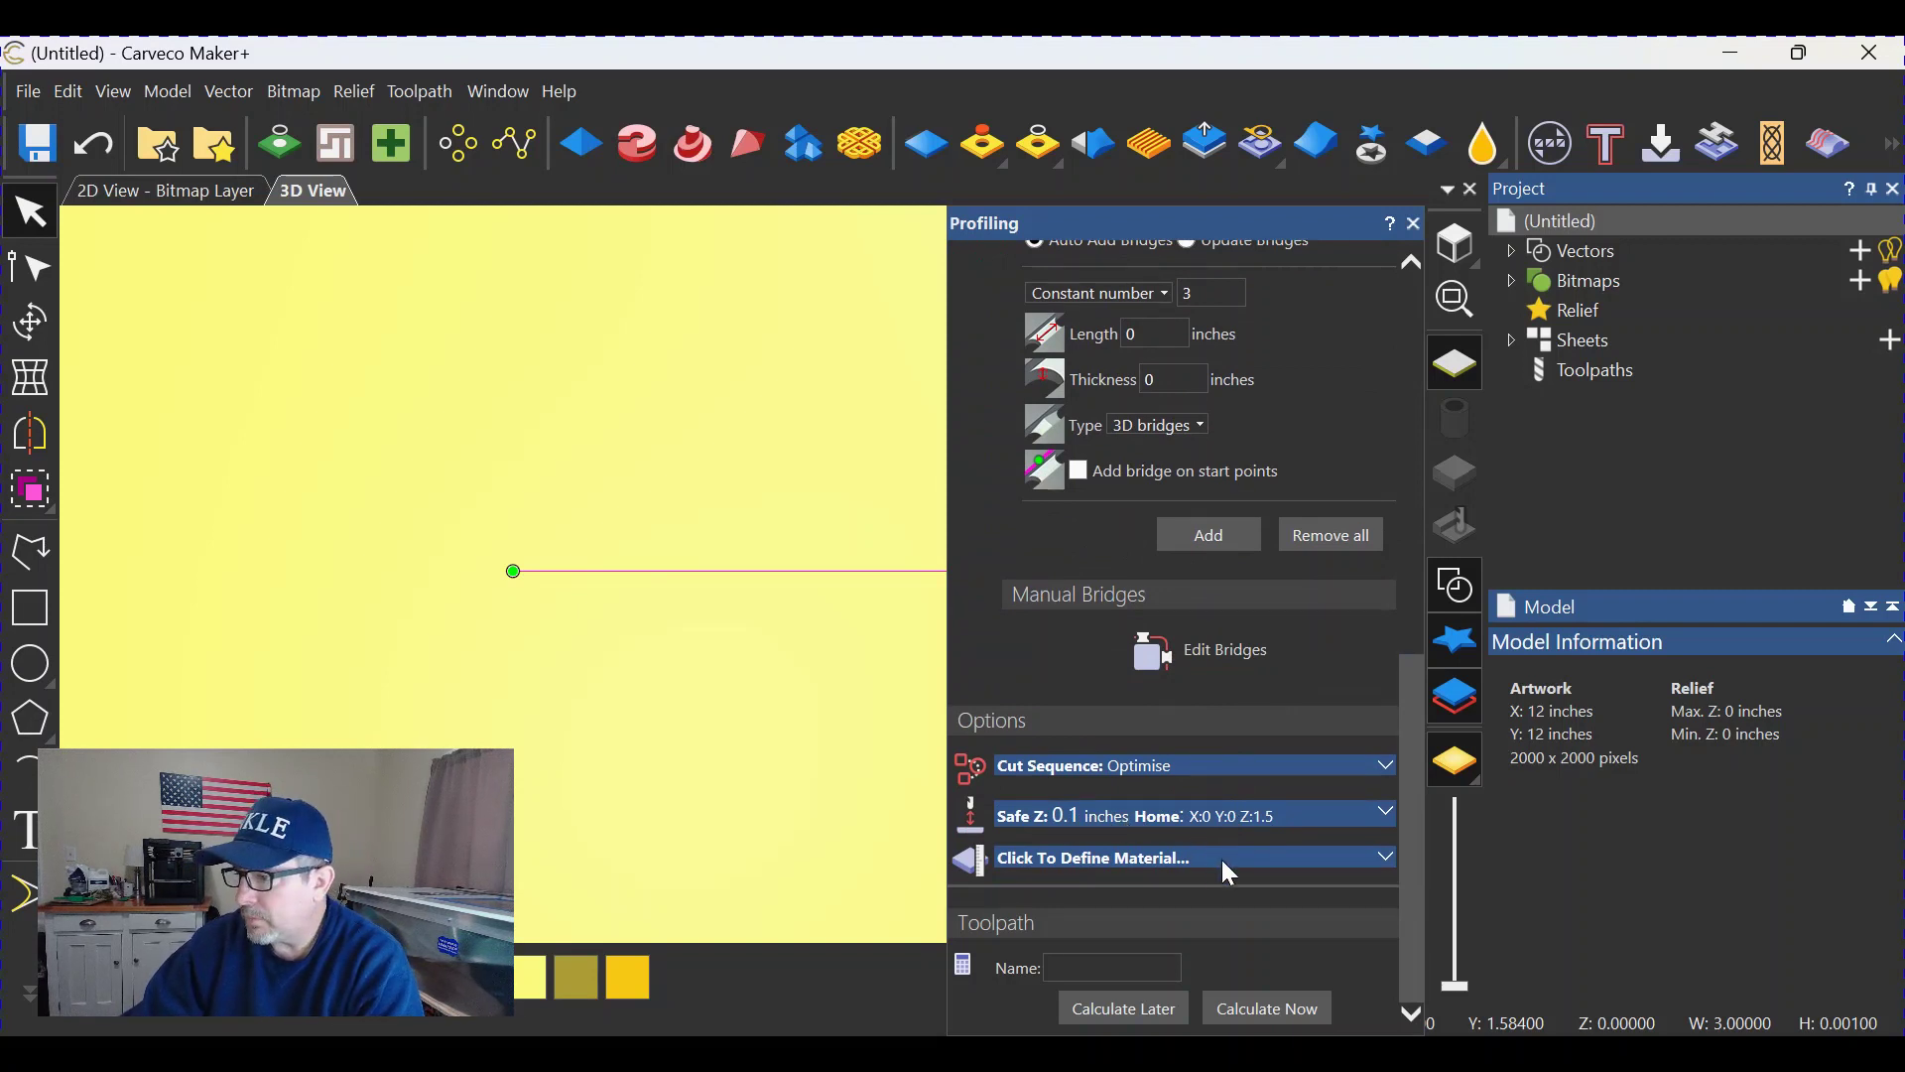
left_click(1257, 857)
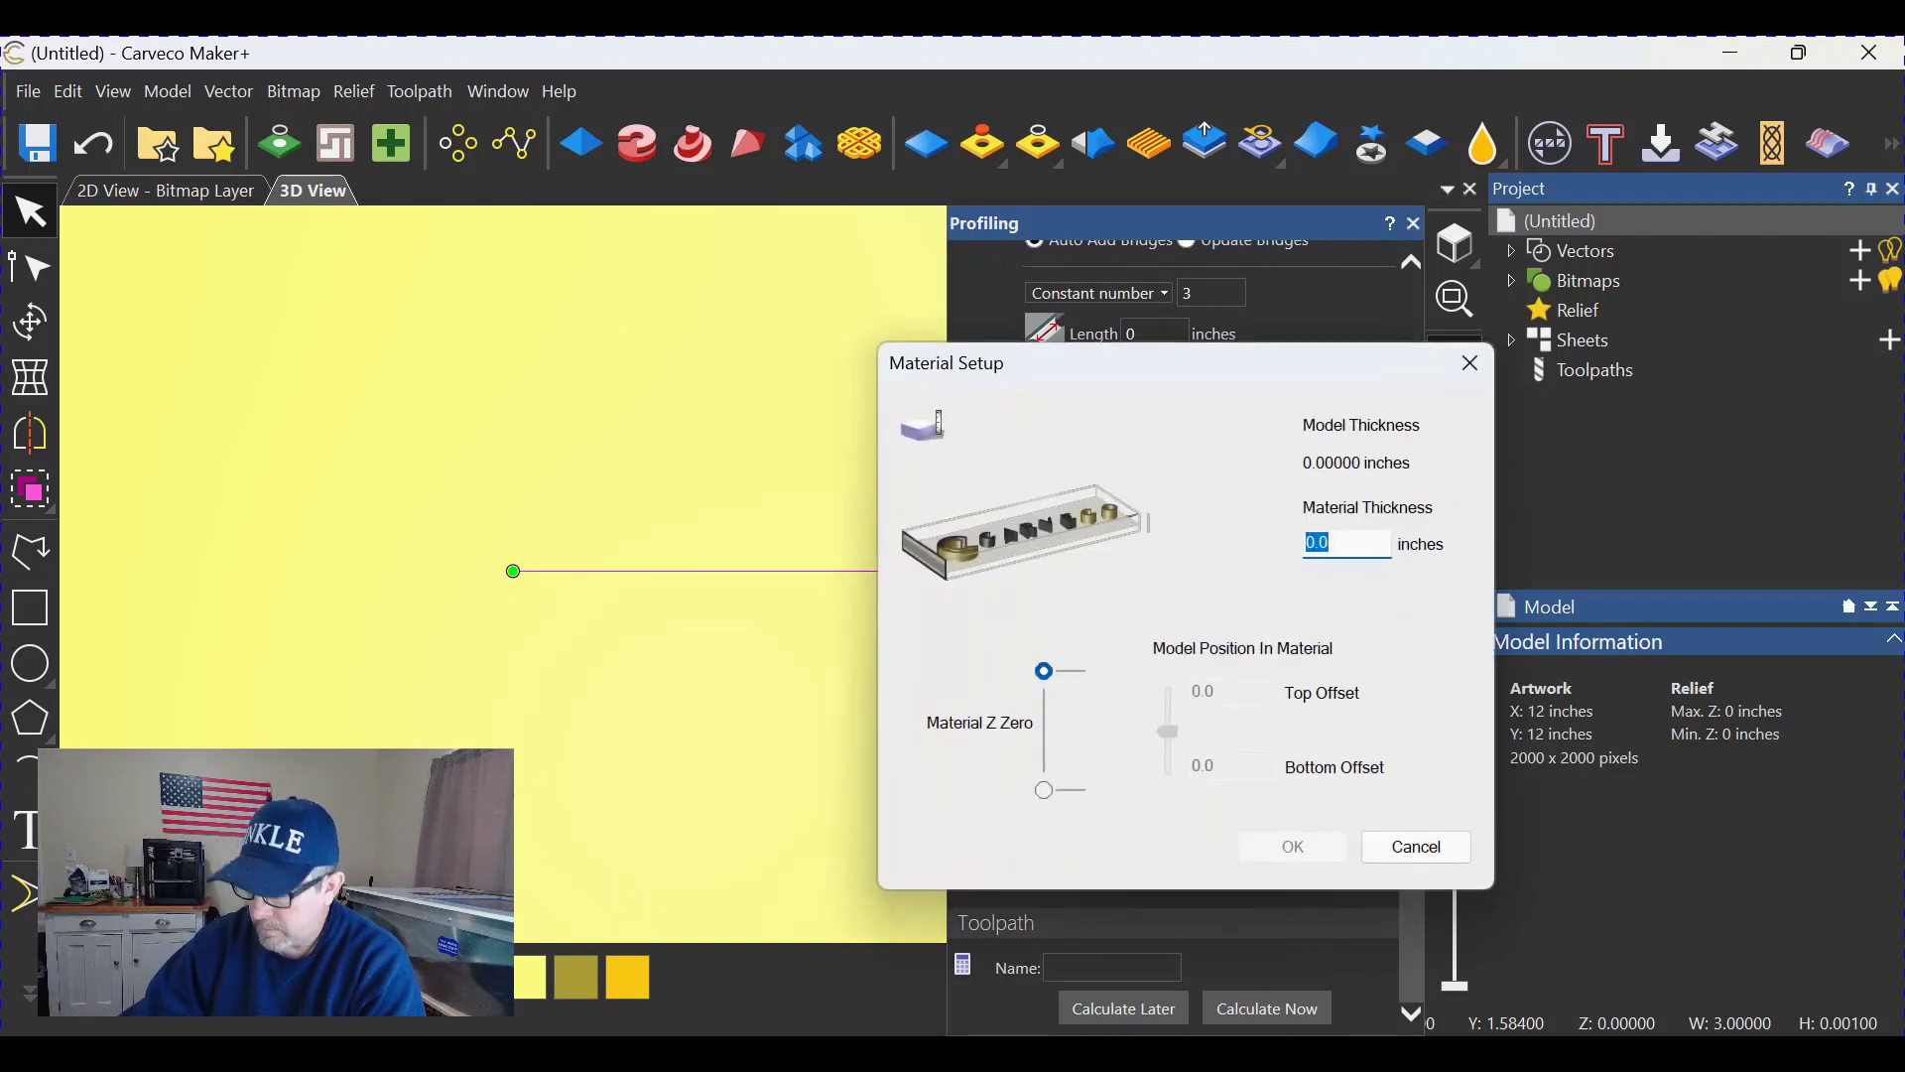
type(".75")
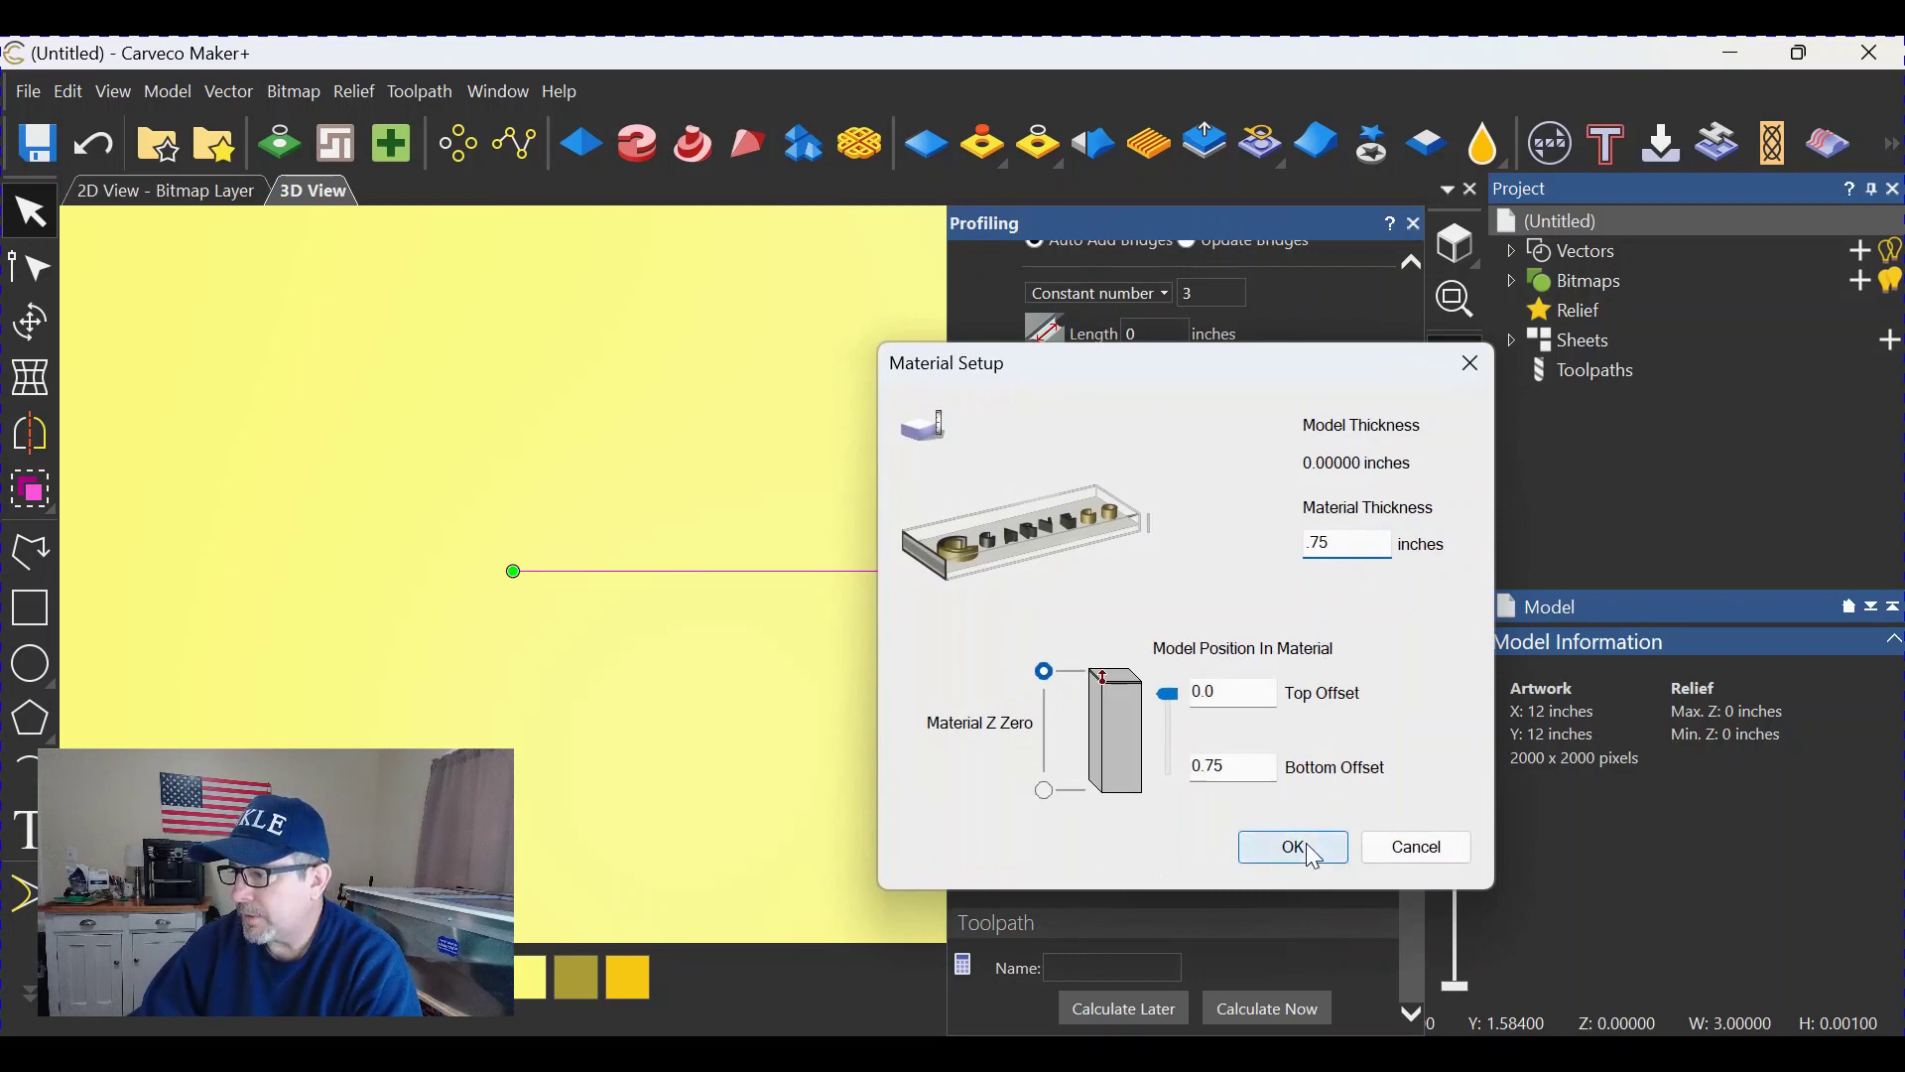
left_click(1308, 849)
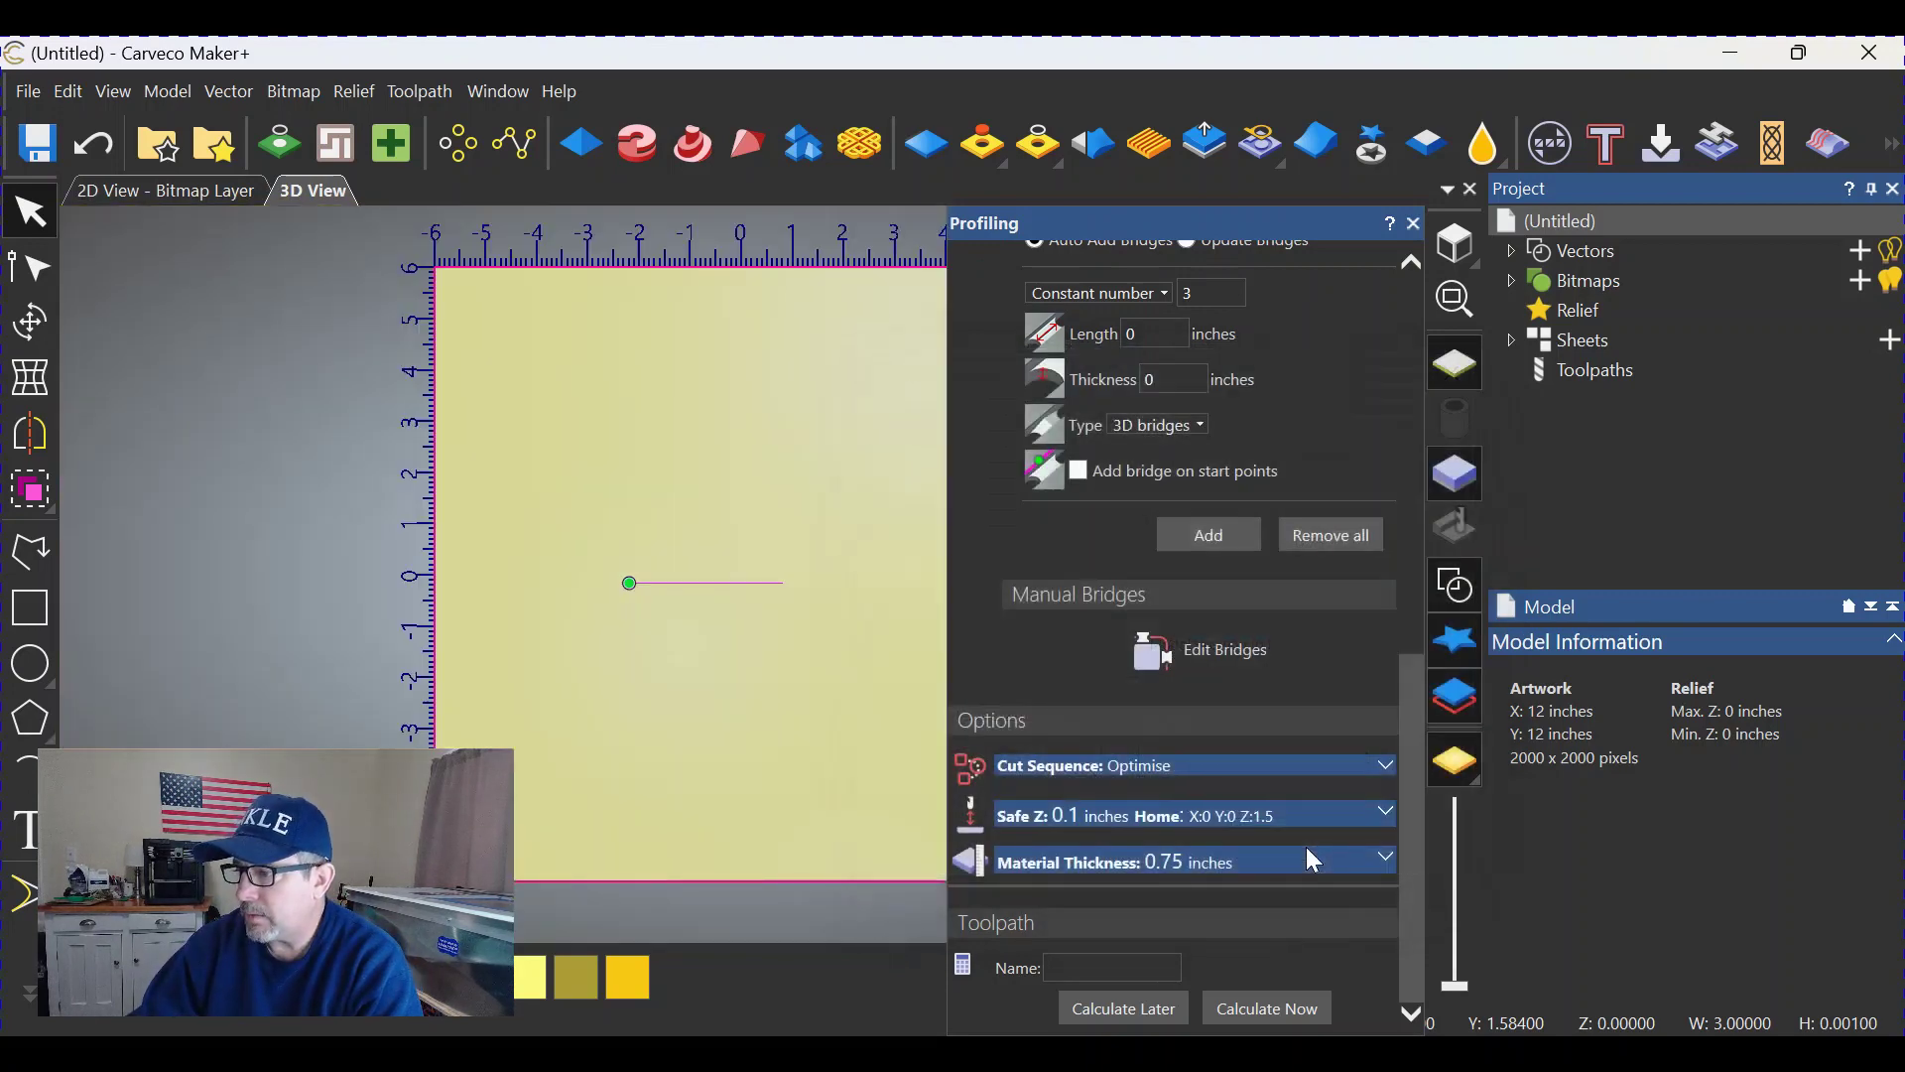
Step: Calculate the profiling toolpath immediately and close the profiling settings to view the tool path along the line
left_click(1266, 1006)
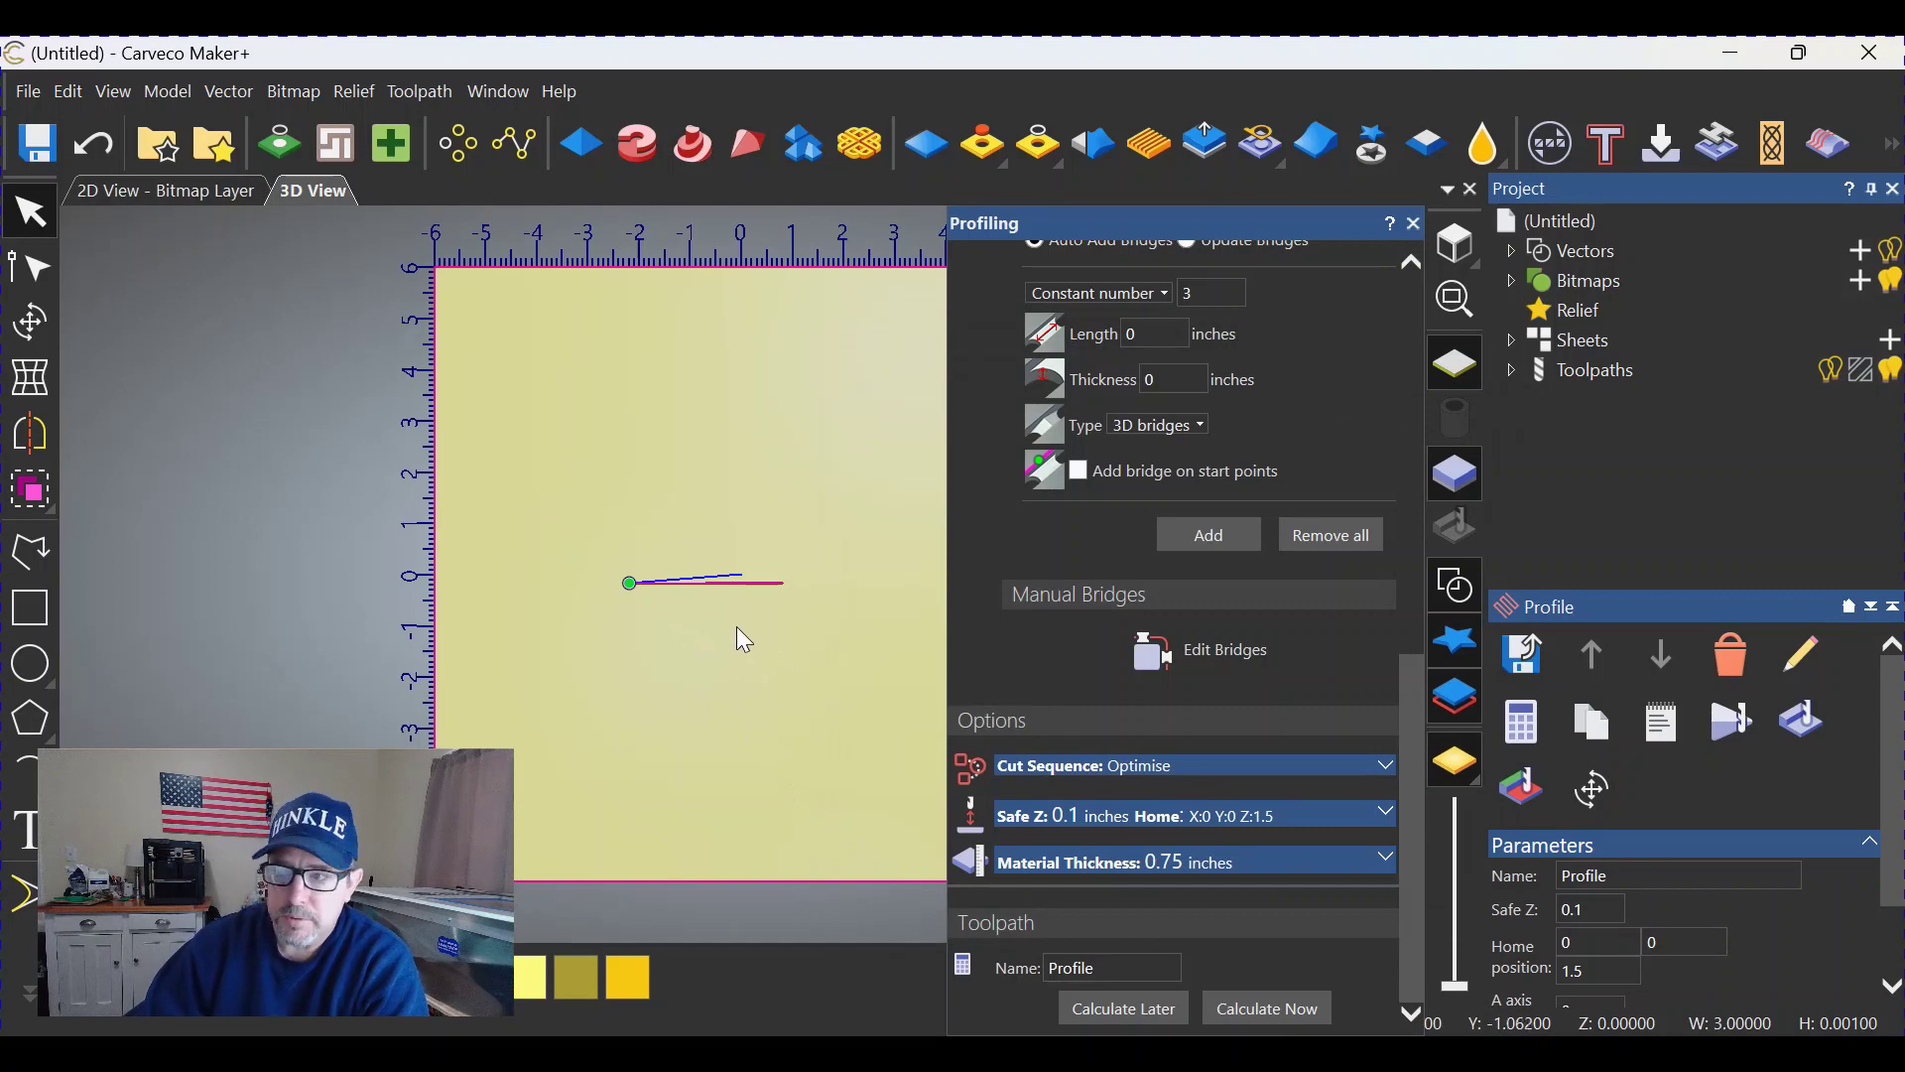
left_click(1415, 225)
scroll(714, 600, "up", 5)
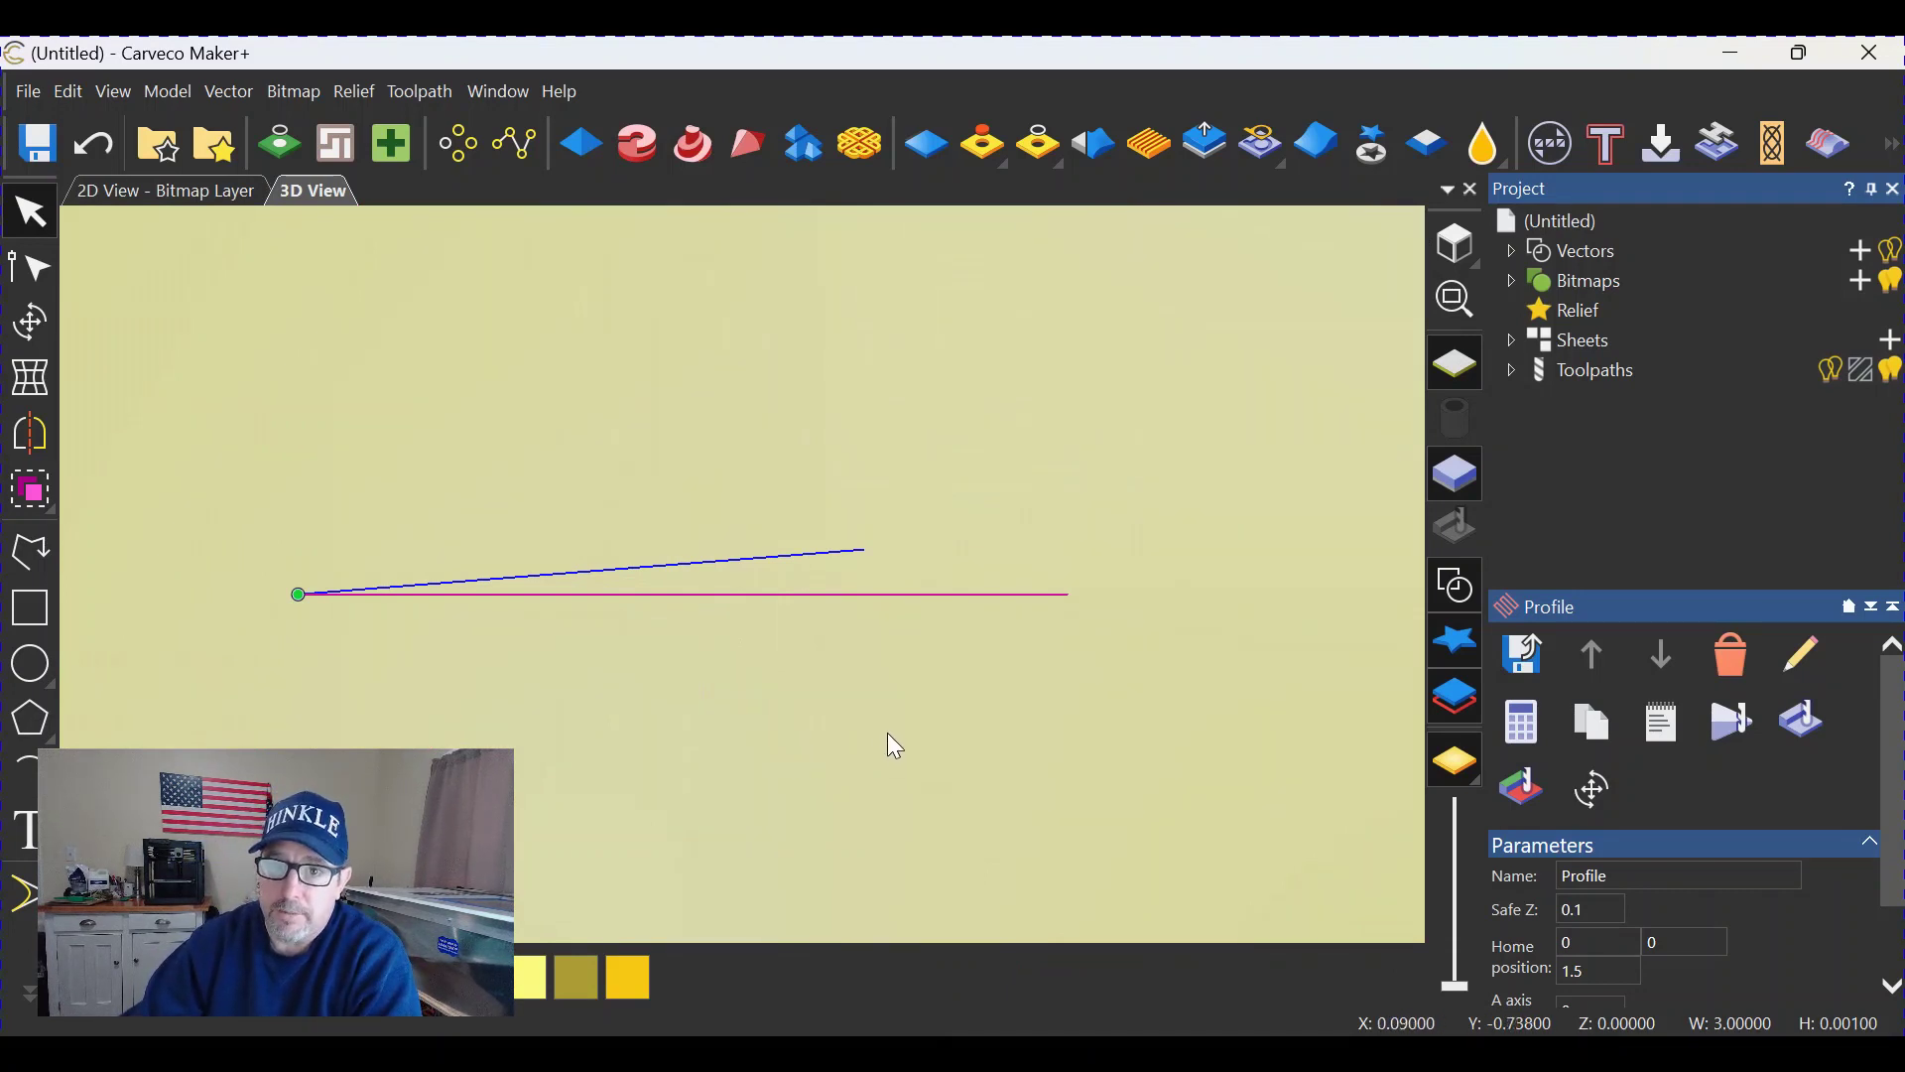
Step: Simulate all toolpaths over the whole model at standard resolution and inspect the simulated slot from an angle and from above
right_click(1569, 367)
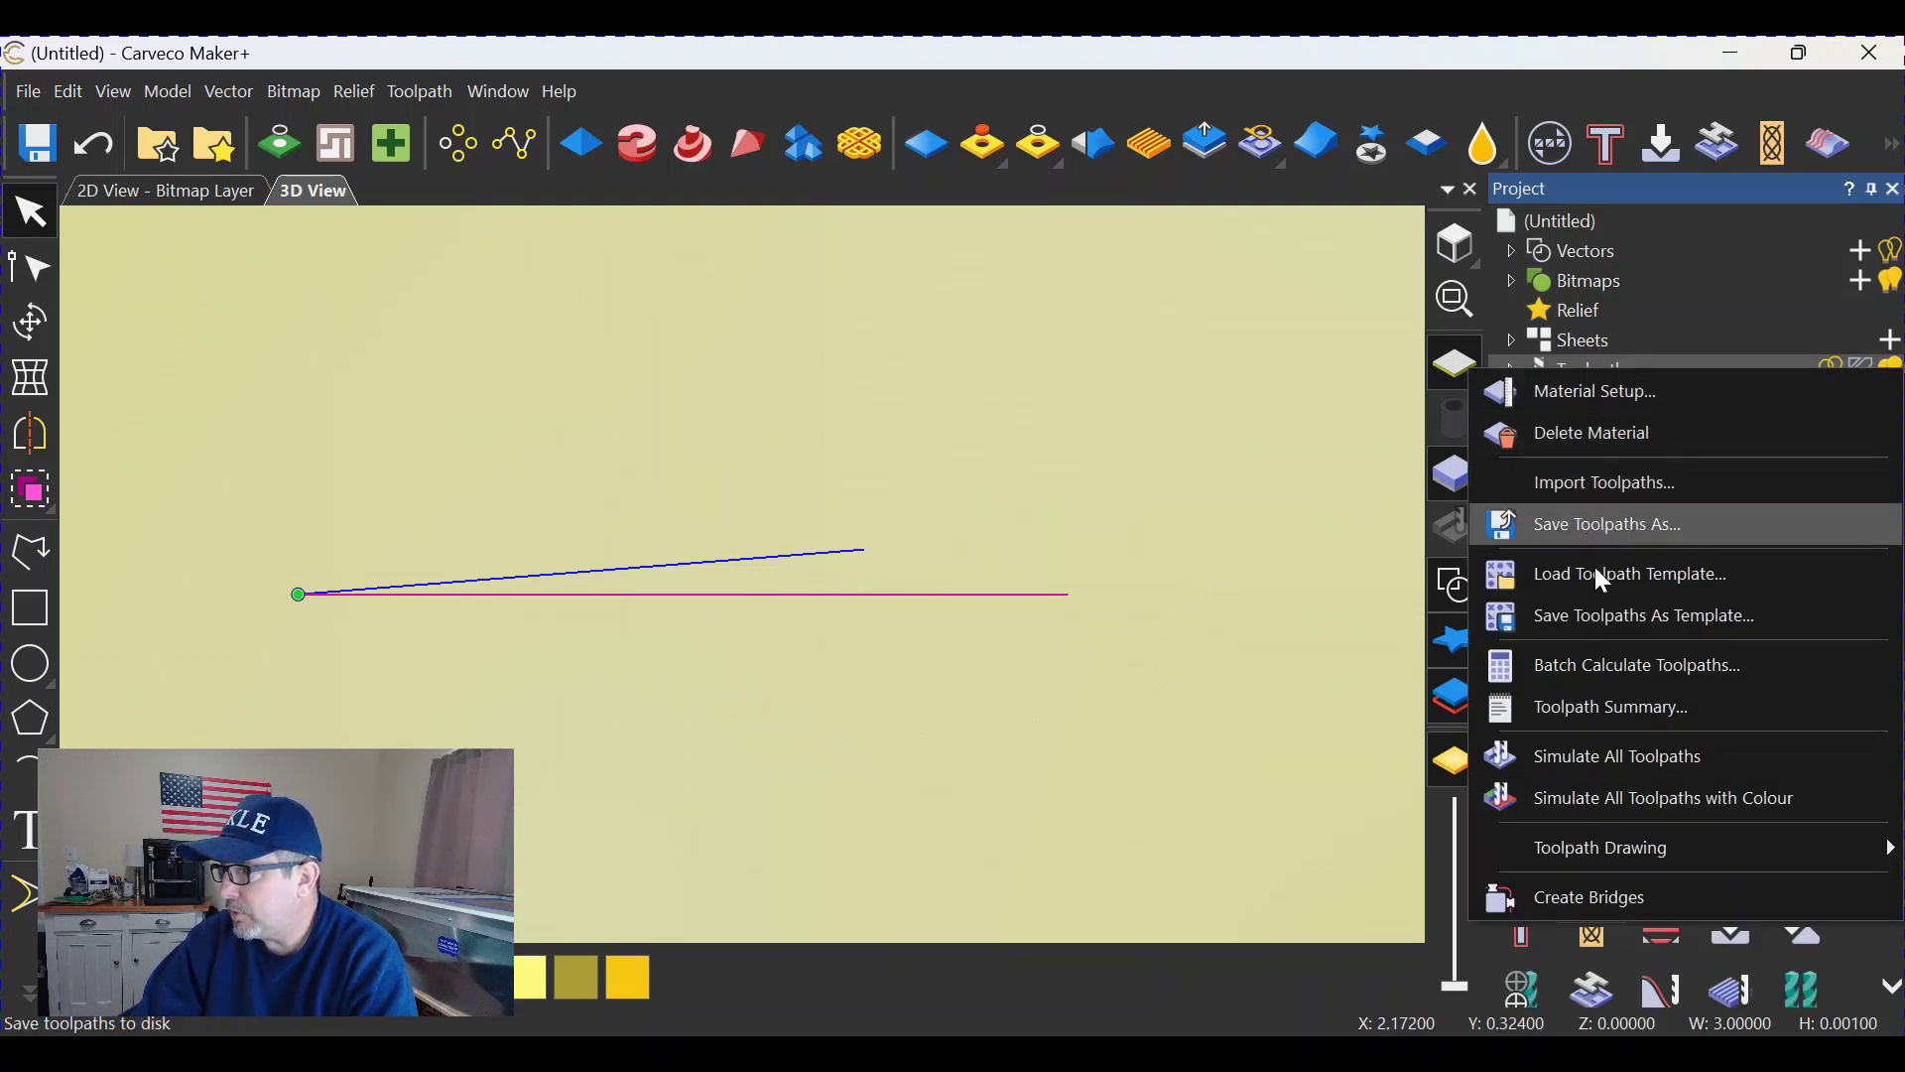
left_click(1575, 760)
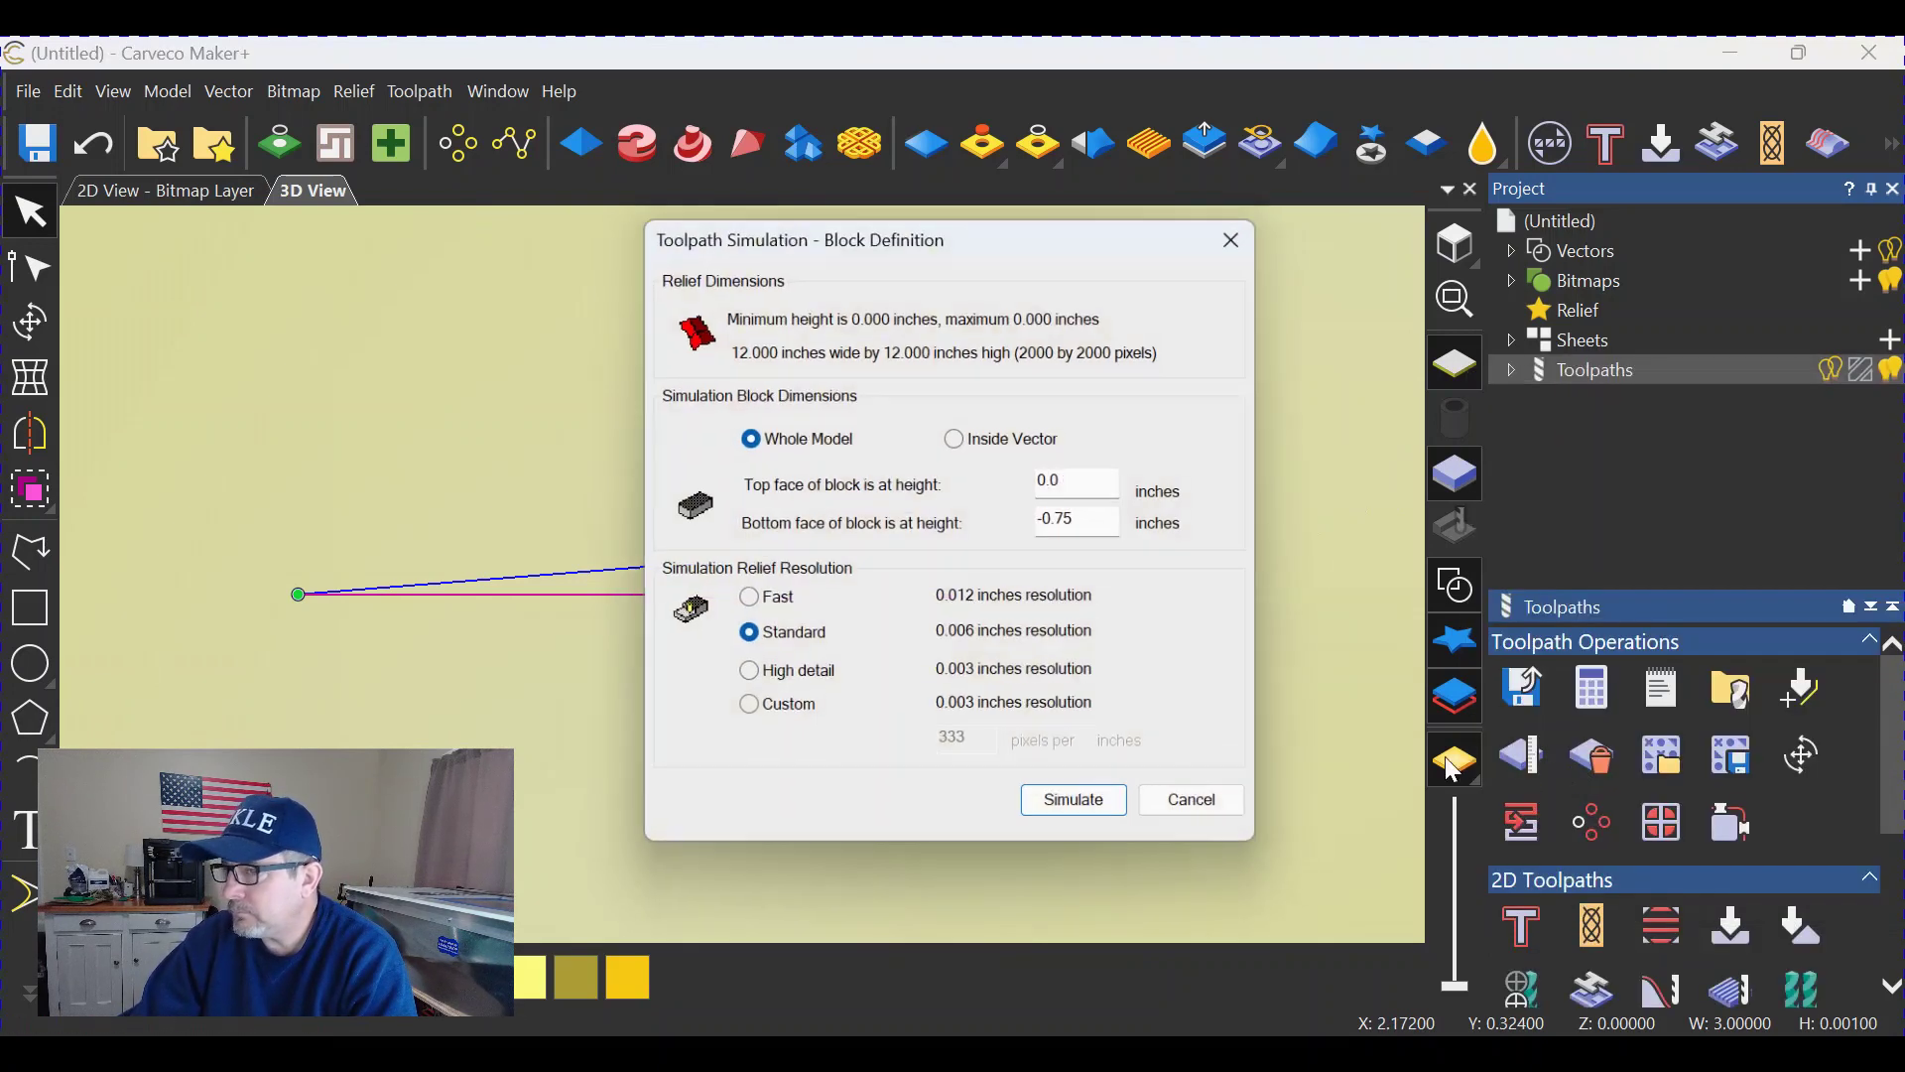
left_click(1089, 806)
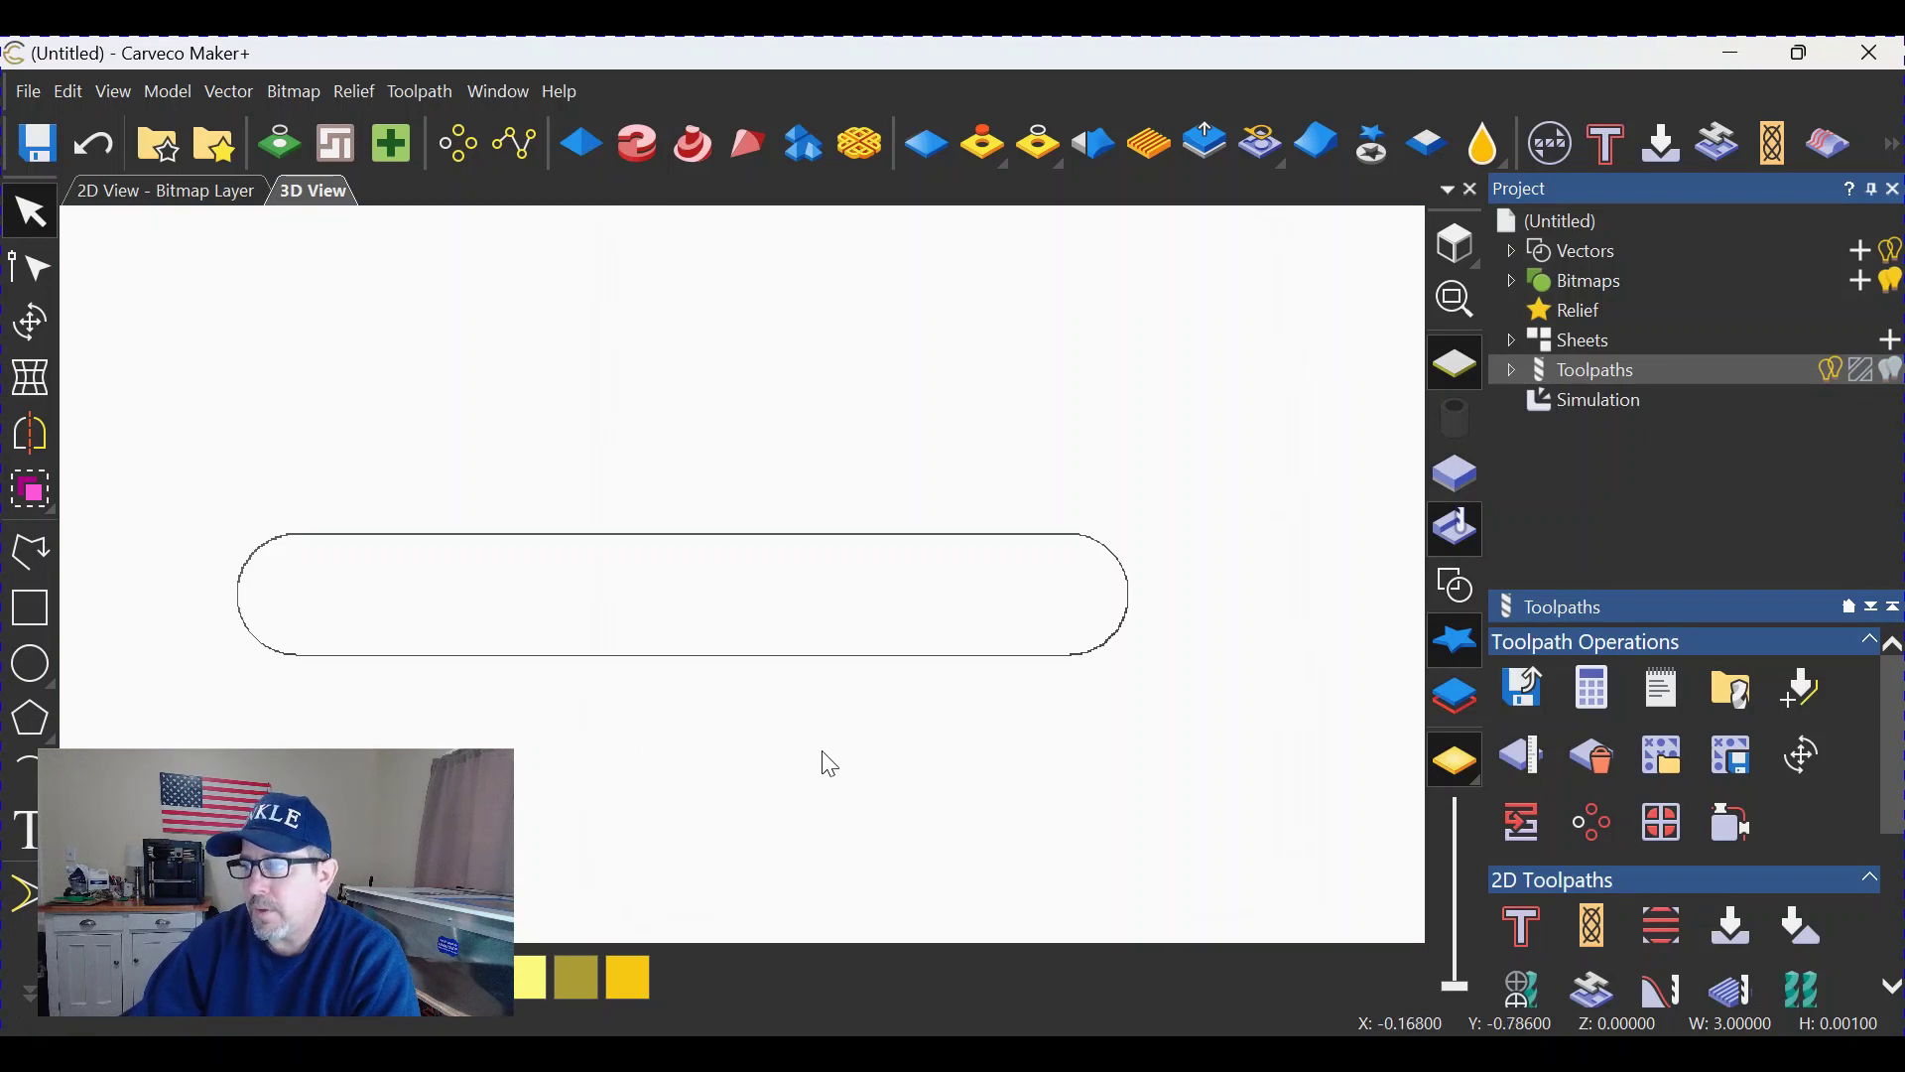
scroll(832, 764, "down", 3)
scroll(794, 729, "up", 3)
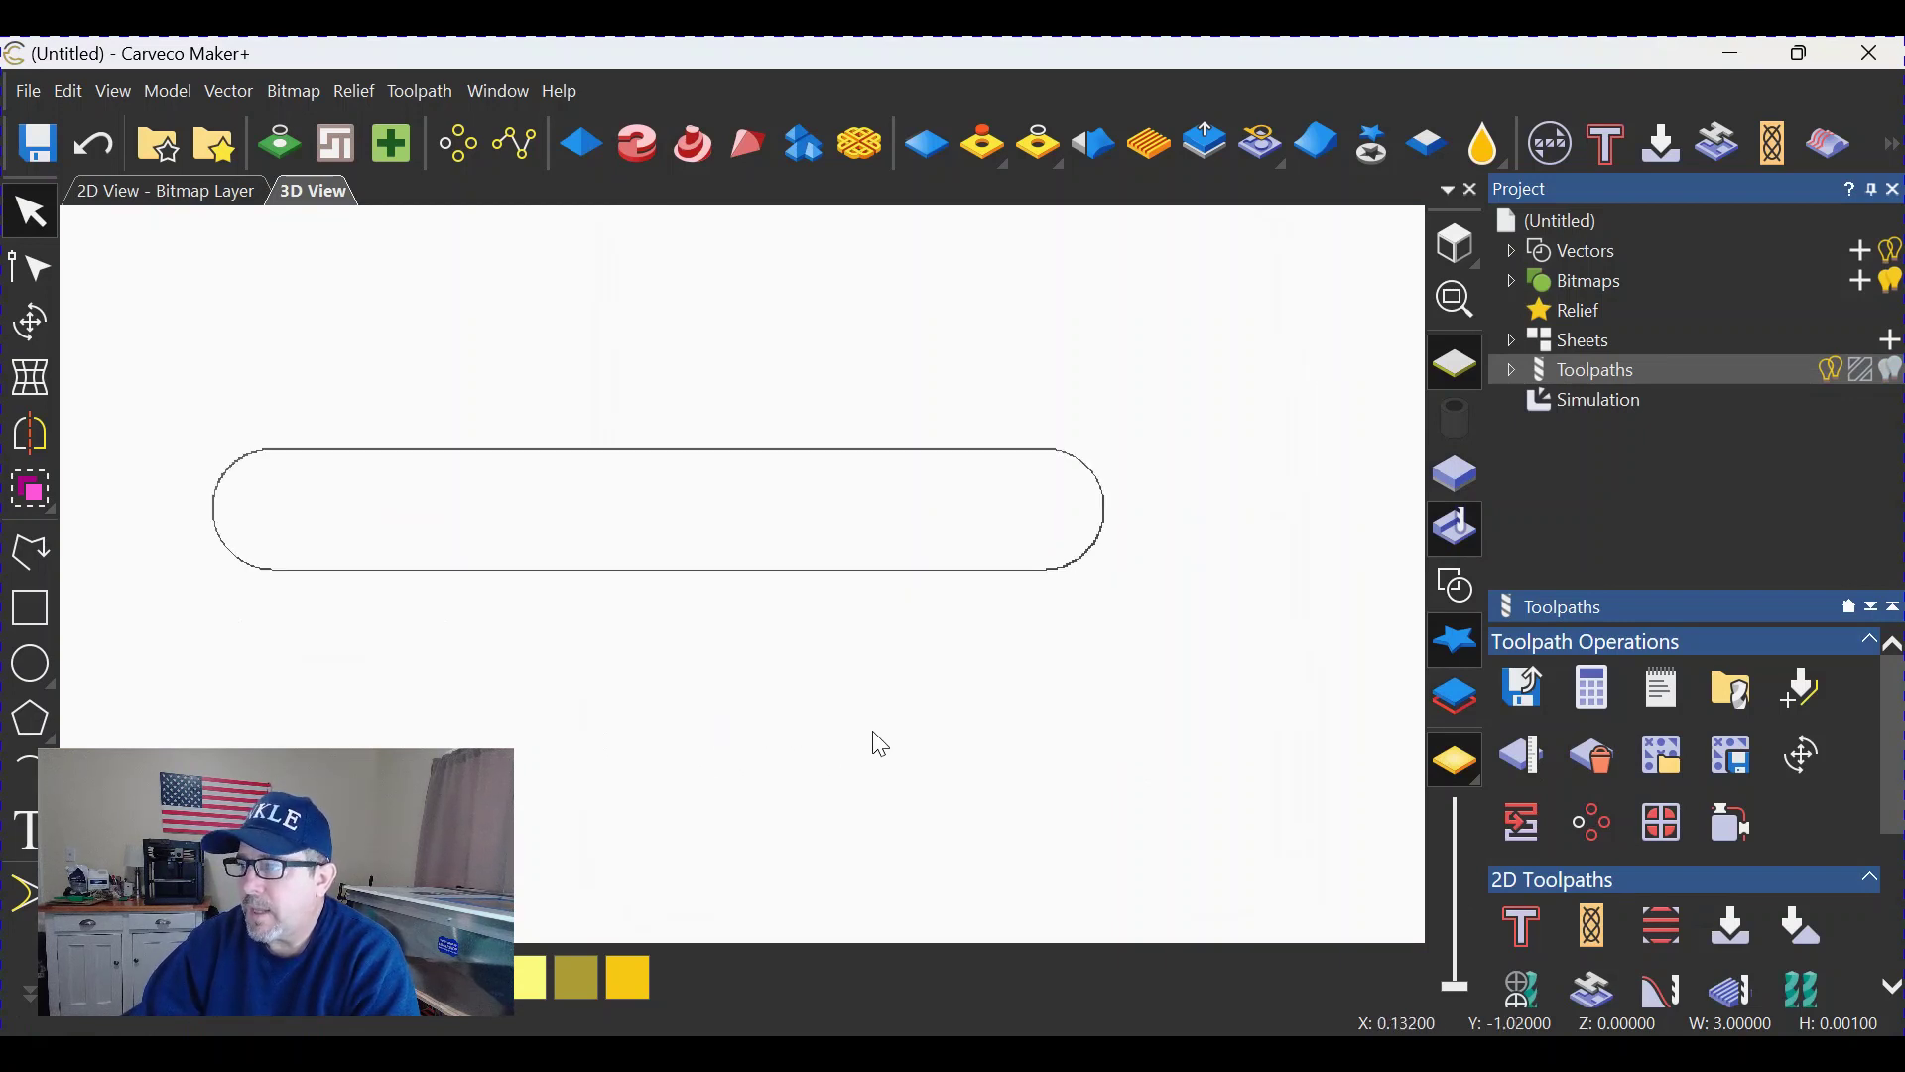
left_click_drag(863, 752, 757, 710)
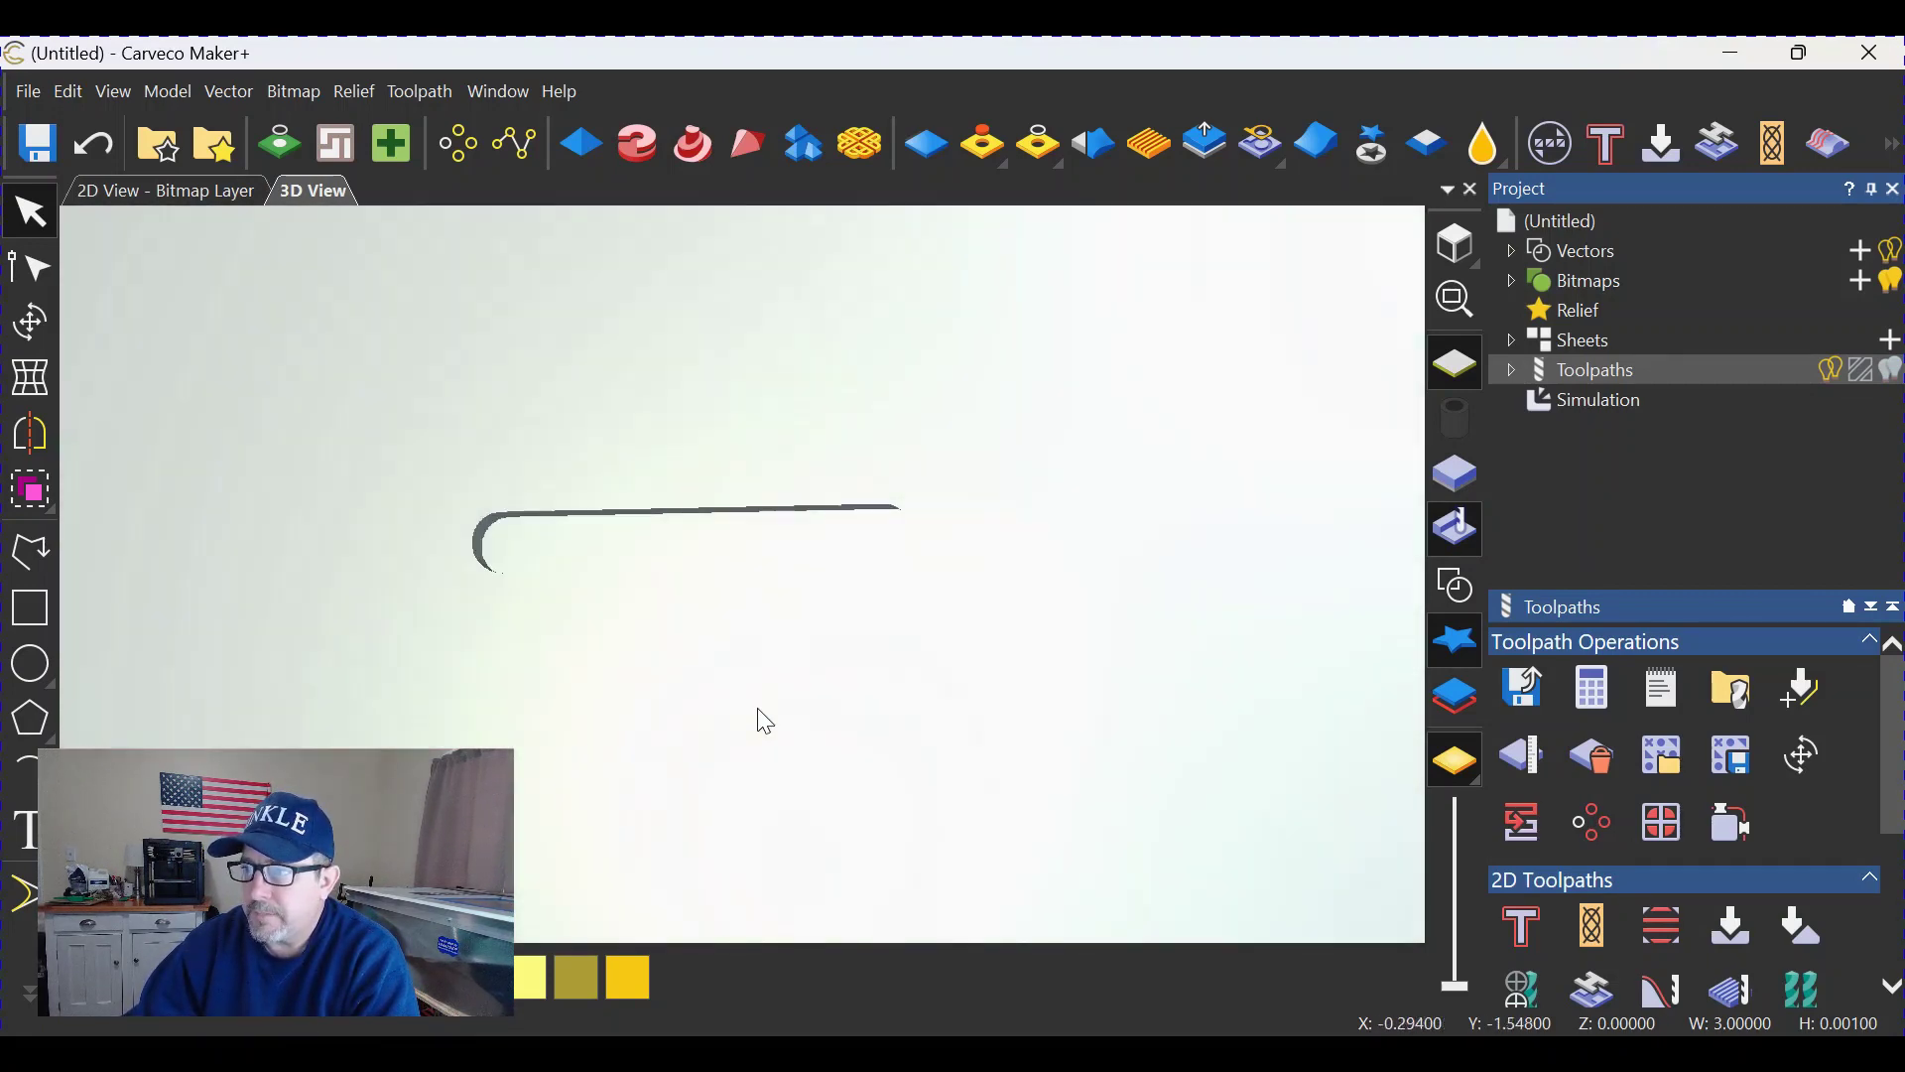
left_click(1455, 243)
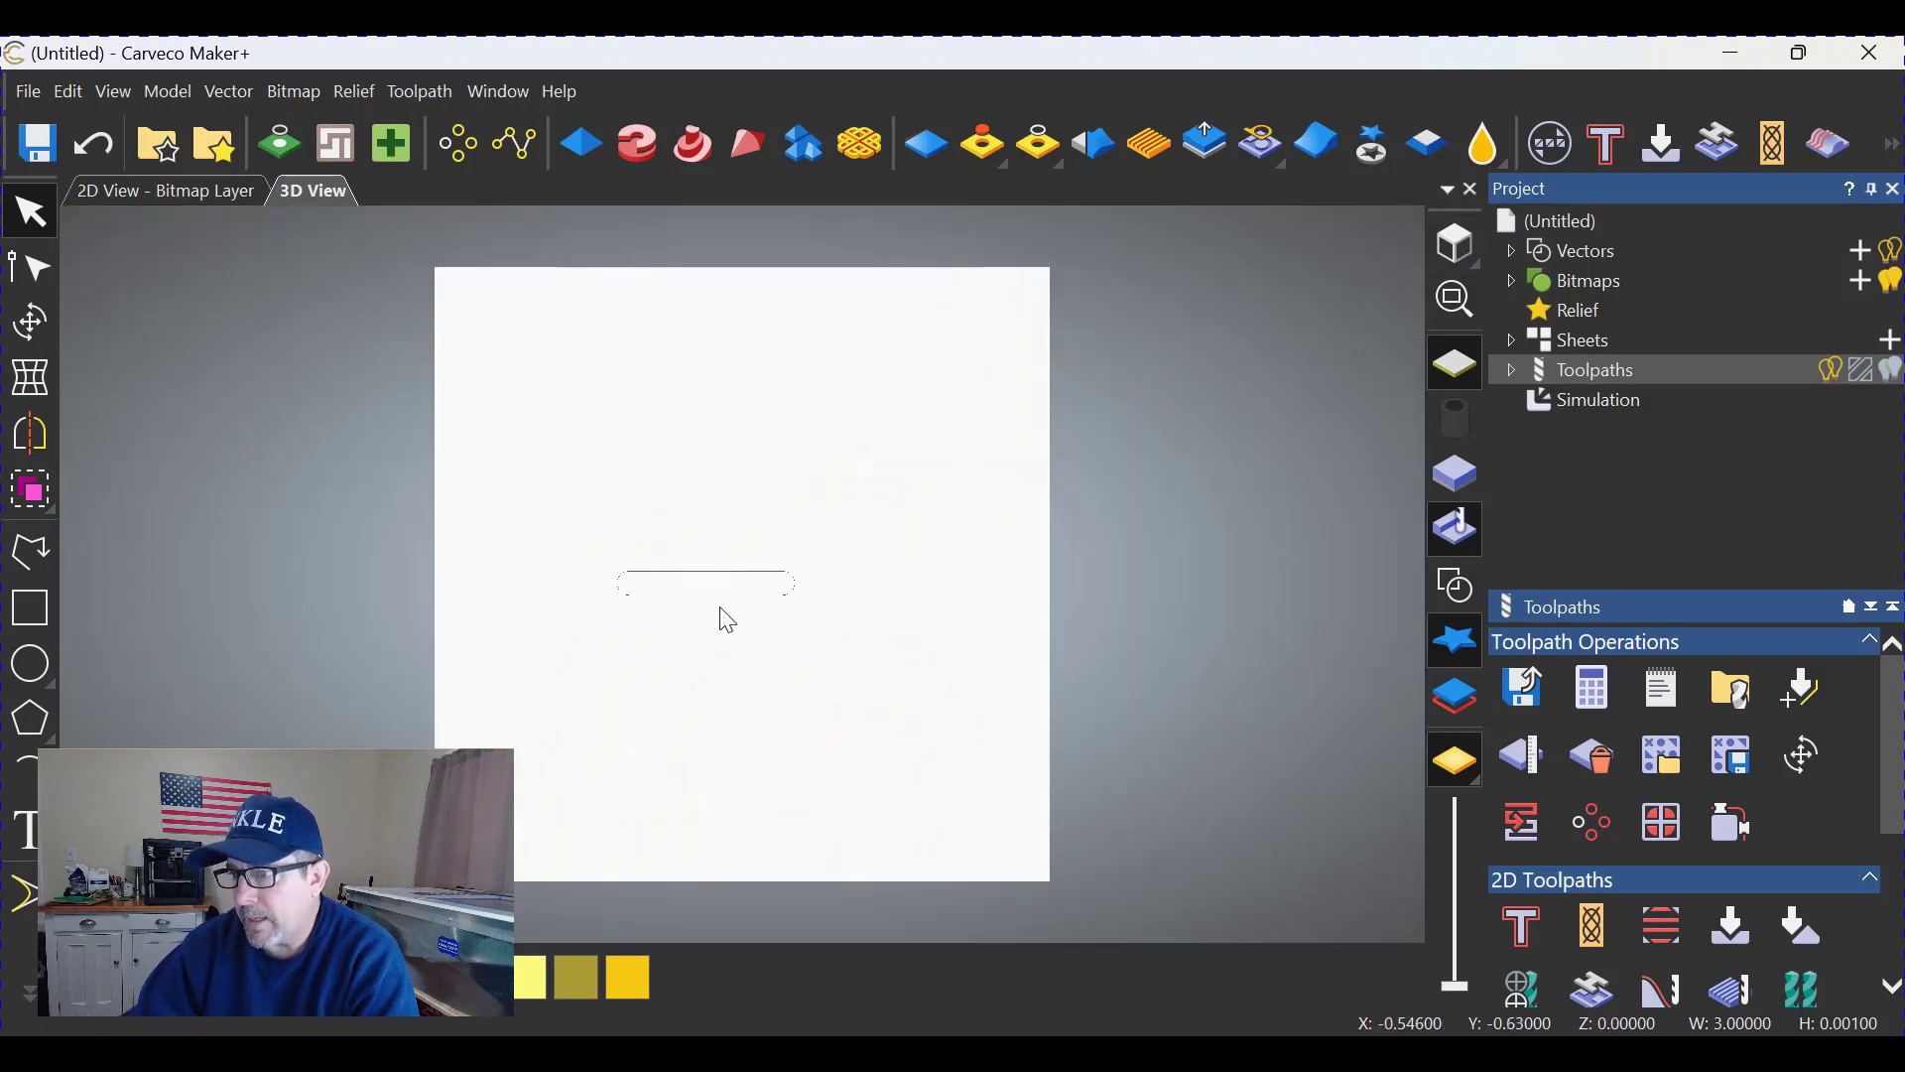
scroll(727, 621, "up", 5)
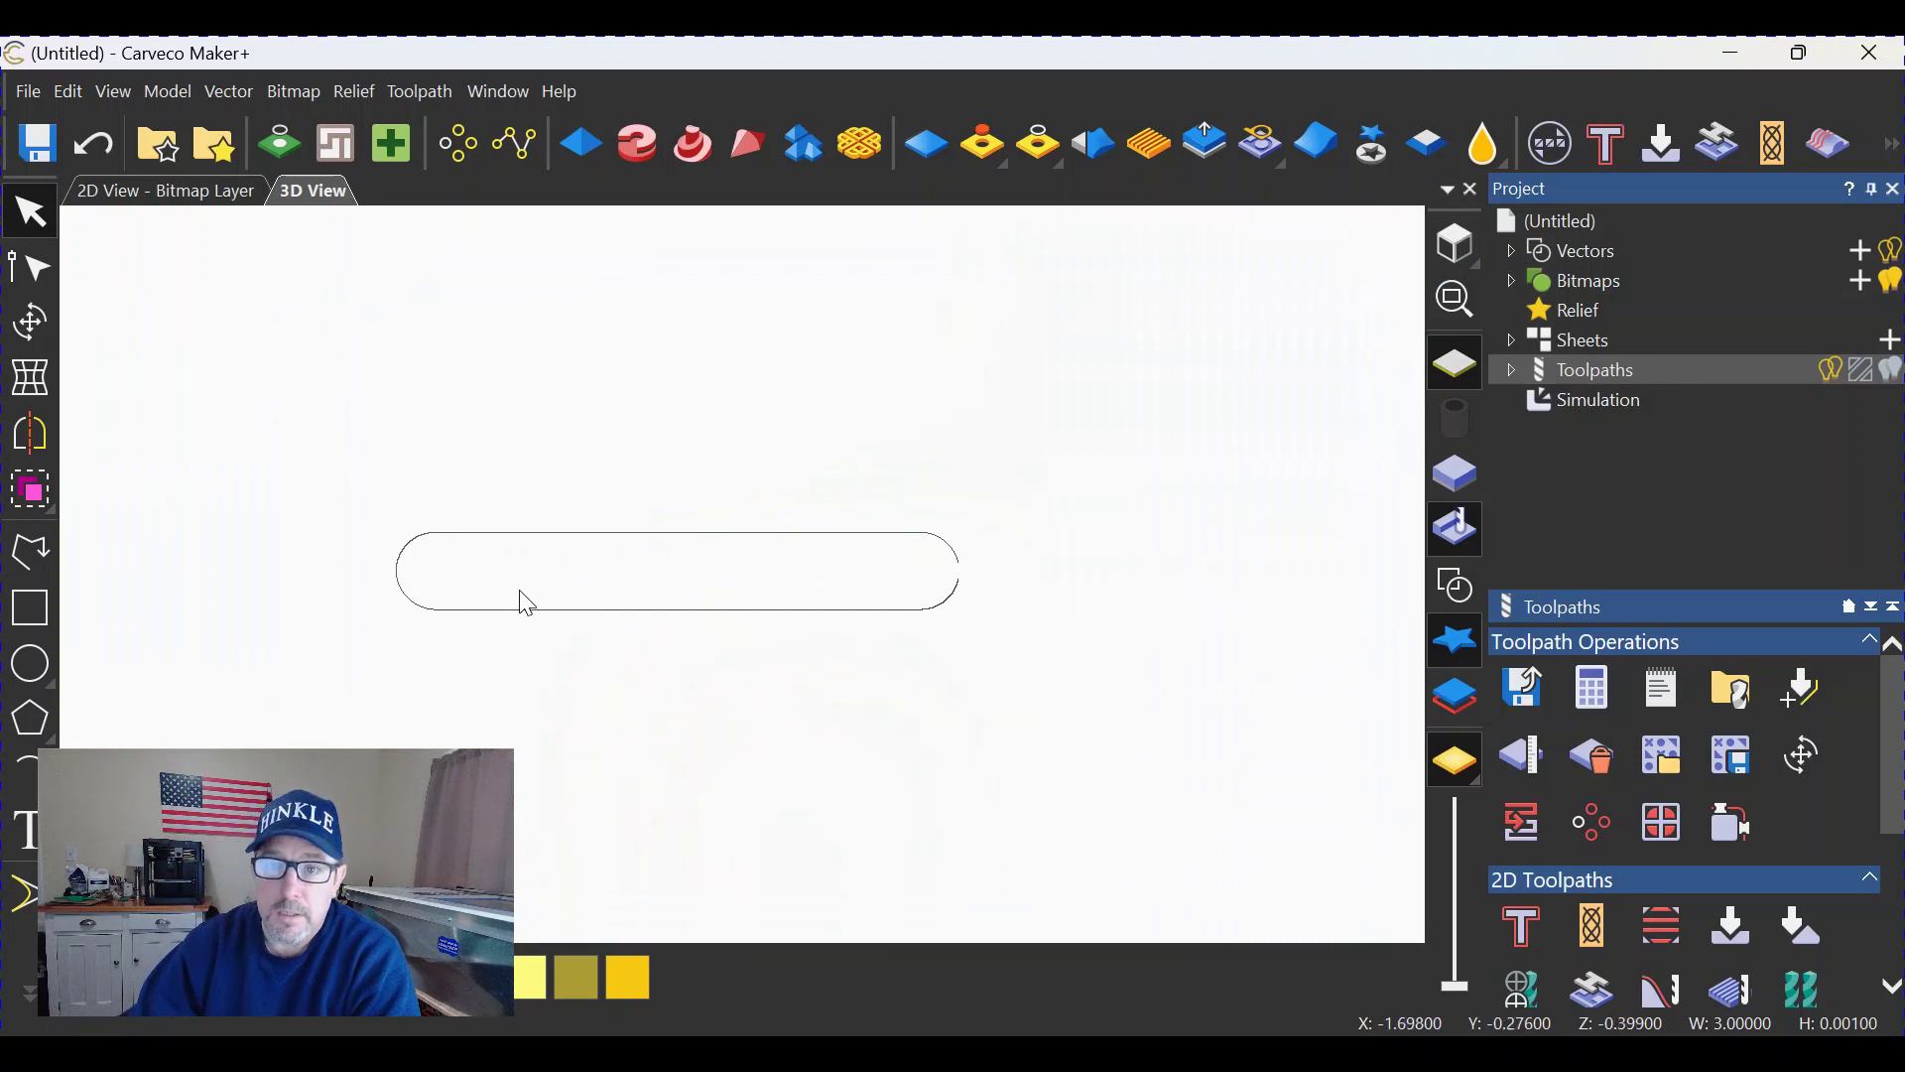